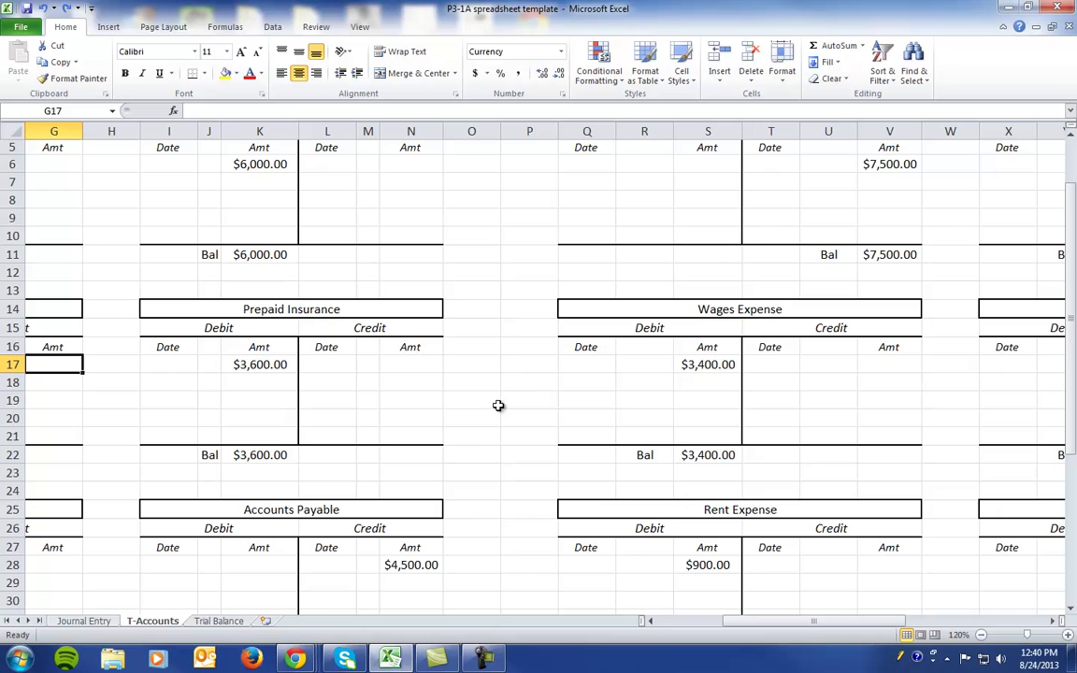
Step: On the Journal Entry sheet, number the first entry 1 in row 3 and enter the accounts supplies exp and supplies beneath each other
click(220, 622)
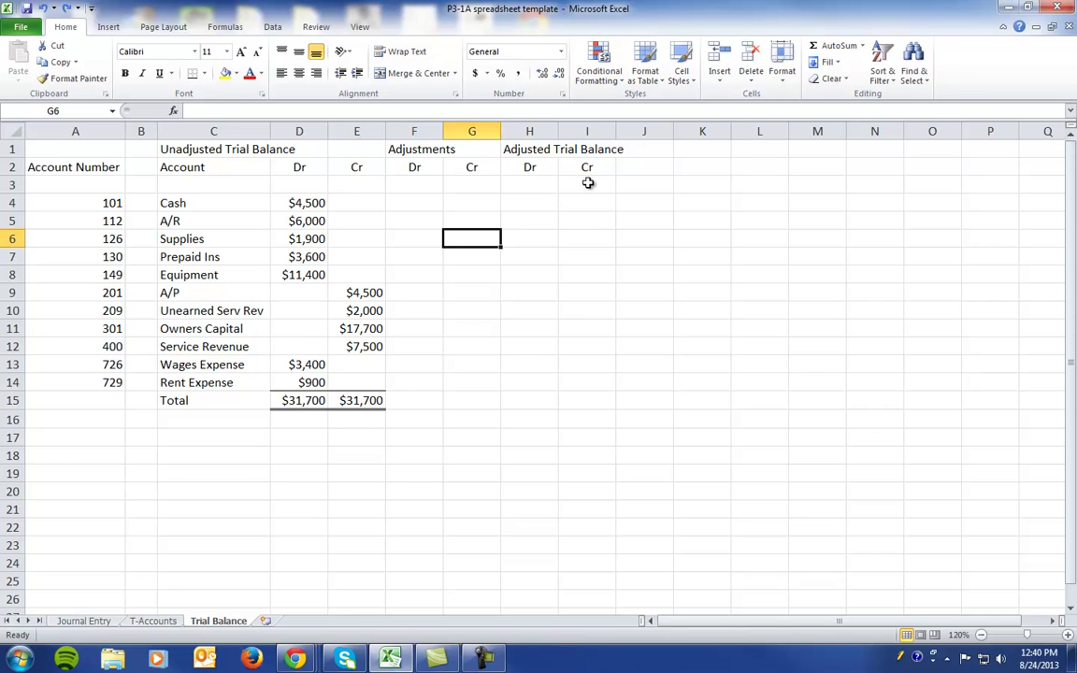
click(75, 621)
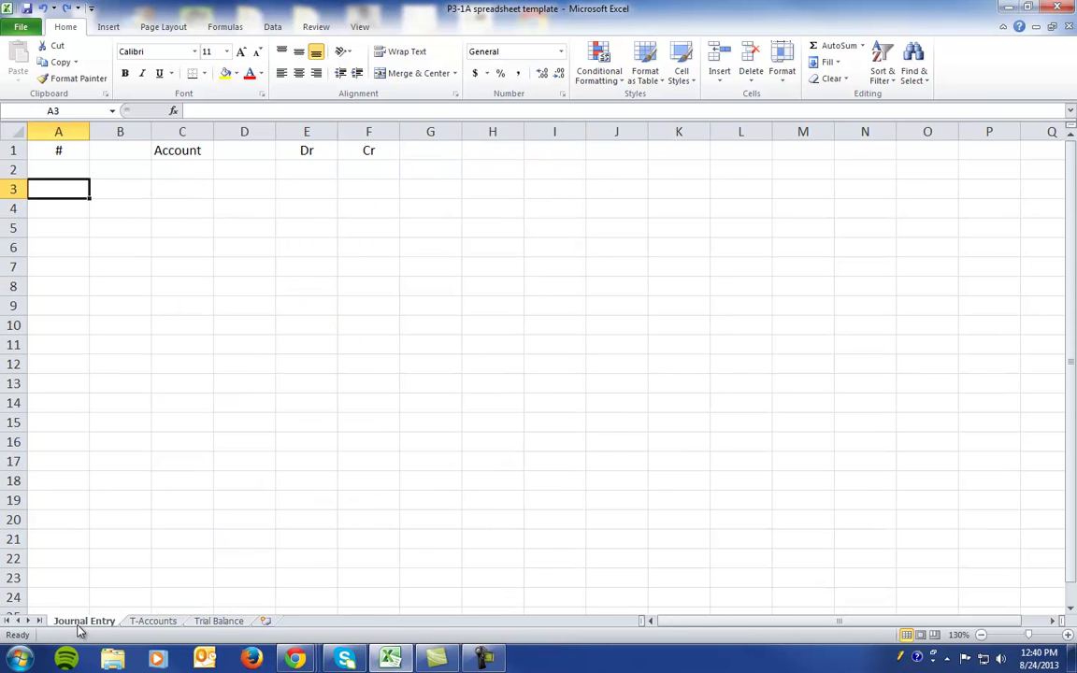
text(1)
key(Tab)
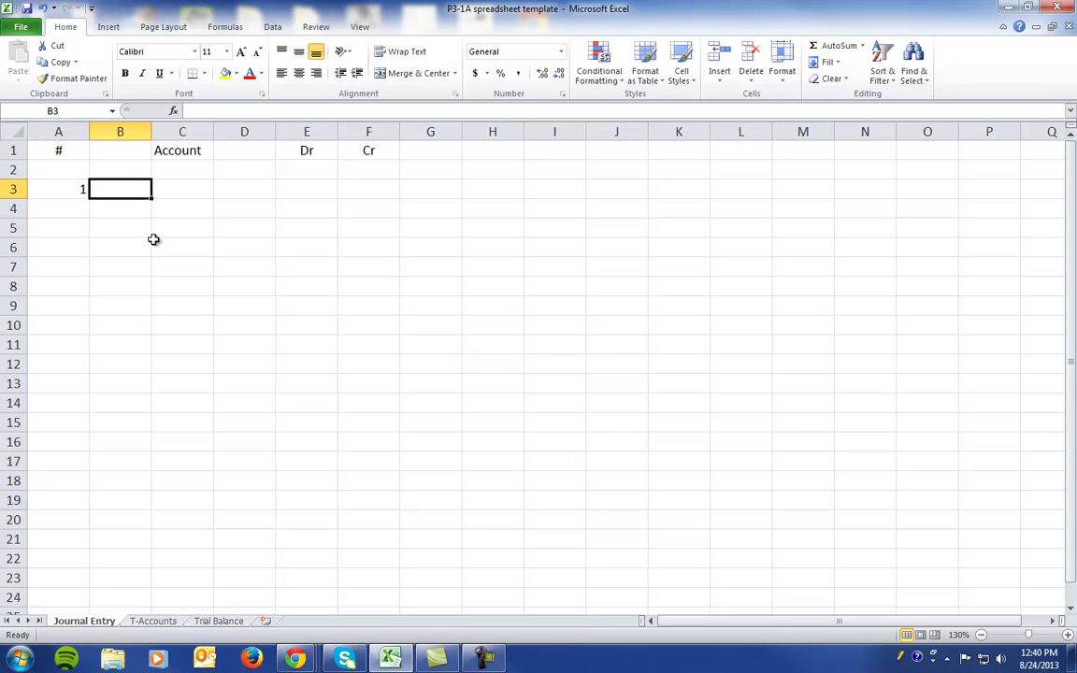
key(Tab)
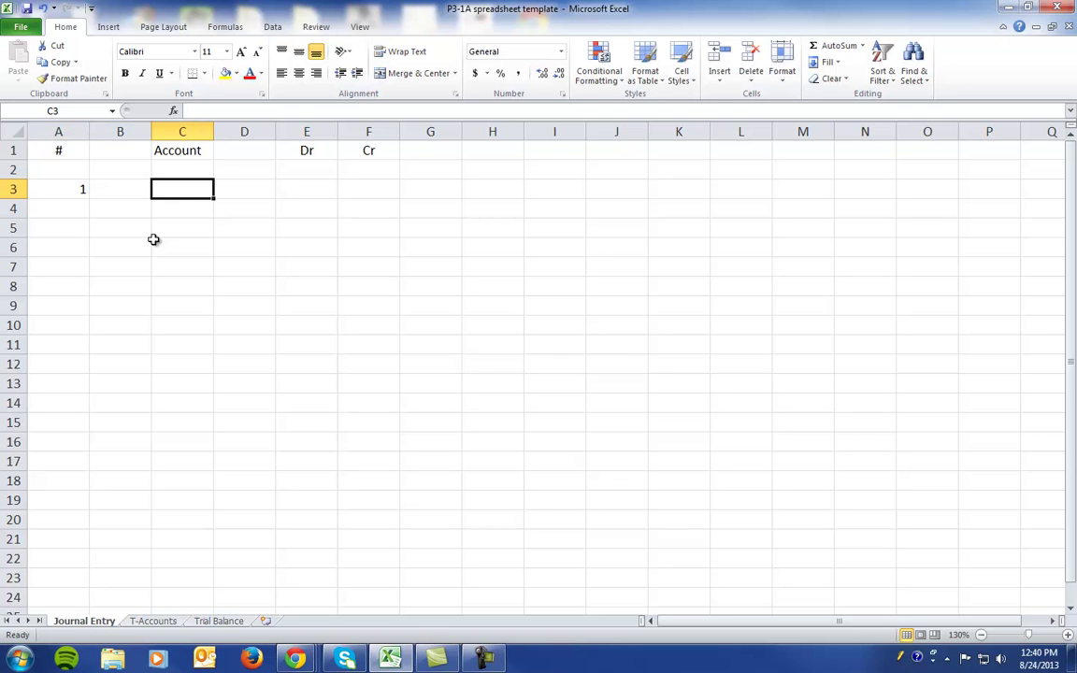
text(supplies exp)
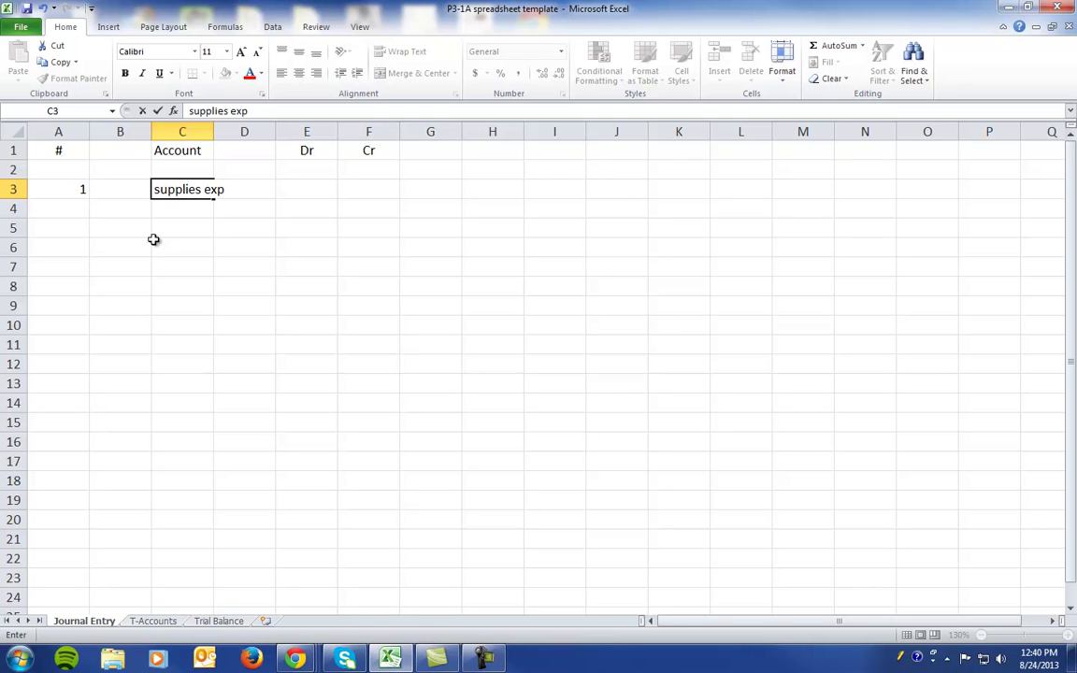
key(Return)
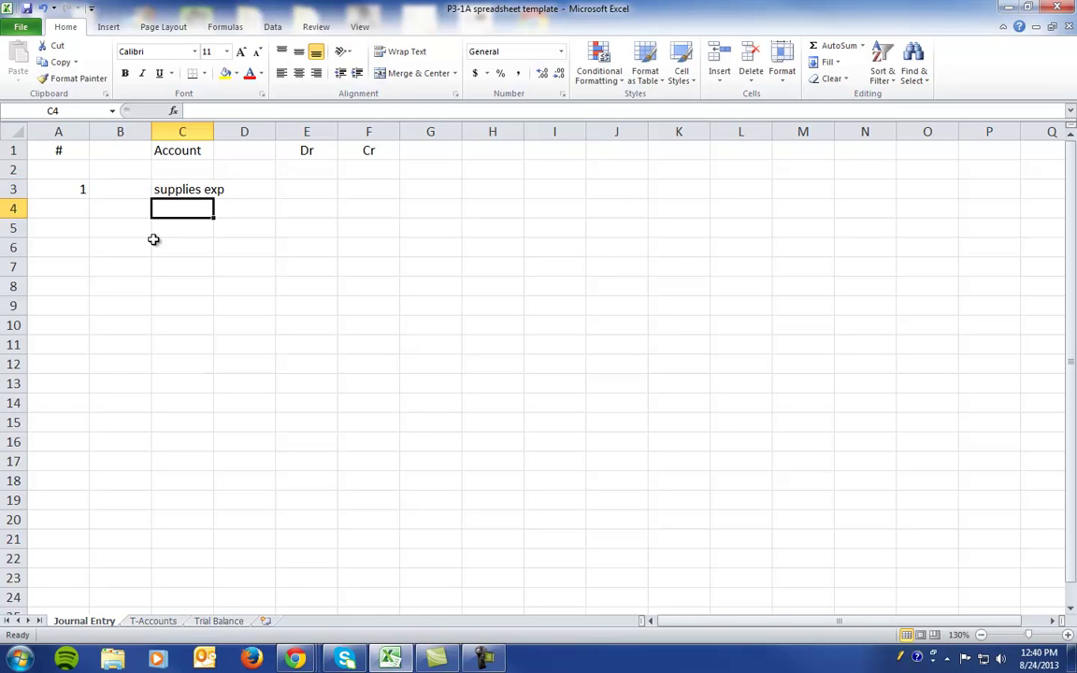
text(supplies)
key(Delete)
Step: Record a $900 debit for supplies exp in E3 and a $900 credit for supplies in F4
key(Tab)
key(Tab)
key(Up)
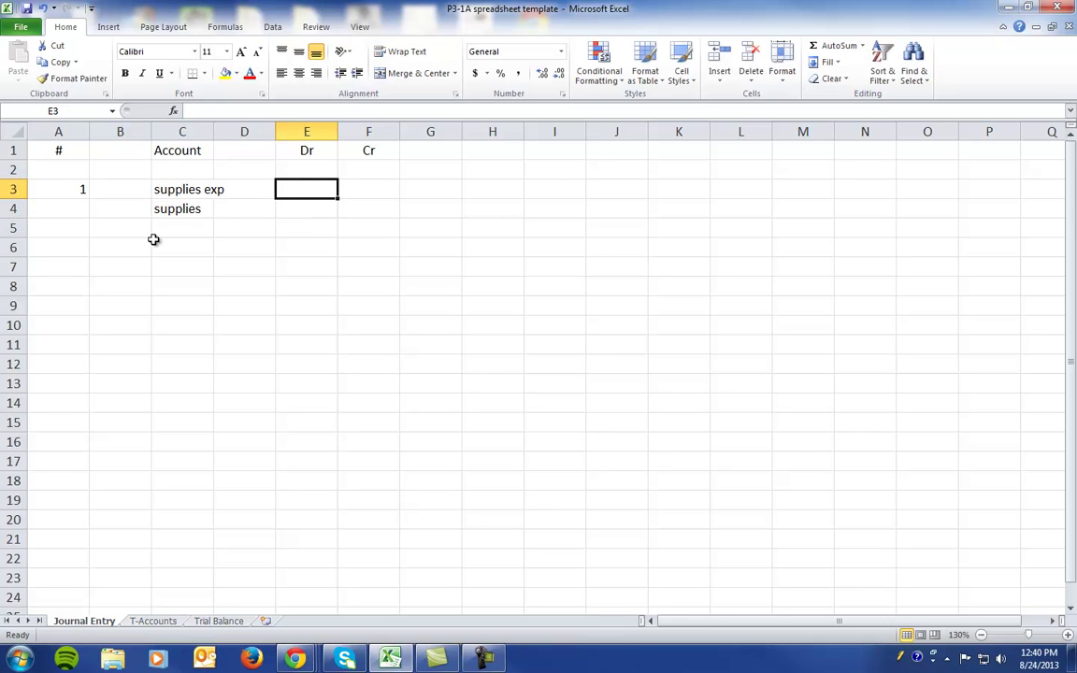
text($900)
key(Return)
key(Tab)
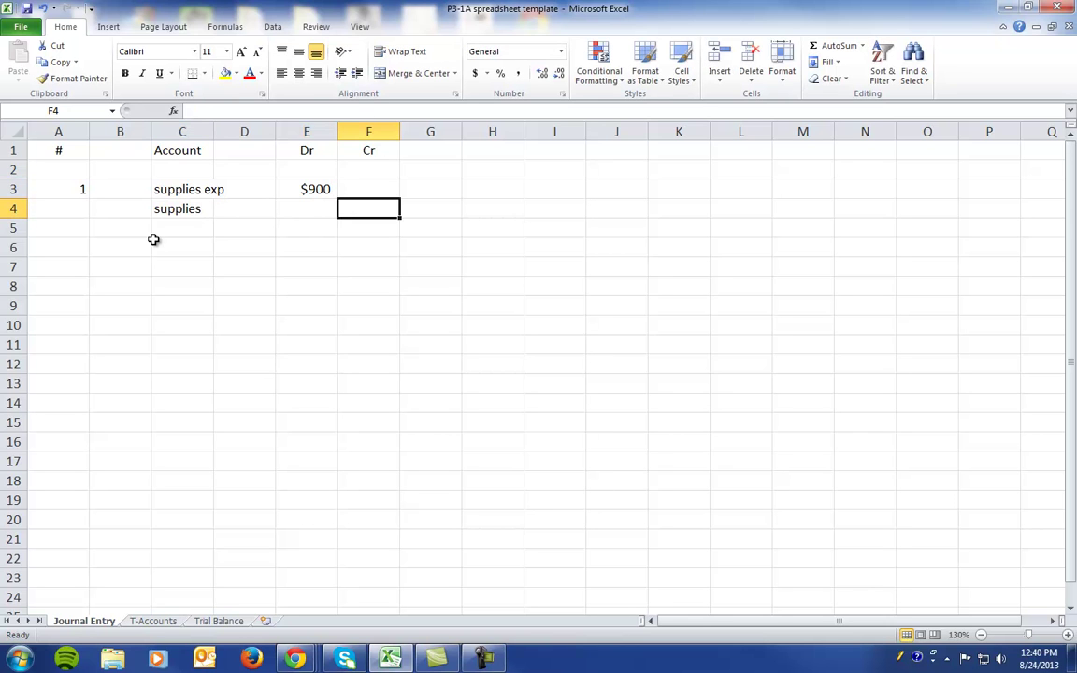
text($90)
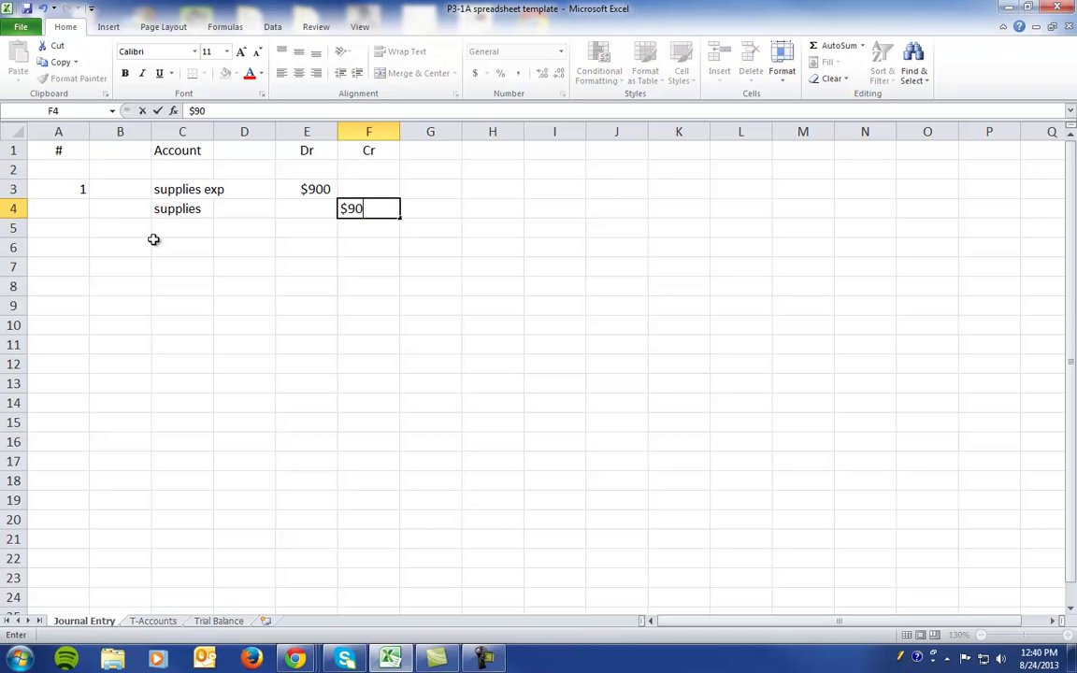
text(0)
key(Return)
Step: On the T-Accounts sheet, post 900 as the first credit amount of the Supplies account in G17
click(150, 621)
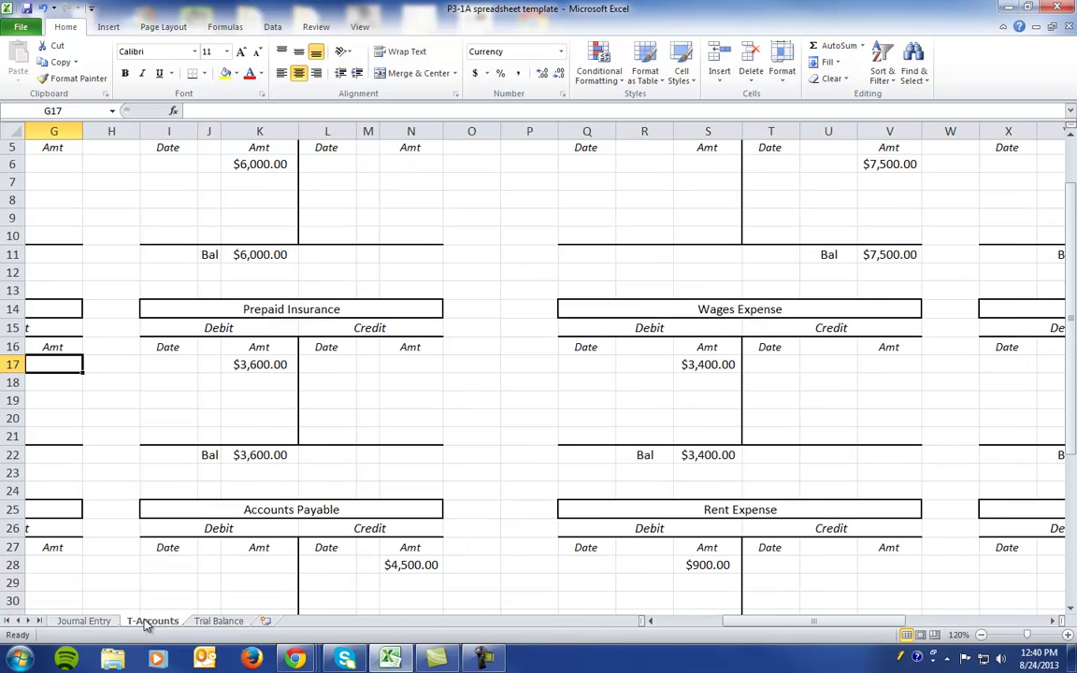
scroll(296, 299, up, 2)
click(222, 298)
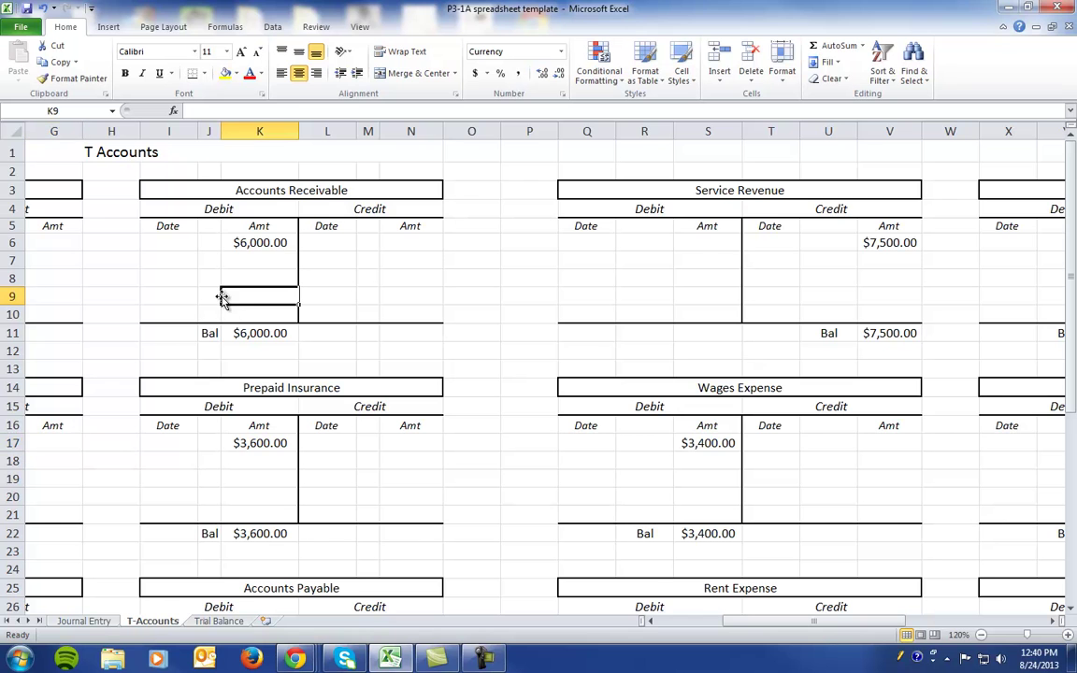
key(Left)
key(Left)
key(Left)
key(Left)
key(Left)
key(Left)
key(Left)
key(Left)
key(Left)
key(Left)
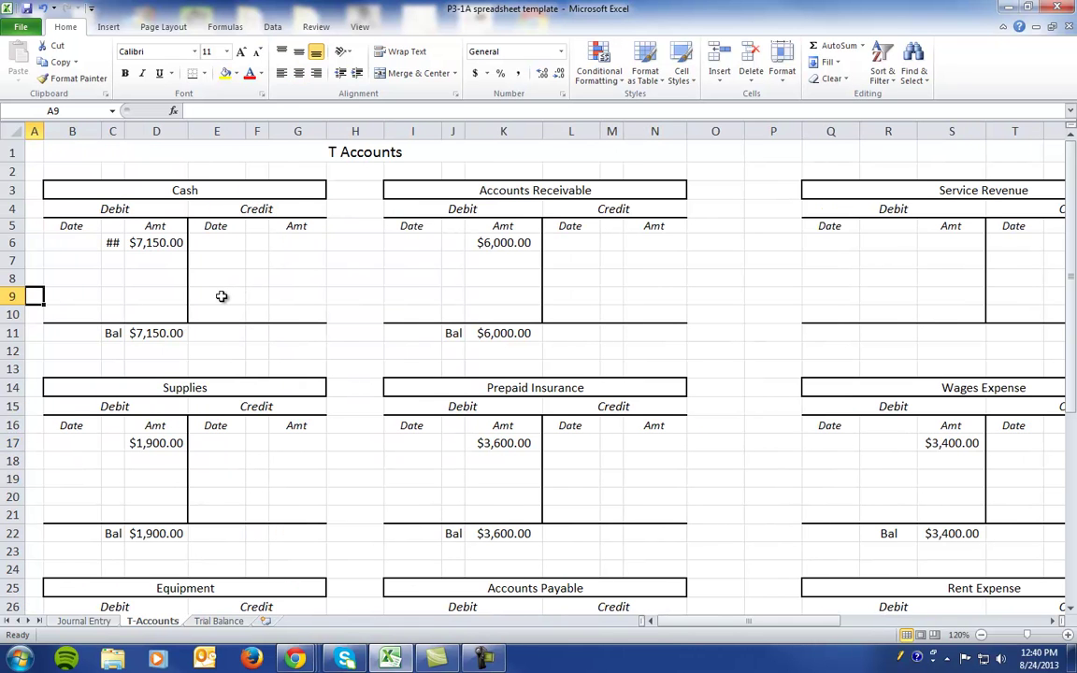
click(296, 446)
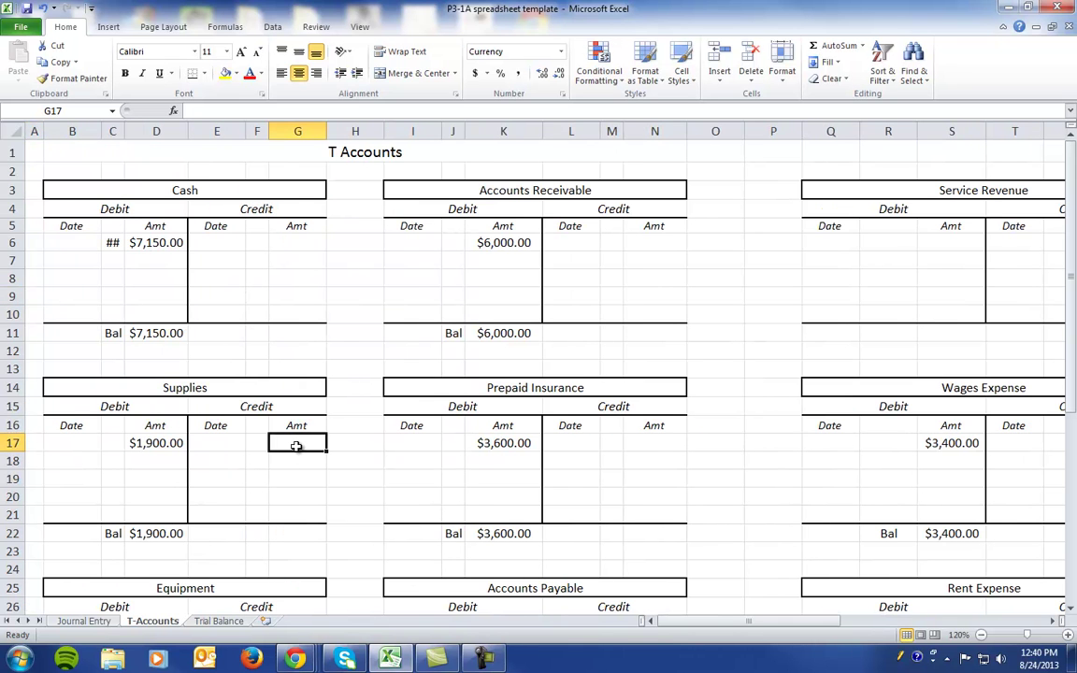
text(900)
key(Return)
Step: Post $900 as the first debit amount of the Supplies Expense account in Z17
key(Right)
key(Right)
key(Right)
key(Right)
key(Right)
key(Right)
key(Right)
key(Right)
key(Right)
key(Right)
key(Right)
key(Right)
key(Right)
key(Right)
key(Right)
key(Right)
key(Right)
key(Right)
key(Right)
key(Right)
key(Right)
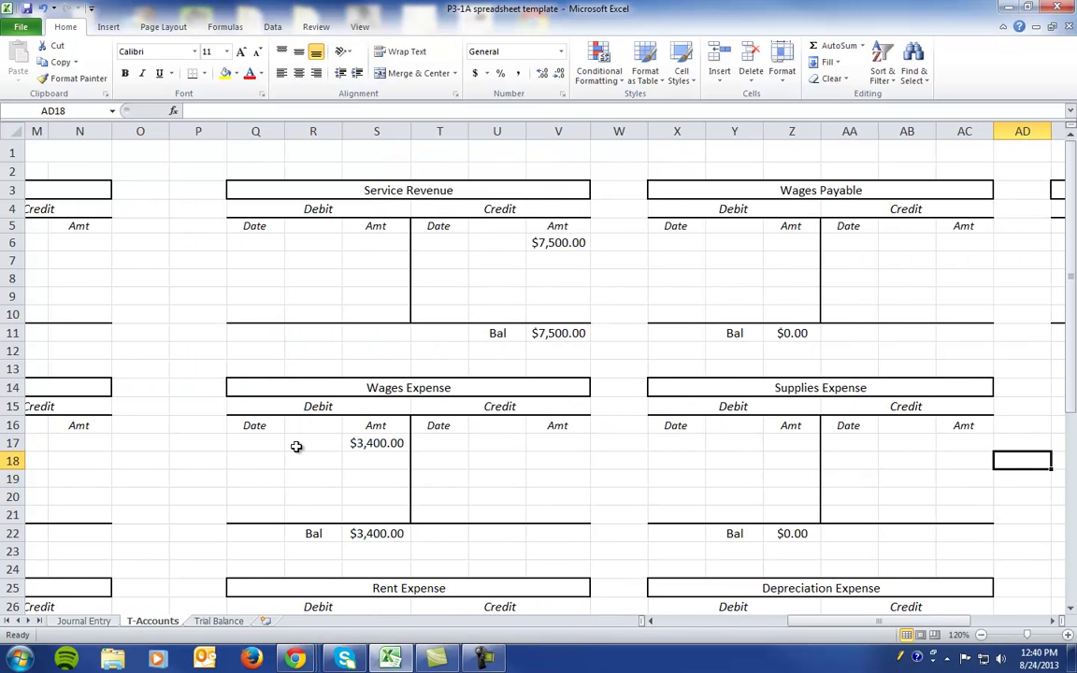
key(Left)
key(Left)
key(Left)
key(Left)
key(Up)
text($)
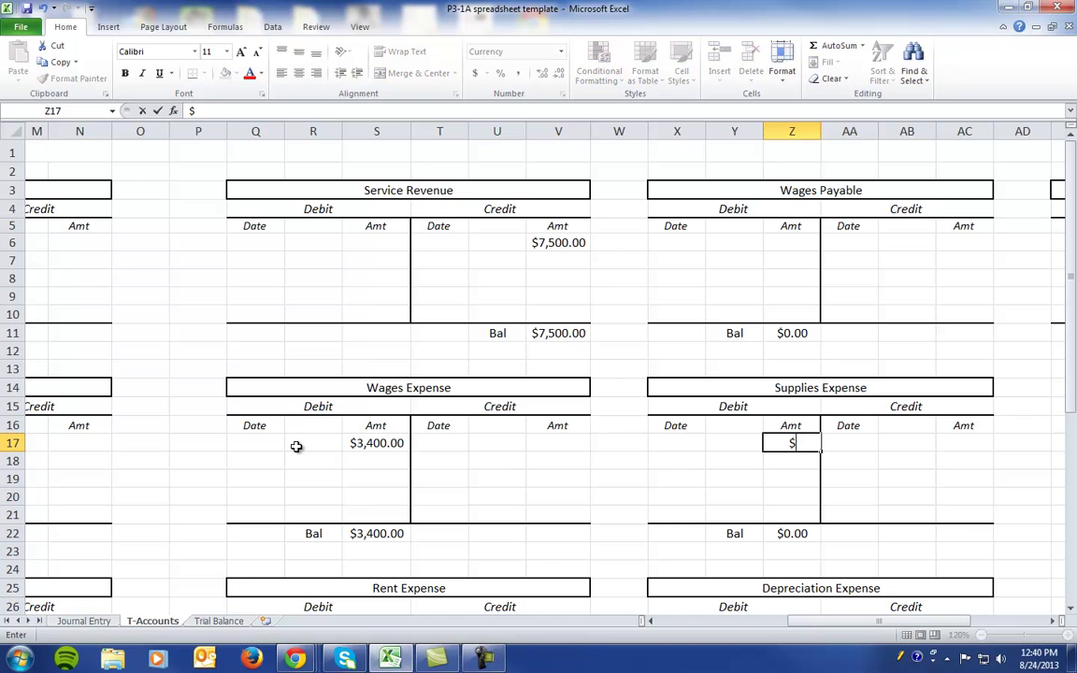
text(800)
key(Return)
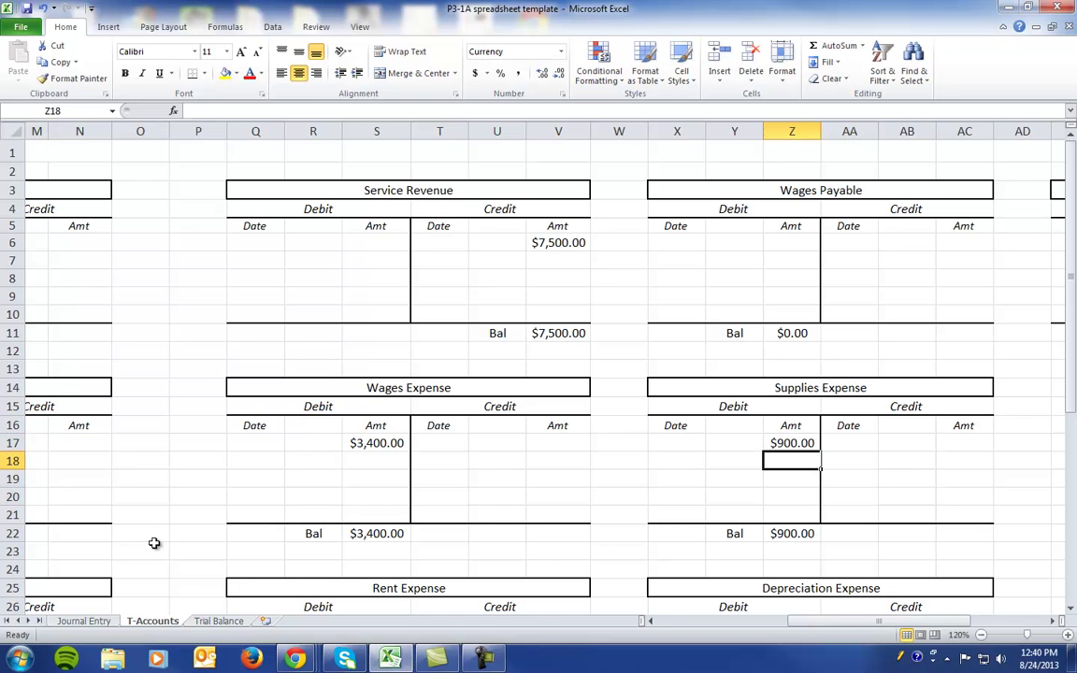
Step: On the Trial Balance sheet, enter $900 in the Adjustments credit column for Supplies
click(195, 622)
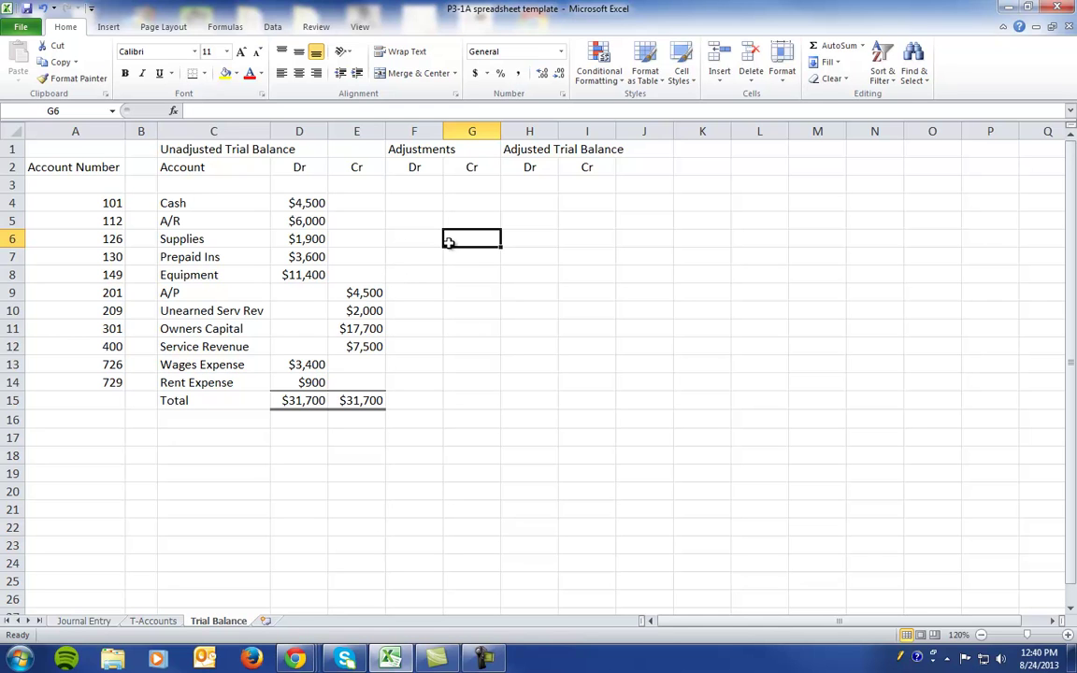
text($90)
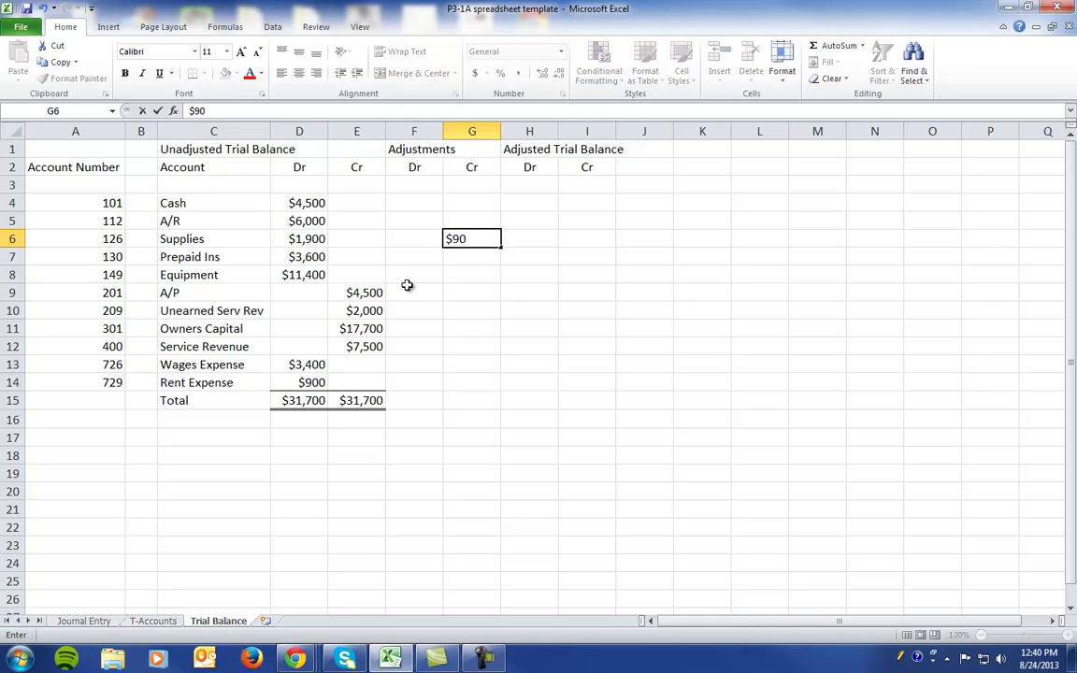
text(0)
key(Return)
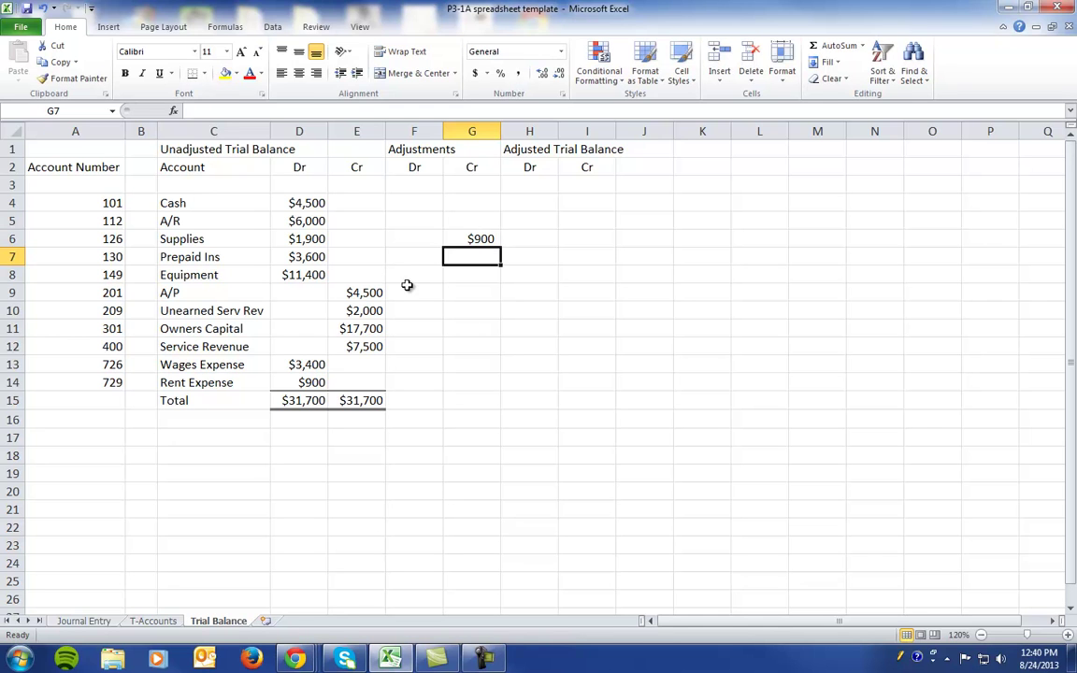
Step: Insert a row above Wages Expense in the trial balance and name its account supplies expense
click(13, 364)
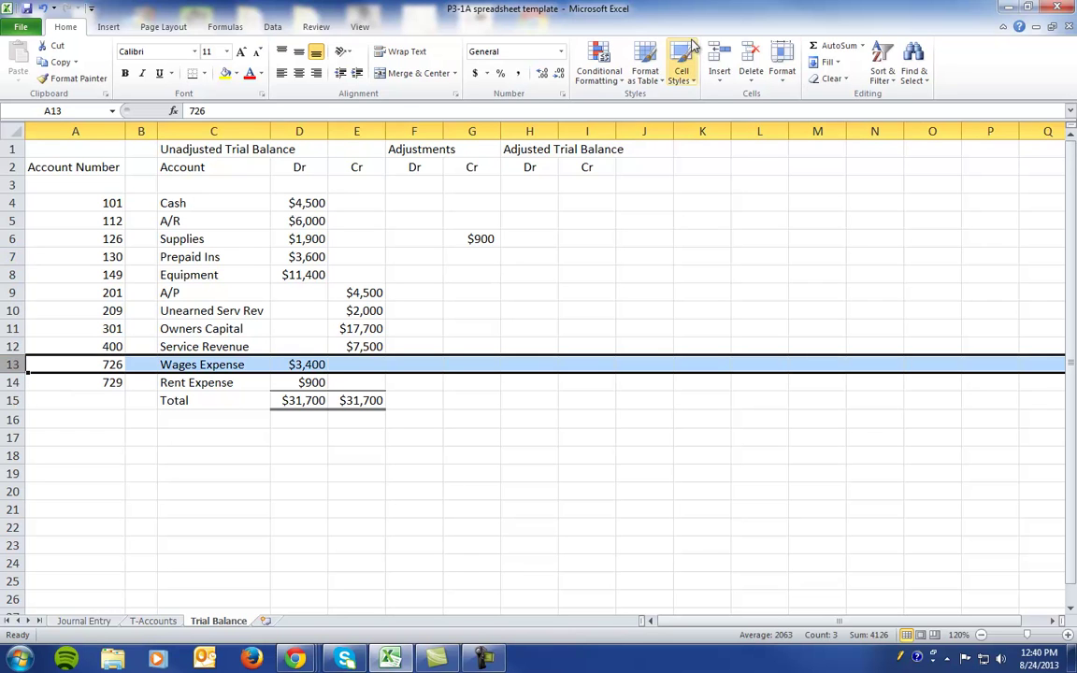
click(719, 58)
click(210, 367)
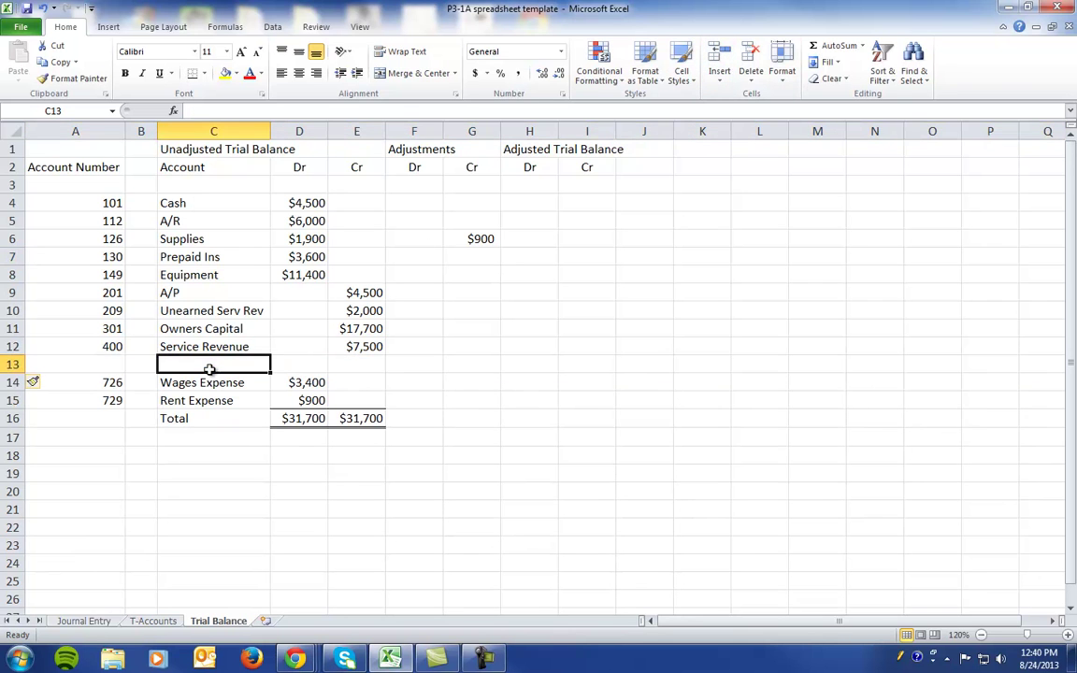
text(supplies ep)
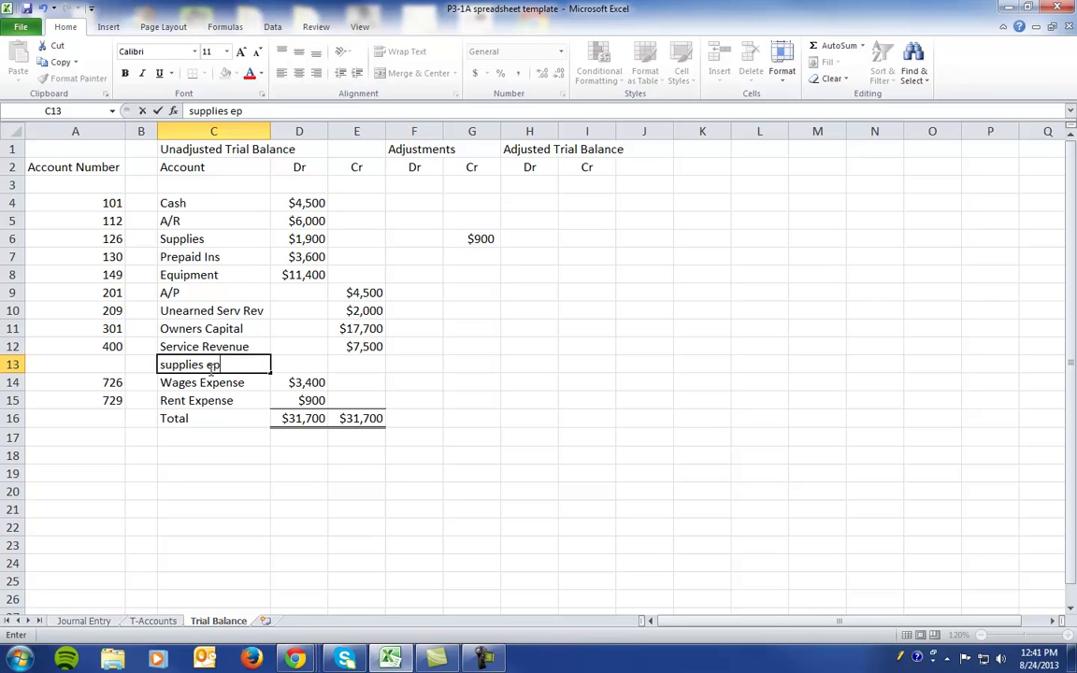
text(pense)
Step: Enter $900 in the Adjustments debit column for supplies expense
key(Tab)
key(Tab)
key(Tab)
key(Tab)
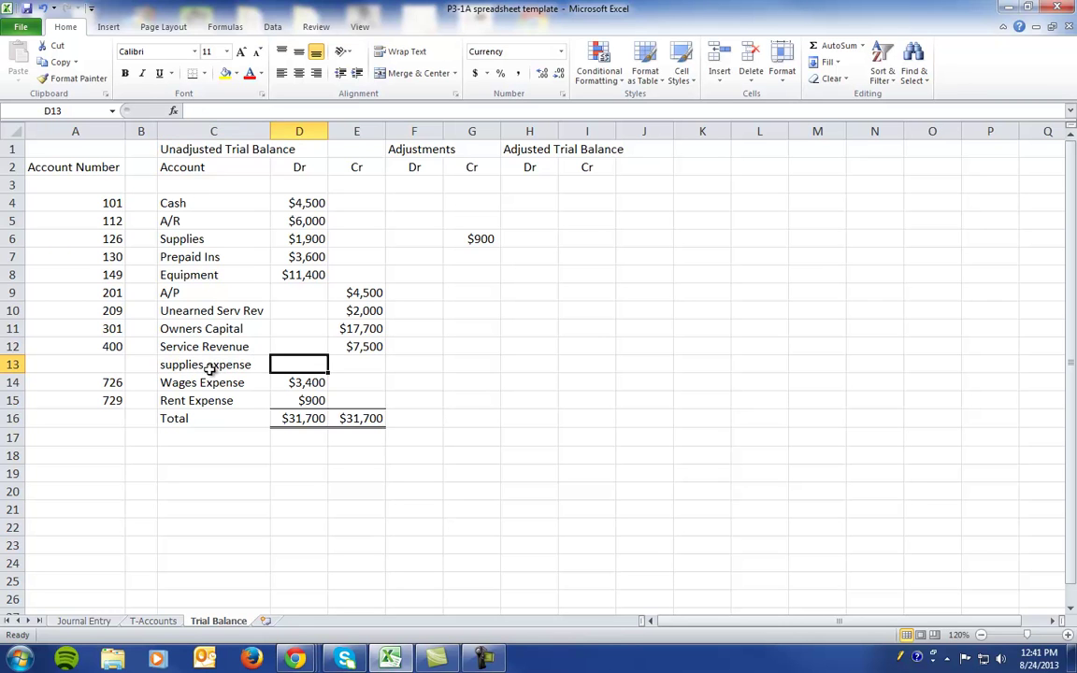
key(Left)
text($900)
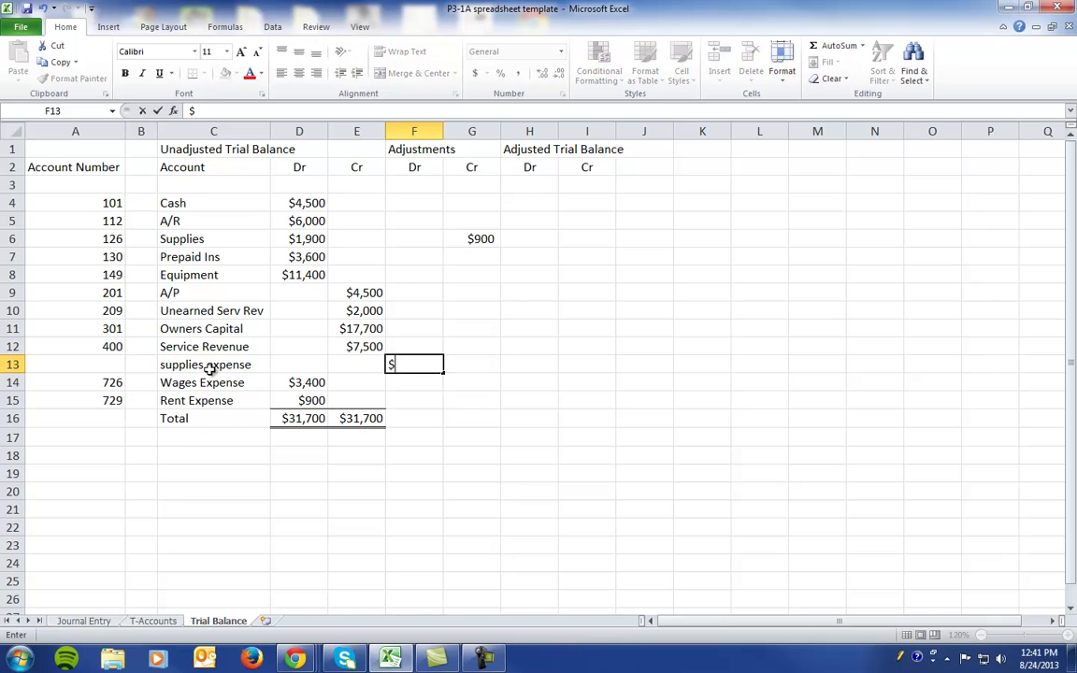
key(Return)
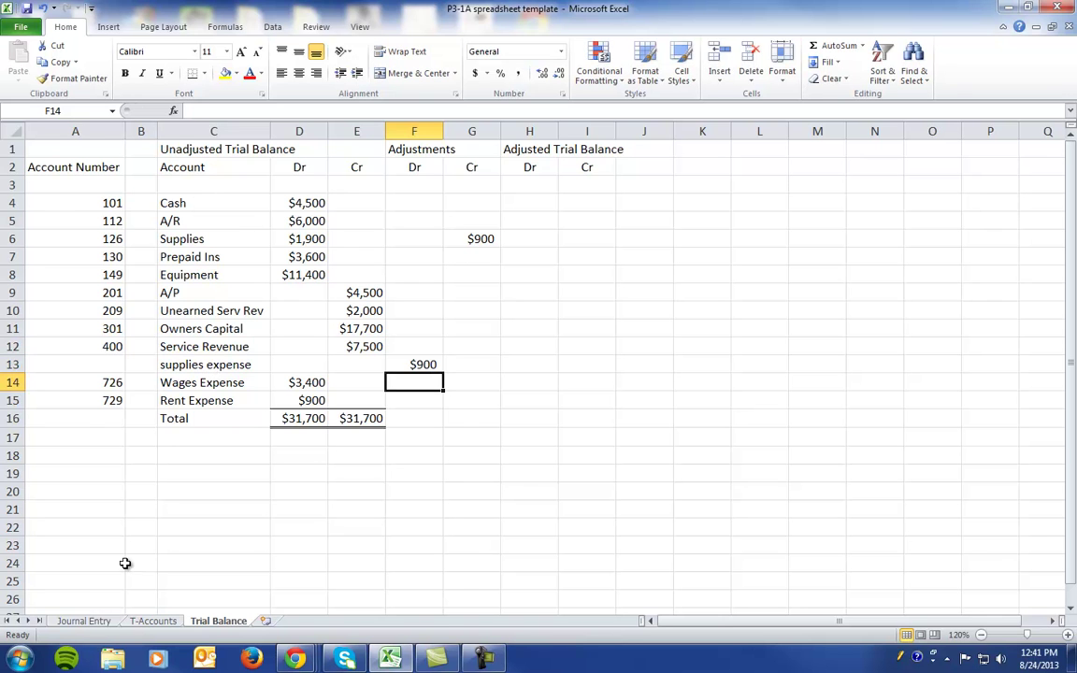
Step: On the Journal Entry sheet, start entry 2 in row 6 with a $250 debit to utility exp
click(84, 621)
click(61, 244)
text(2)
key(Tab)
key(Tab)
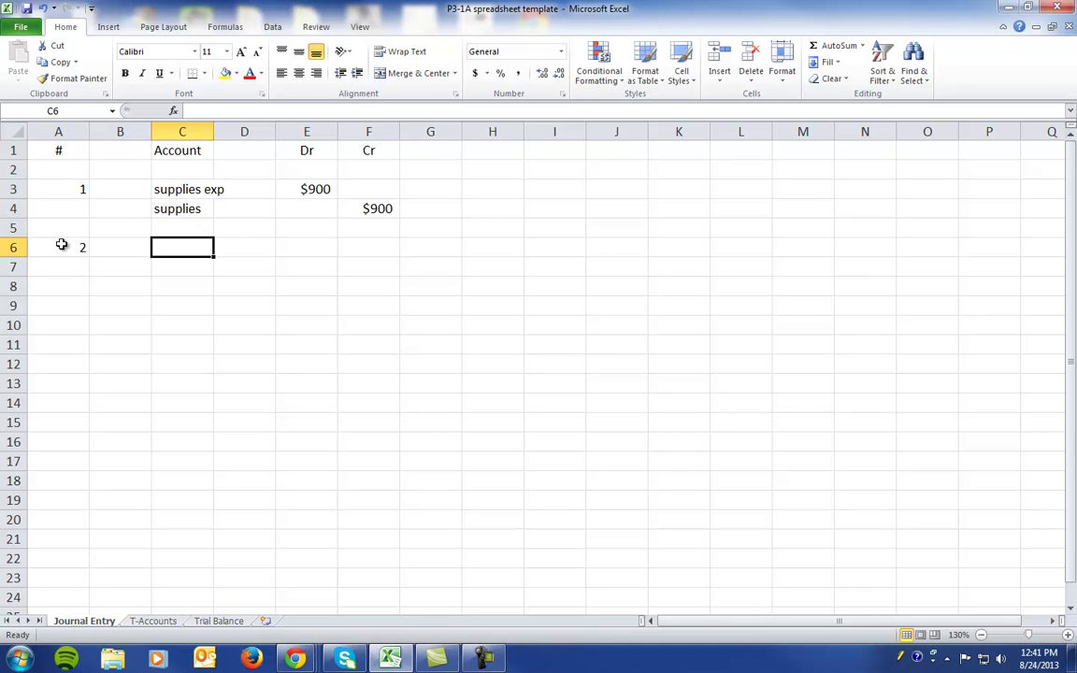
text(utili)
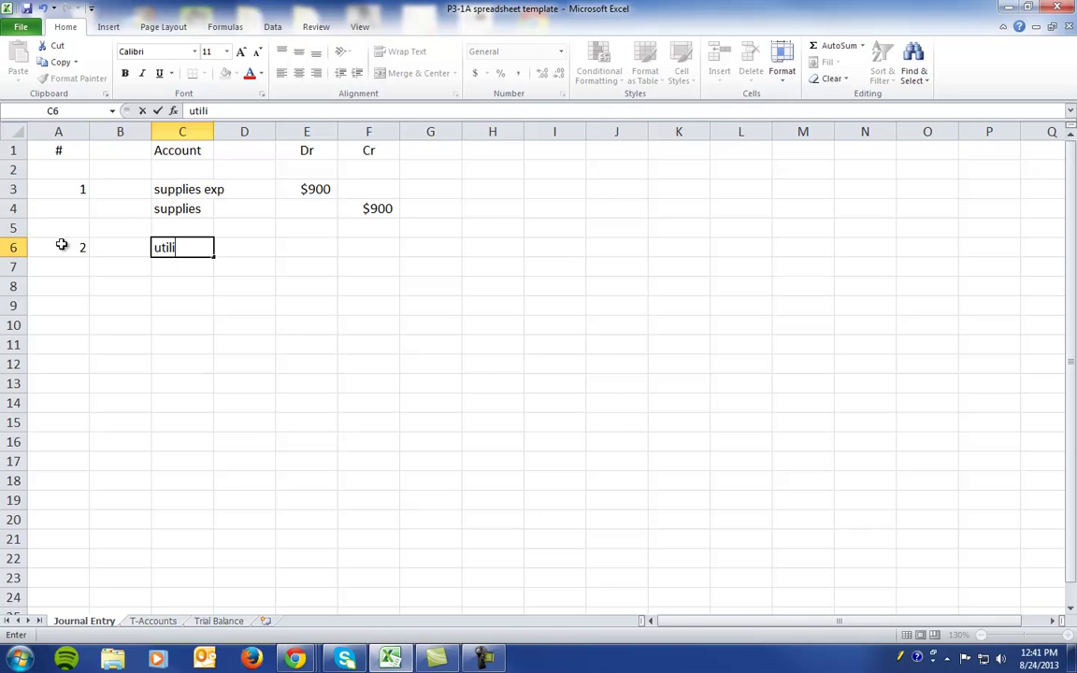
text(ty exp)
key(Tab)
key(Tab)
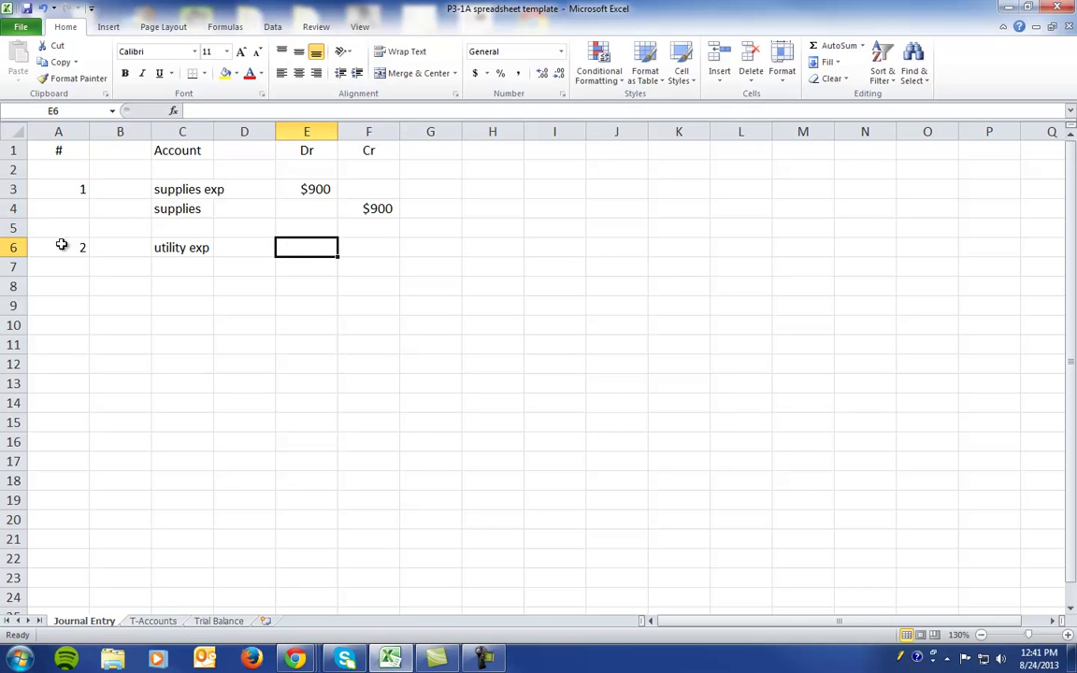
text($250)
key(Return)
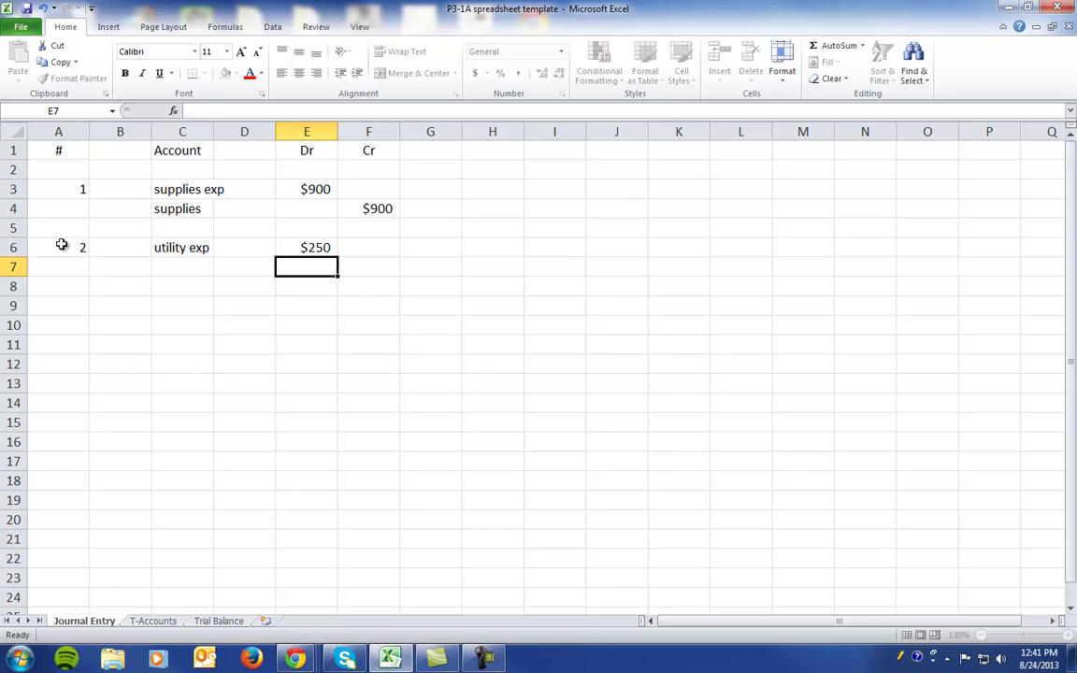
Step: Enter a/p as the credit account of entry 2 in C7
key(Left)
key(Left)
text(a)
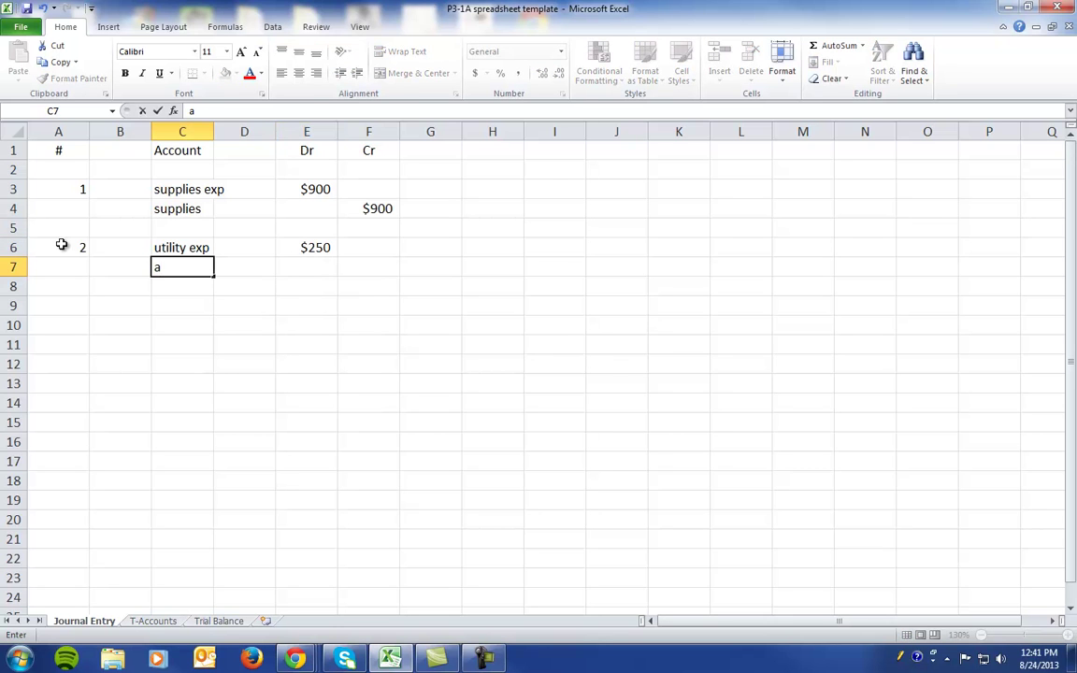
text(/)
key(Tab)
key(Left)
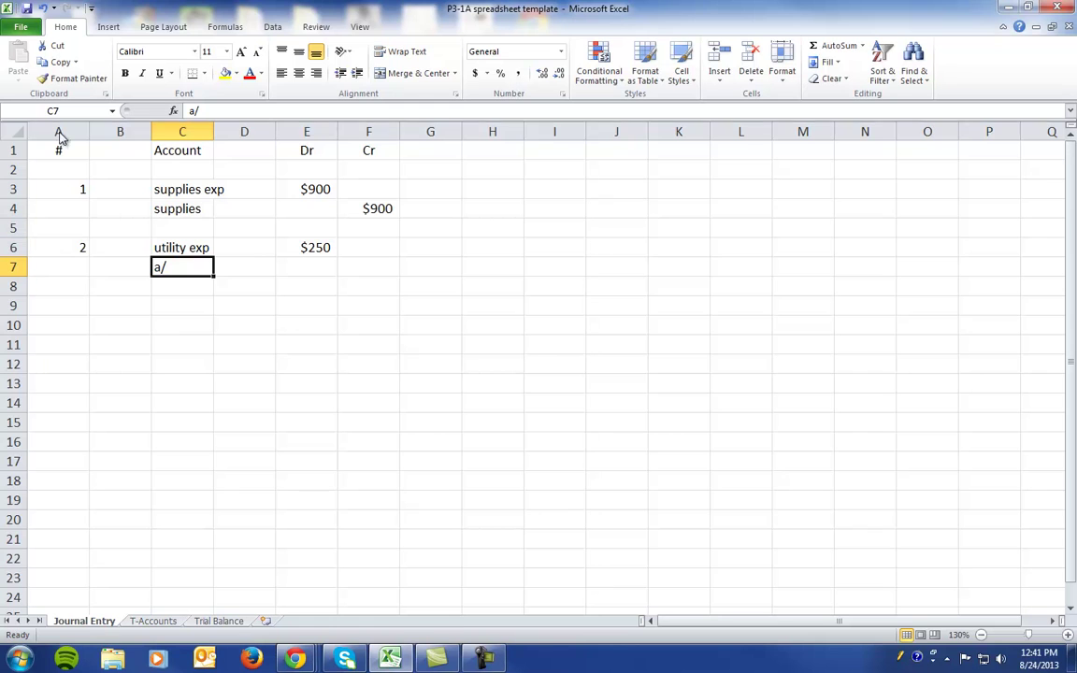
click(204, 111)
text(p)
key(Return)
Step: Record a $250 credit for a/p in F7
key(Up)
key(Right)
key(Right)
key(Right)
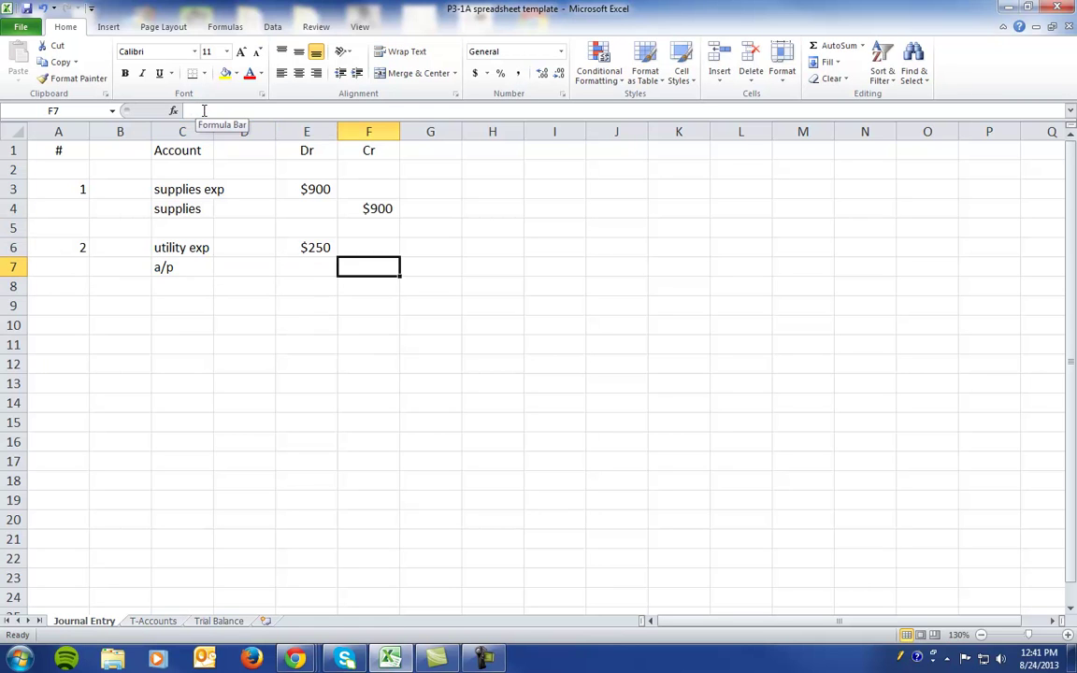
text($25)
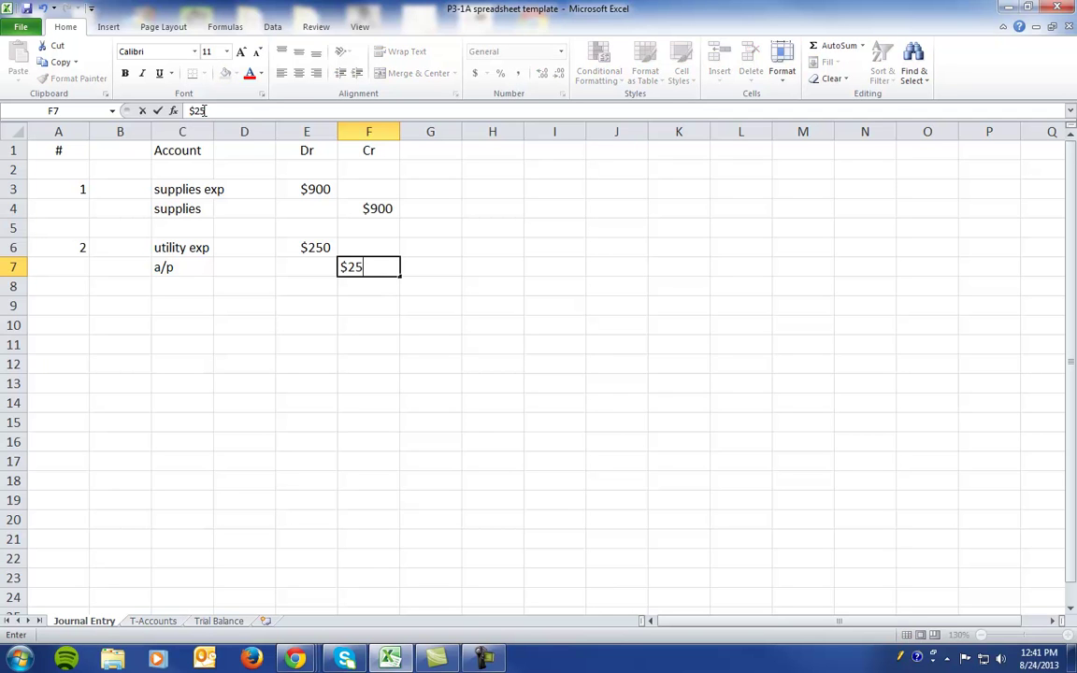
text(0)
key(Return)
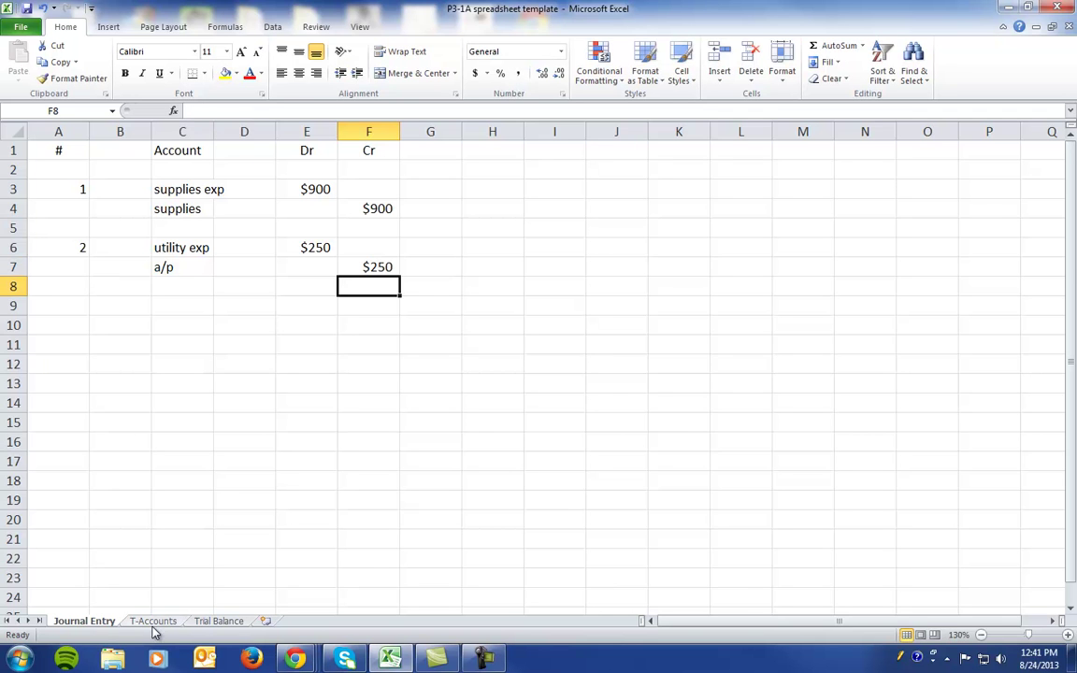
Step: On the T-Accounts sheet, post a $250 debit to the Utilities Expense account in AG6
click(155, 621)
click(720, 342)
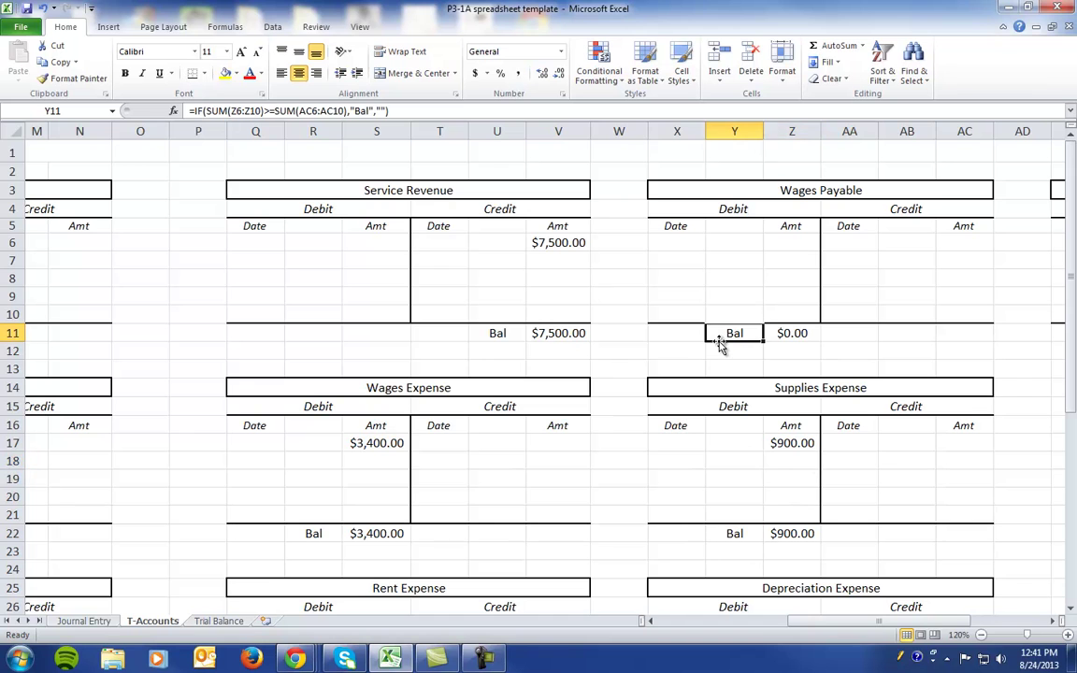
key(Right)
key(Right)
key(Right)
key(Right)
key(Right)
key(Right)
key(Right)
key(Right)
key(Right)
key(Right)
key(Right)
key(Right)
key(Left)
key(Up)
key(Up)
key(Up)
key(Up)
key(Up)
key(Left)
key(Left)
key(Left)
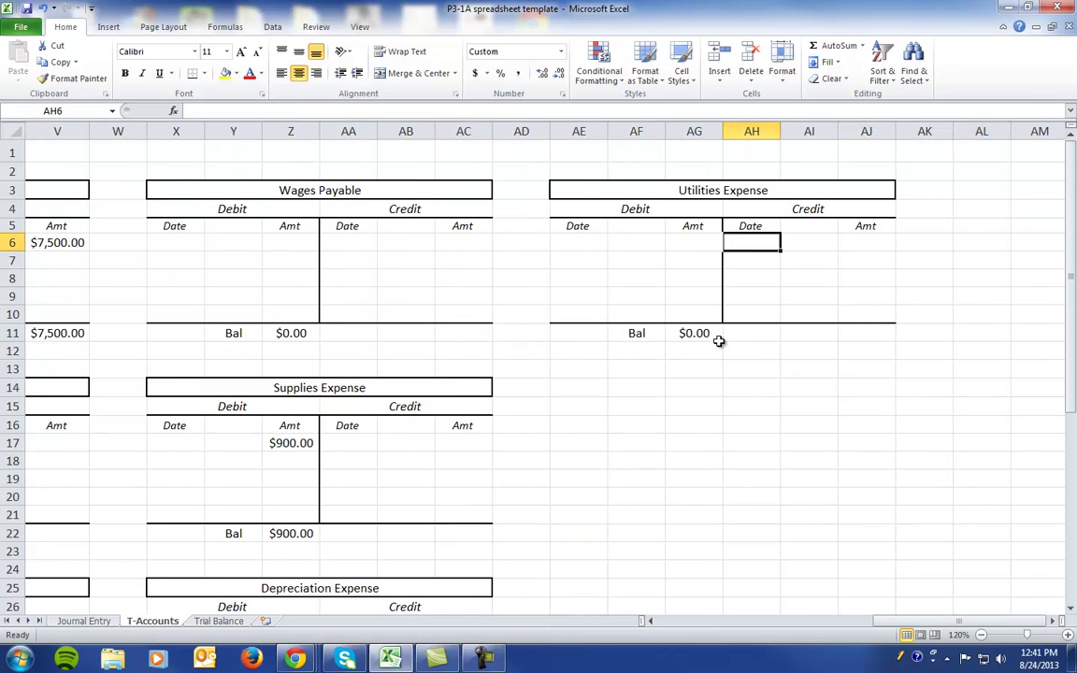
text($250)
key(Return)
Step: Post a $250 credit to the Accounts Payable T-account in N29, below the existing credit amount
key(Left)
key(Left)
key(Left)
key(Left)
key(Left)
key(Left)
key(Left)
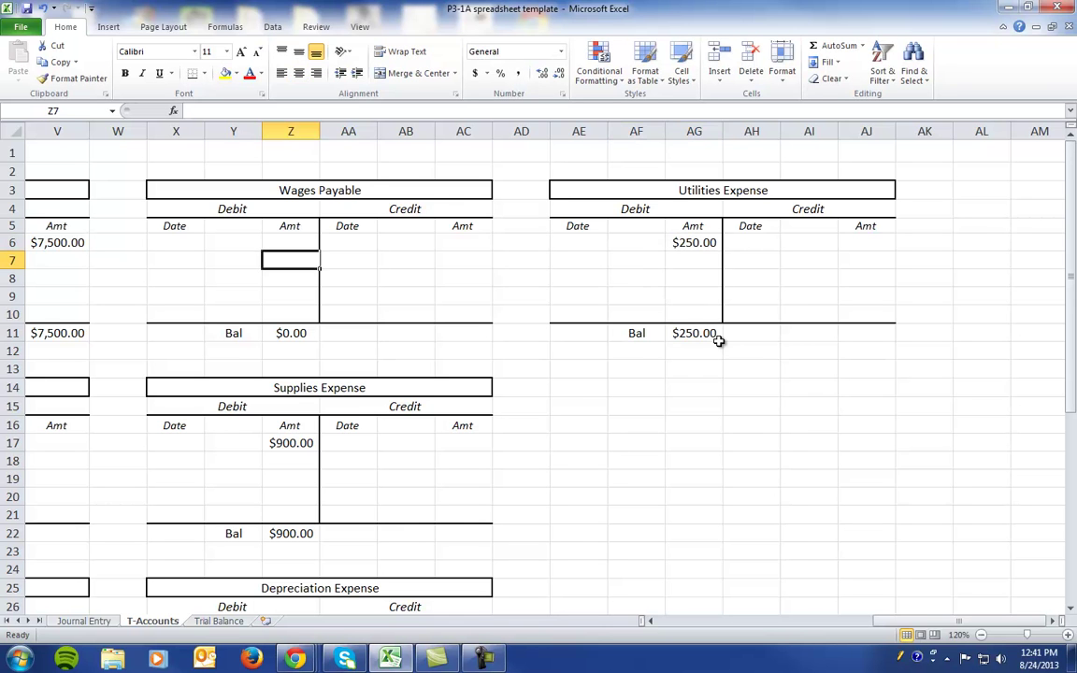
key(Left)
key(Left)
key(Left)
key(Left)
key(Left)
key(Left)
key(Left)
key(Left)
key(Left)
key(Left)
key(Left)
key(Down)
key(Down)
key(Down)
key(Down)
key(Down)
key(Down)
key(Down)
key(Down)
key(Down)
key(Down)
key(Down)
key(Down)
key(Down)
key(Down)
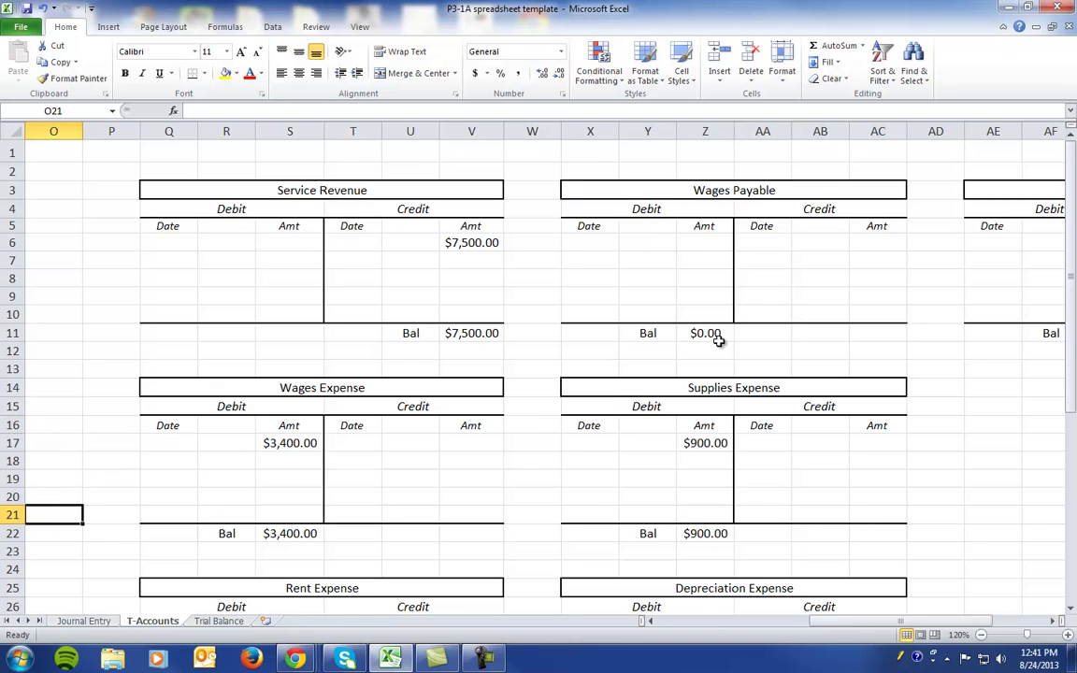
key(Left)
key(Left)
key(Left)
key(Left)
key(Left)
key(Left)
key(Down)
key(Down)
key(Down)
key(Down)
key(Down)
key(Down)
key(Down)
key(Down)
key(Down)
key(Up)
key(Right)
key(Right)
key(Right)
key(Right)
key(Right)
text($250)
key(Return)
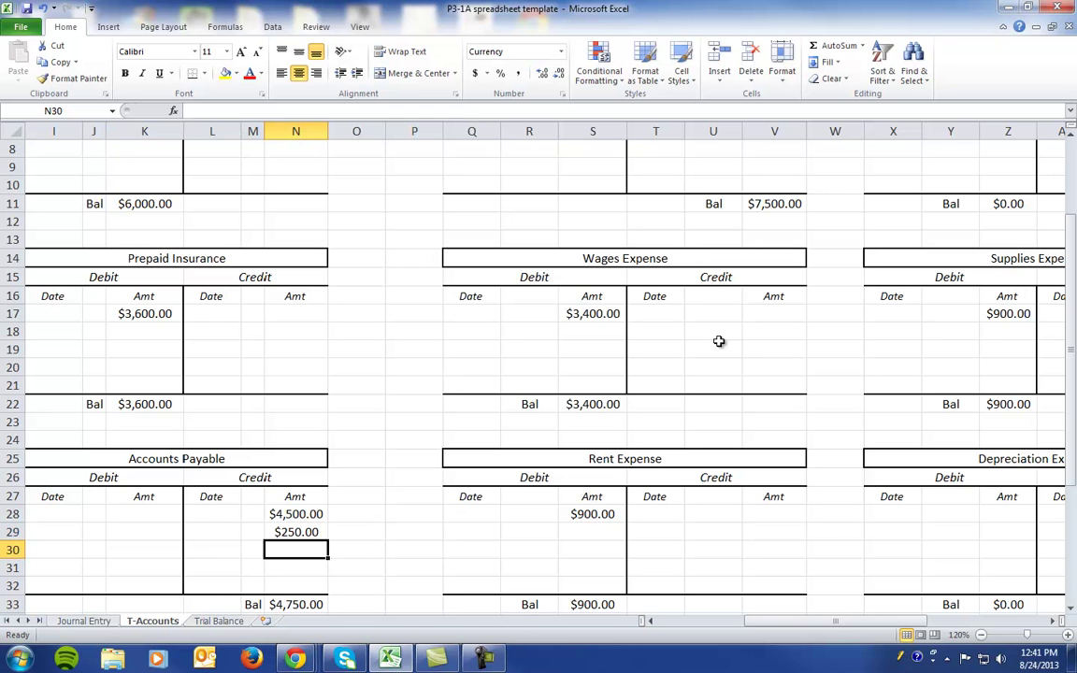
Step: On the Trial Balance sheet, enter $250 in the Adjustments credit column for A/P
click(221, 621)
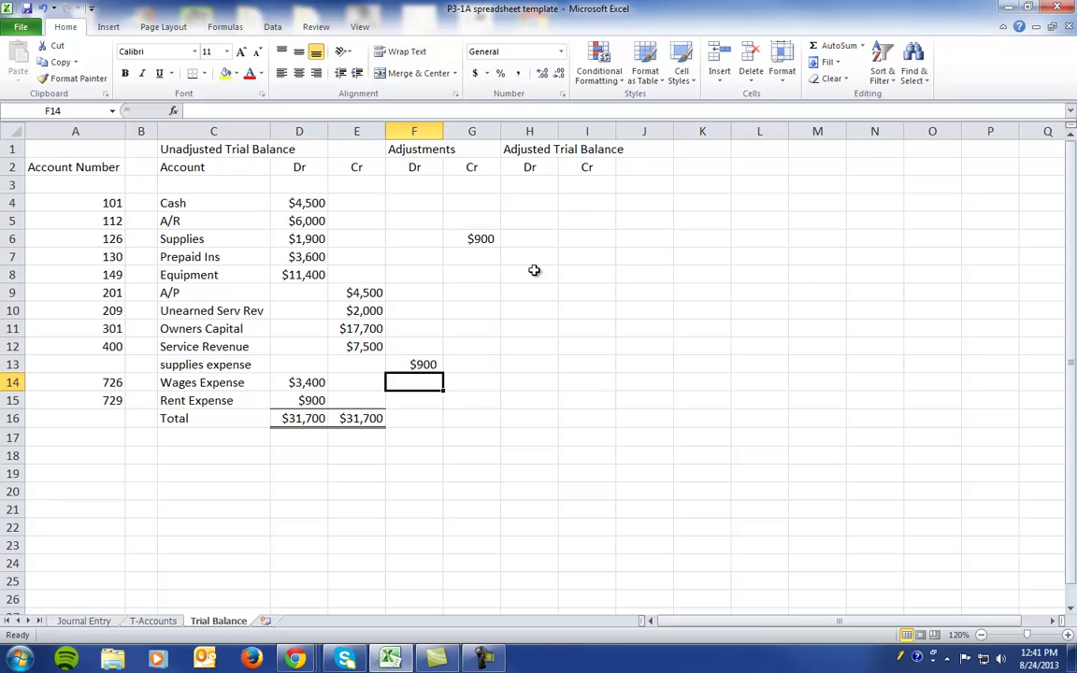
click(482, 291)
text($)
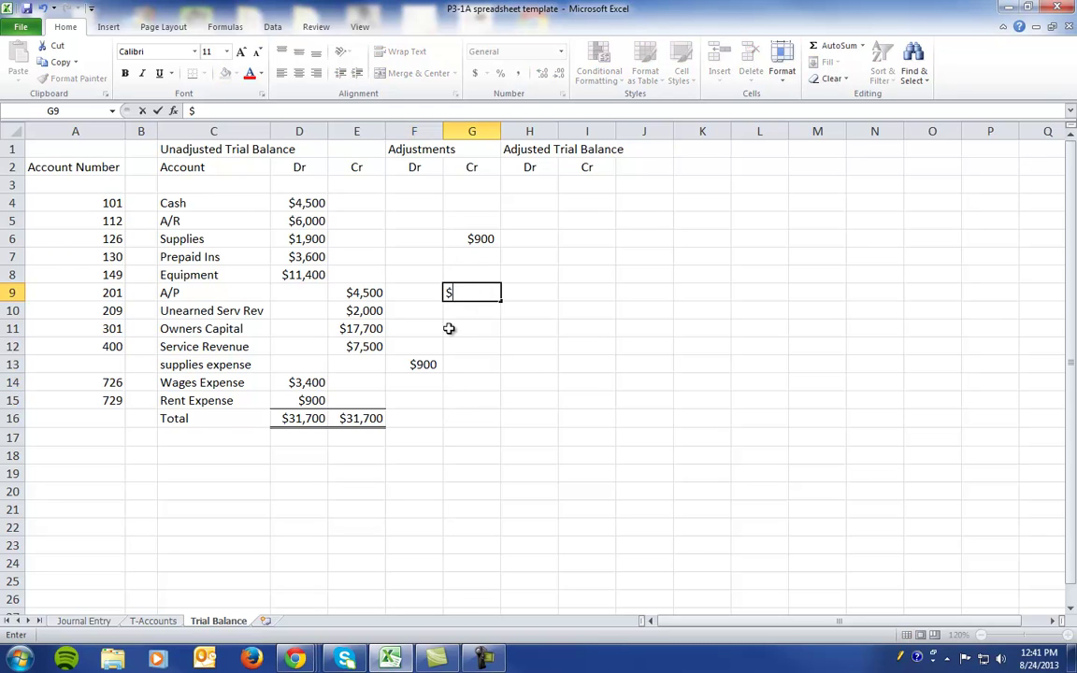
text(250)
key(Return)
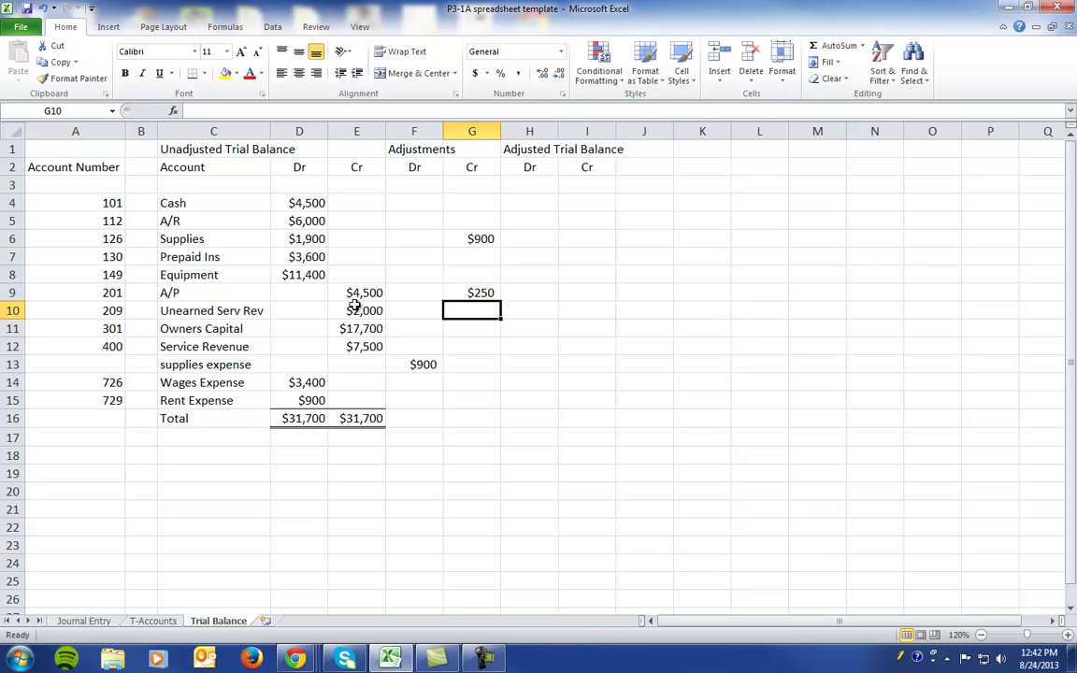
Step: Insert a row above supplies expense and label its account utility expense
click(16, 365)
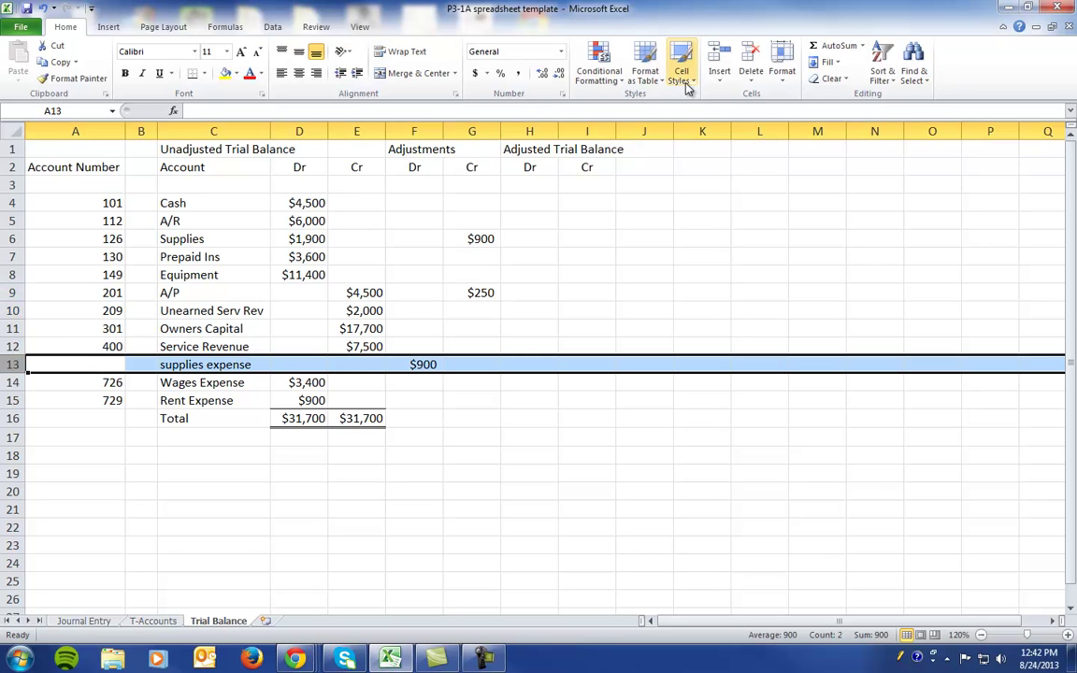
click(719, 56)
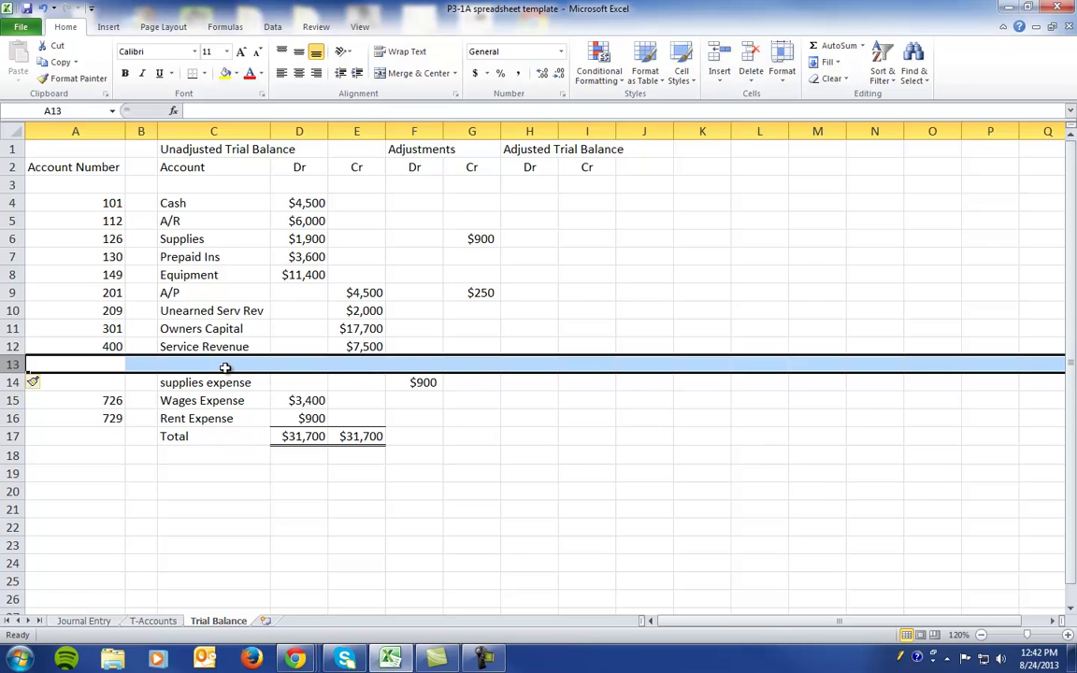
click(260, 362)
text(utility expense)
Step: Enter $250 in the Adjustments debit column for utility expense
key(Tab)
key(Tab)
key(Tab)
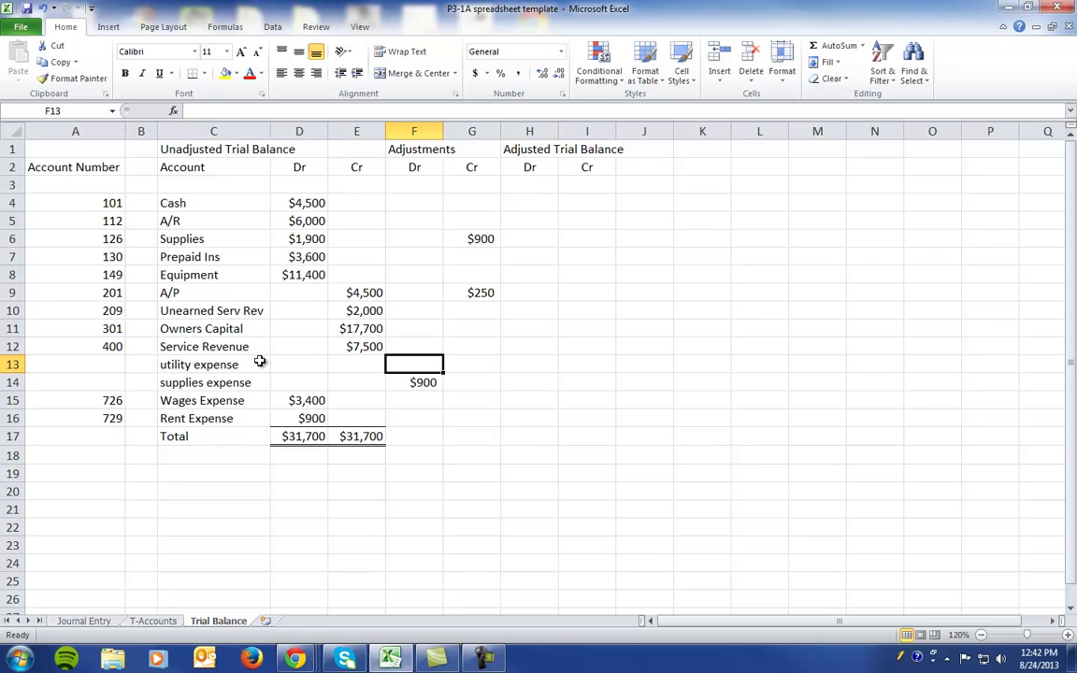
text($25)
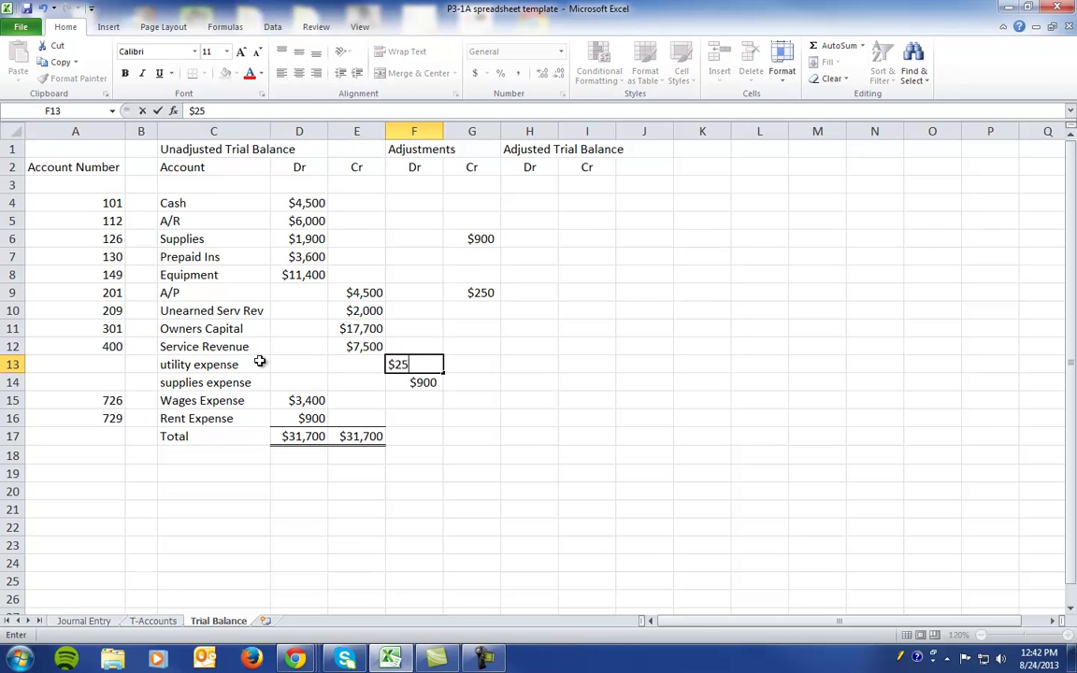
text(0)
key(Return)
Step: On the Journal Entry sheet, start entry 3 in row 9 with insurance exp as the debit account
click(86, 618)
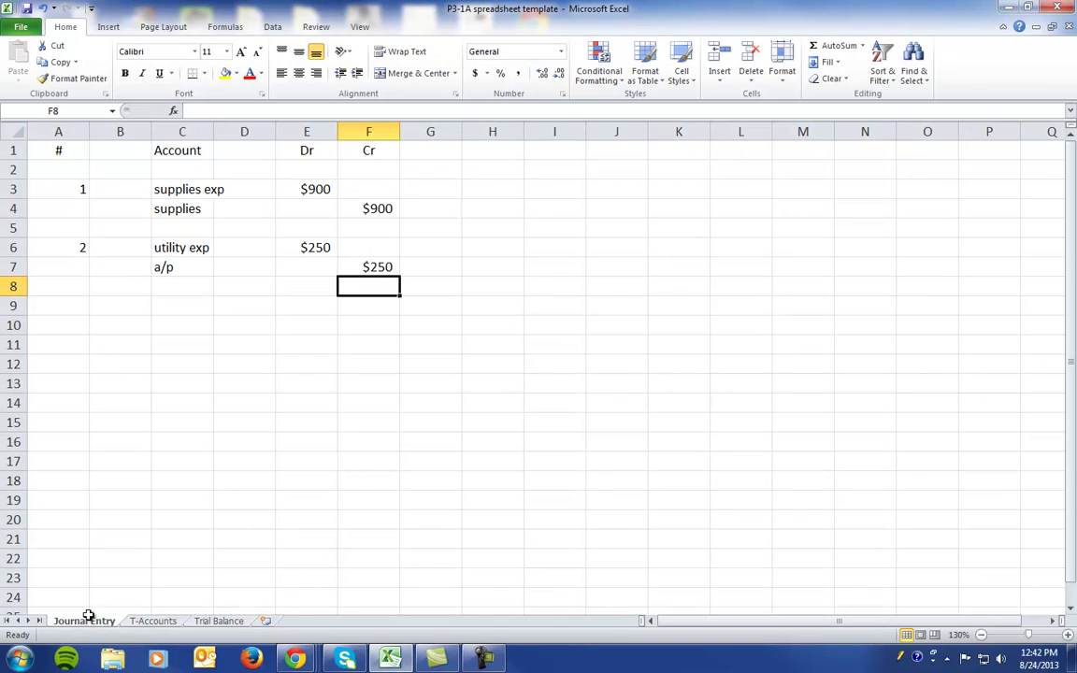
click(62, 303)
text(3)
key(Tab)
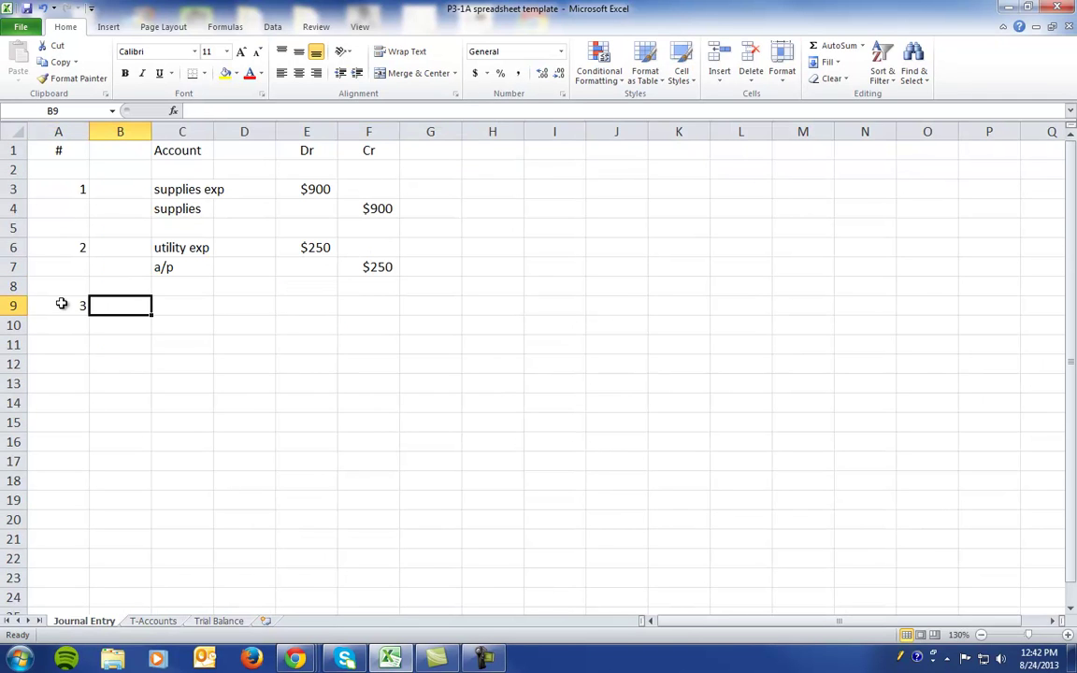
key(Tab)
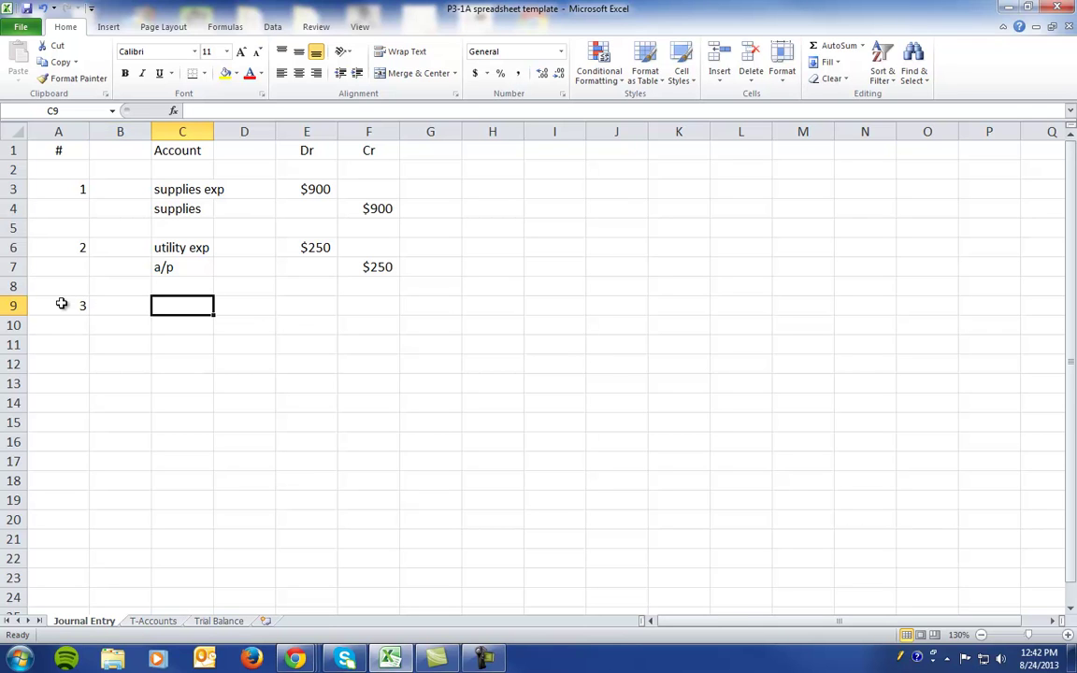
text(is)
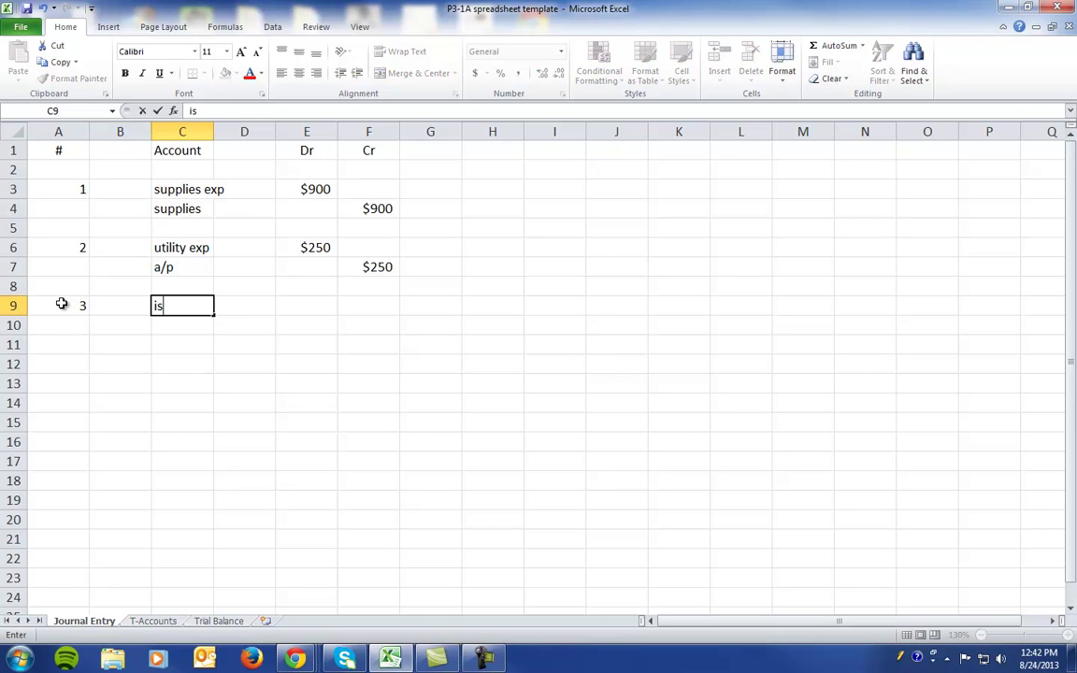
key(BackSpace)
key(BackSpace)
text(sruancnac)
key(BackSpace)
key(BackSpace)
text(ance exp)
key(Return)
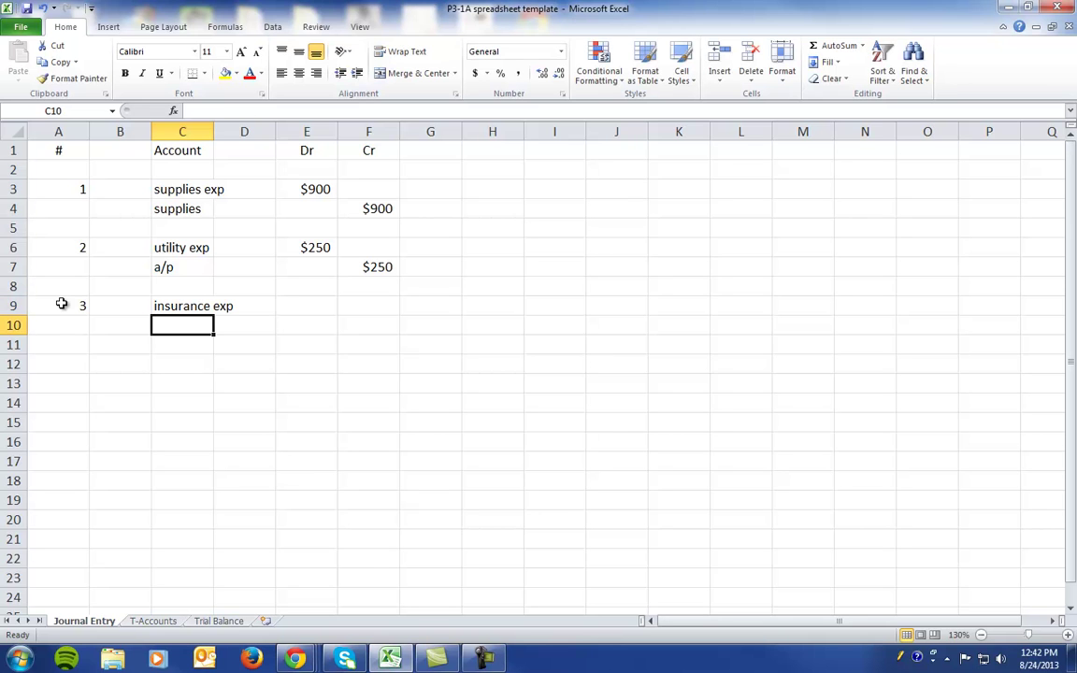
Step: Enter prepaid insurance as the credit account of entry 3 in C10
text(prepa)
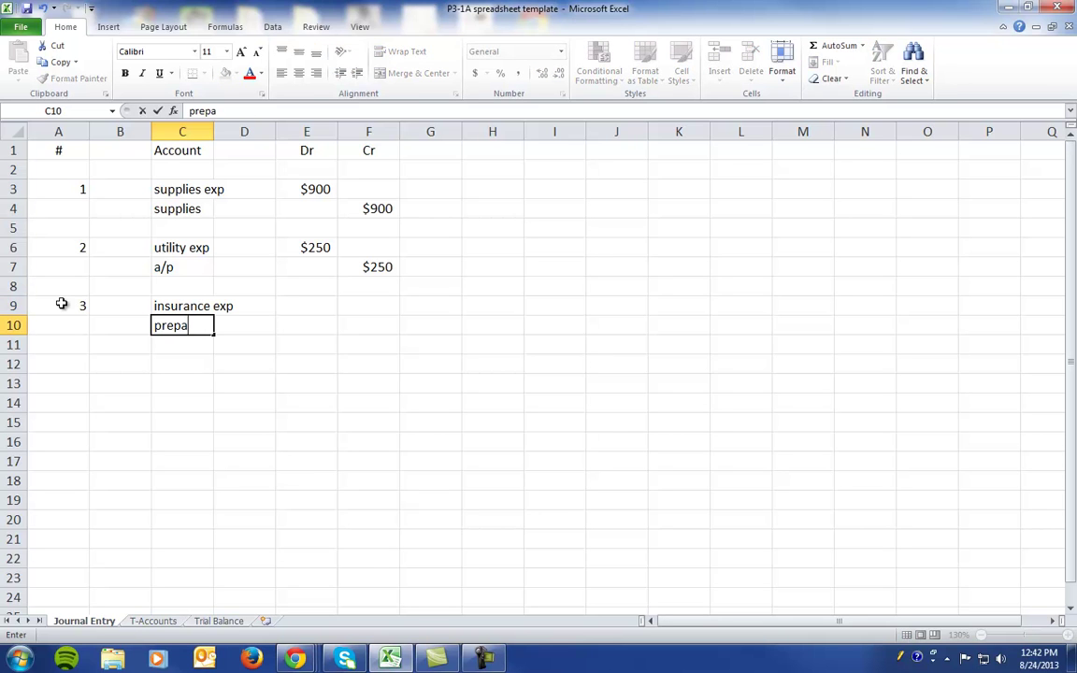
text(id insuran)
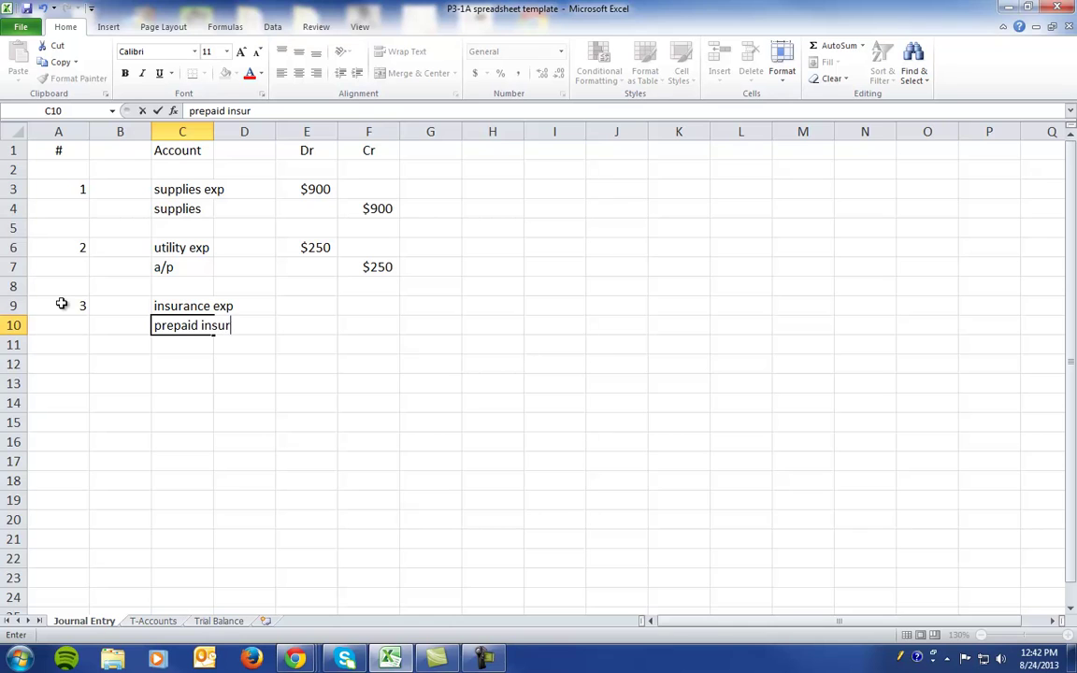
key(BackSpace)
text(ce)
Step: Calculate the insurance exp debit in E9 with the formula =3600/24
key(Tab)
key(Tab)
key(Up)
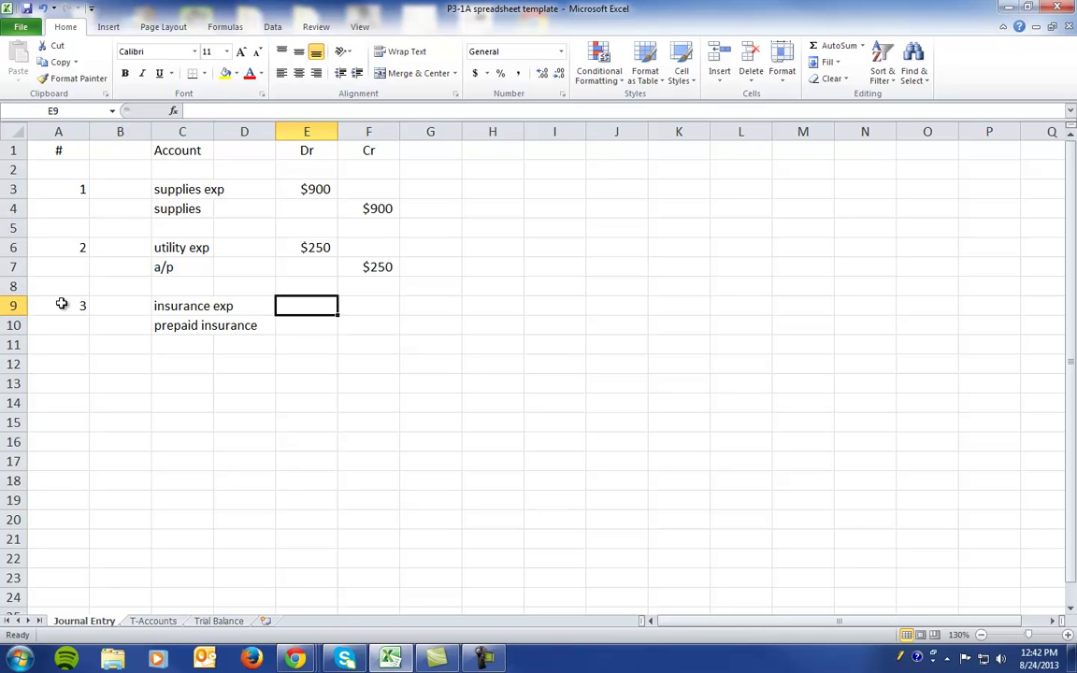
text(=3600)
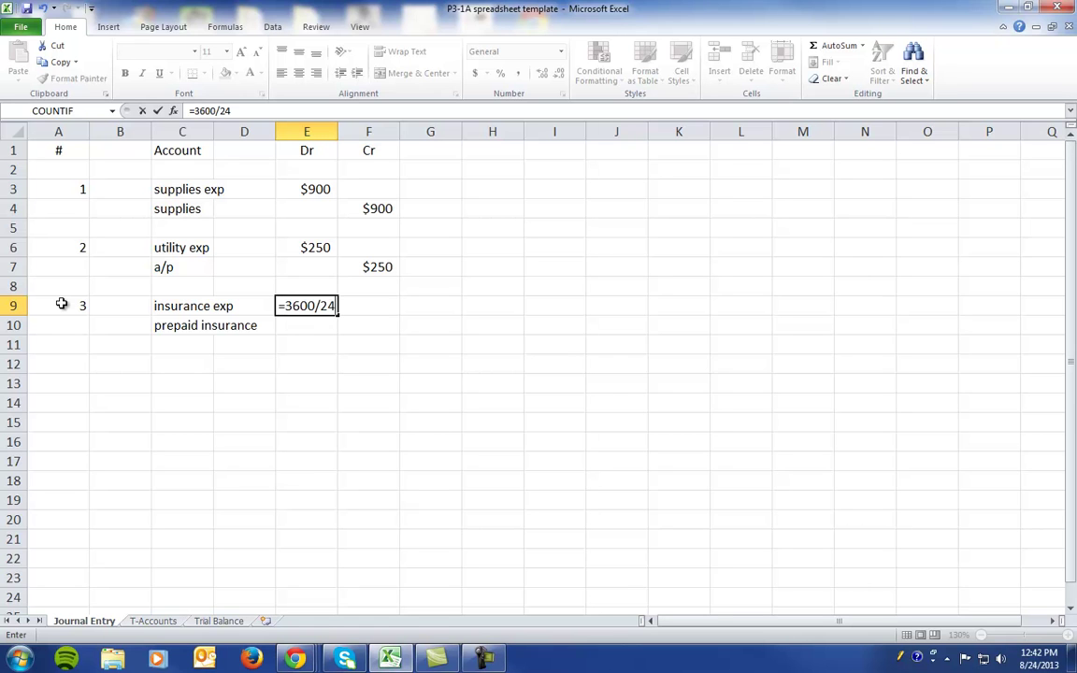
text(/24)
key(Return)
Step: Record a $150 credit for prepaid insurance in F10
key(Right)
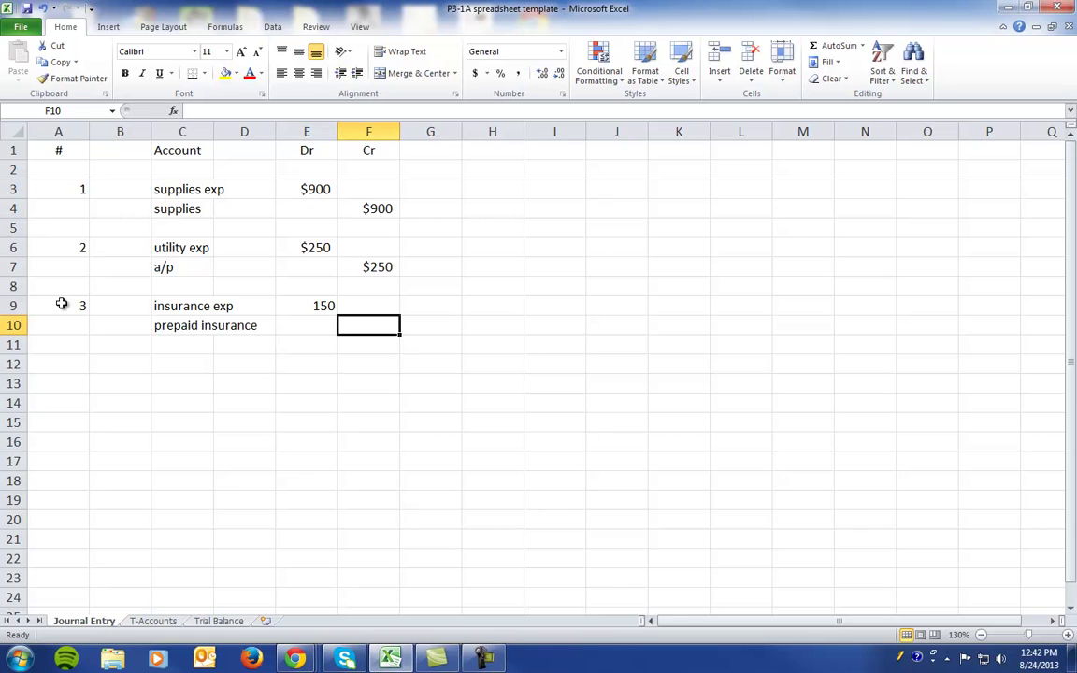
text($150)
key(Return)
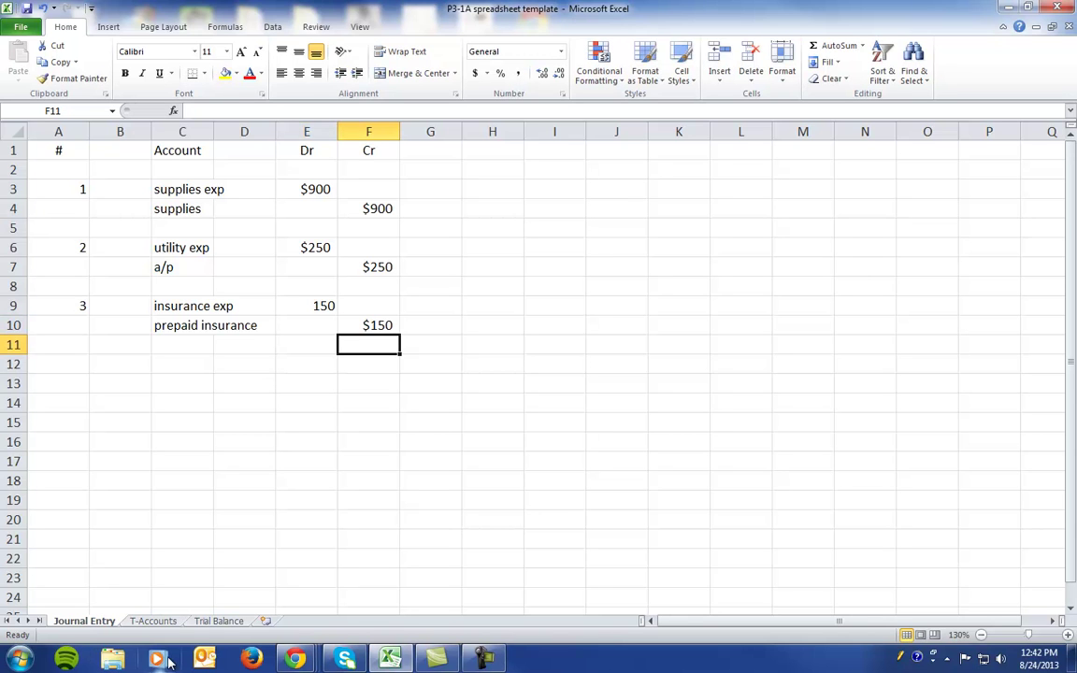
Step: On the T-Accounts sheet, post a $150 credit to Prepaid Insurance in N17
click(153, 621)
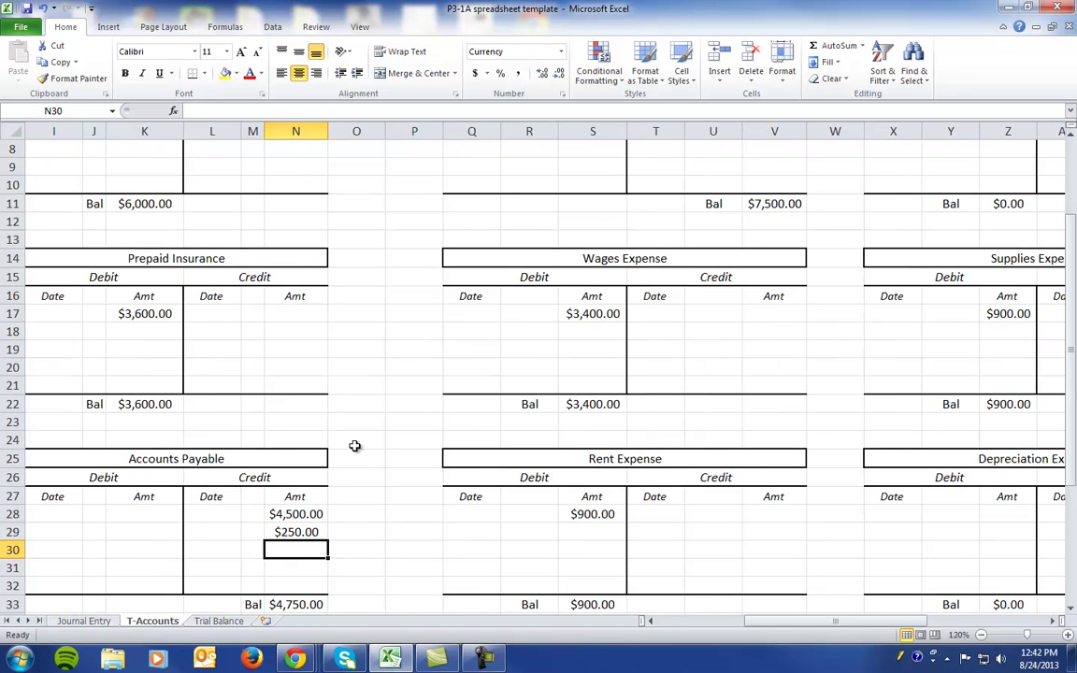
scroll(355, 446, up, 3)
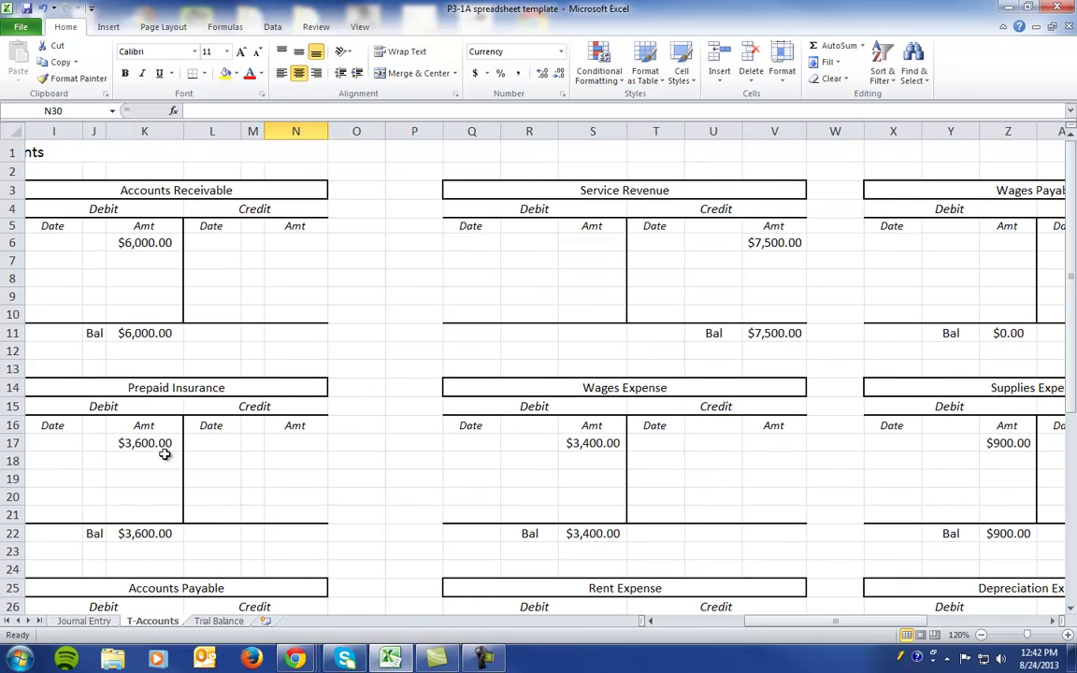
click(286, 444)
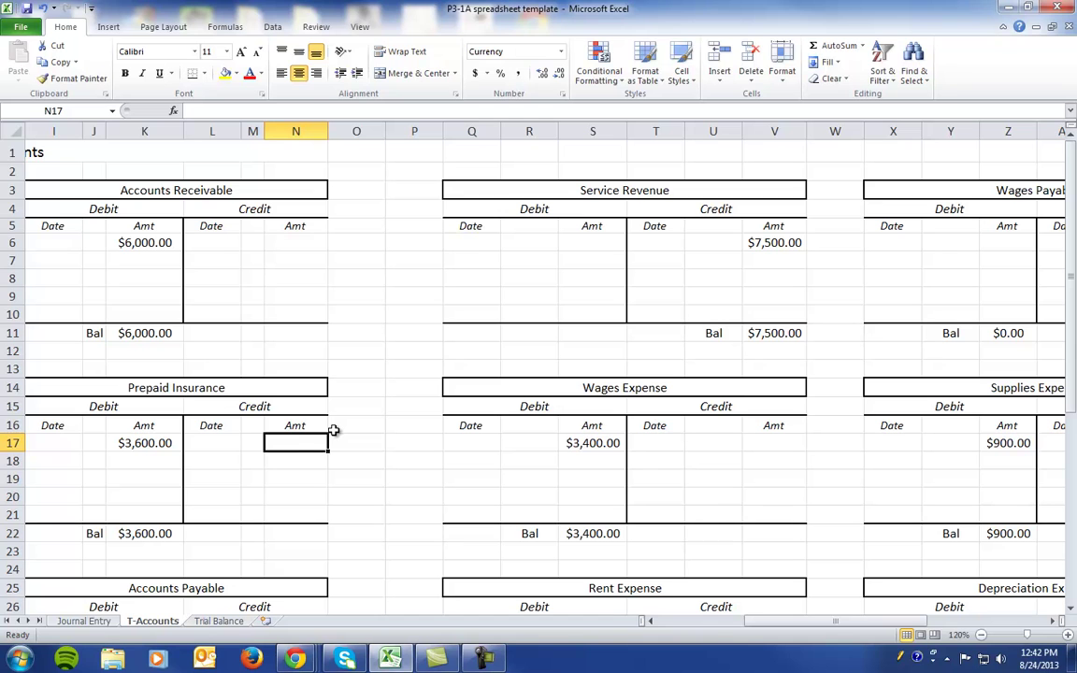
text($150)
key(Return)
Step: Post a $150 debit to the Insurance Expense T-account in Z39
key(Right)
key(Right)
key(Right)
key(Right)
key(Right)
key(Right)
key(Right)
key(Right)
key(Right)
key(Right)
key(Right)
key(Right)
key(Right)
key(Right)
key(Right)
key(Down)
key(Down)
key(Down)
key(Down)
key(Down)
key(Down)
key(Down)
key(Down)
key(Down)
key(Down)
key(Down)
key(Down)
key(Down)
key(Down)
key(Down)
key(Down)
key(Down)
key(Down)
key(Down)
key(Down)
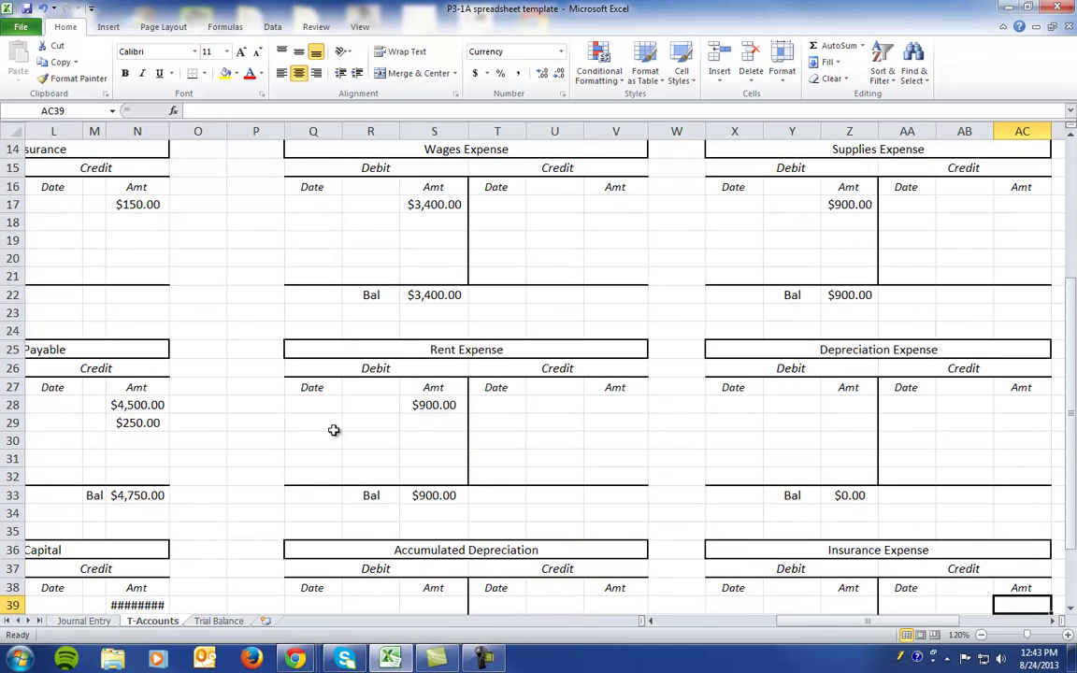
key(Down)
key(Down)
key(Down)
key(Up)
key(Up)
key(Up)
key(Up)
key(Left)
key(Left)
key(Left)
key(Down)
text($150)
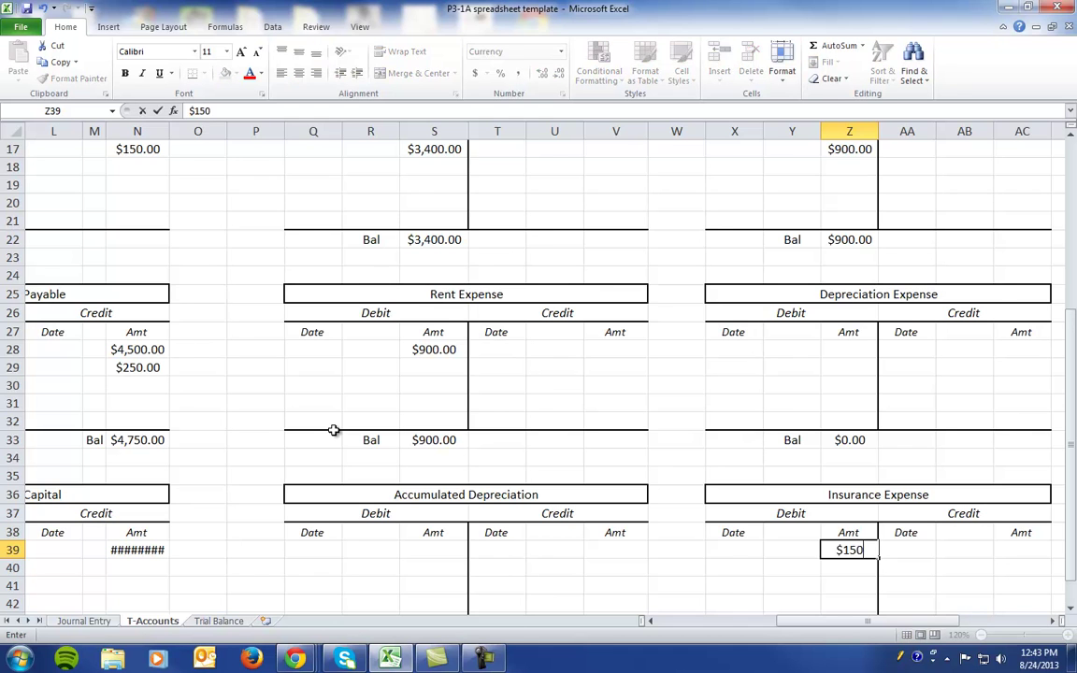
key(Return)
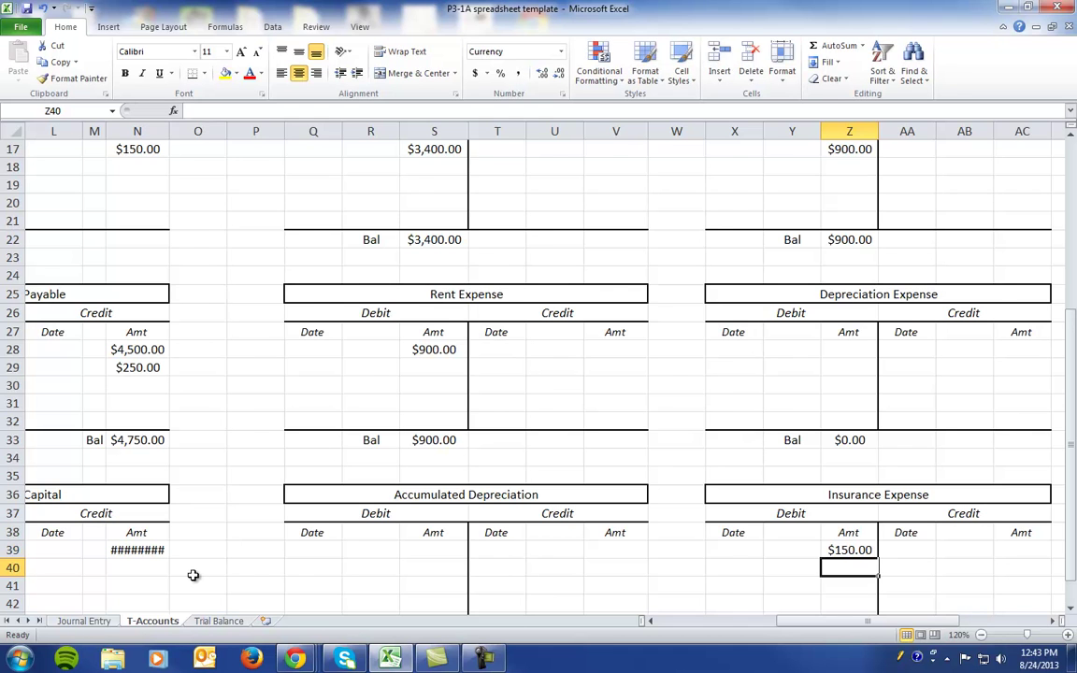
Step: On the Trial Balance sheet, enter a $150 credit adjustment for Prepaid Ins in G7
click(211, 620)
click(462, 256)
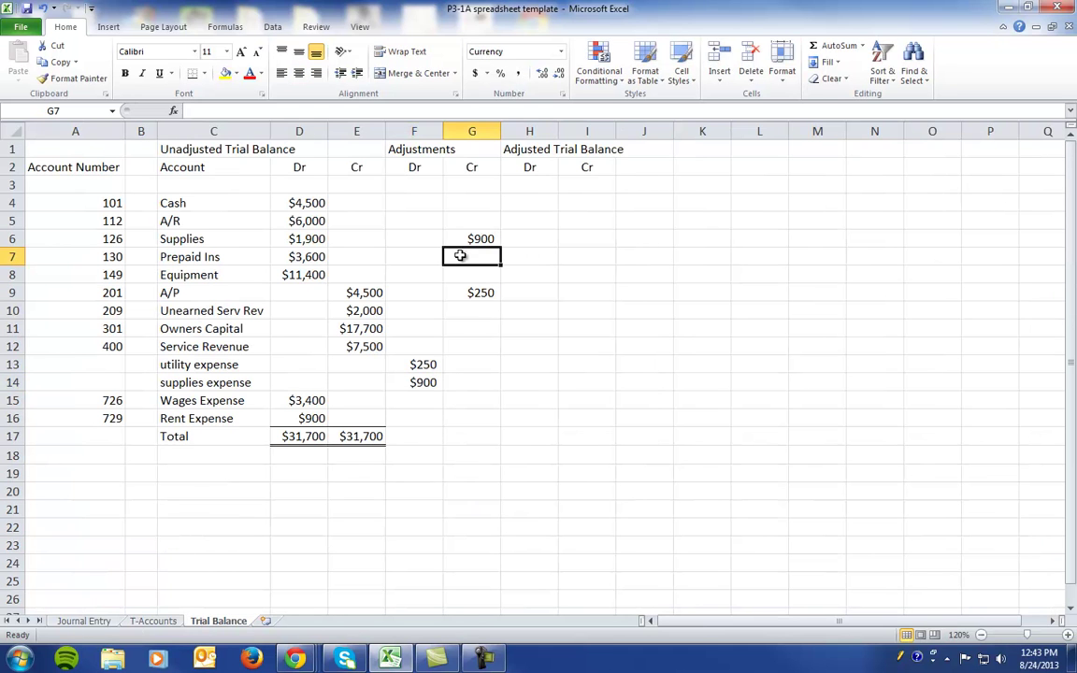
text($15)
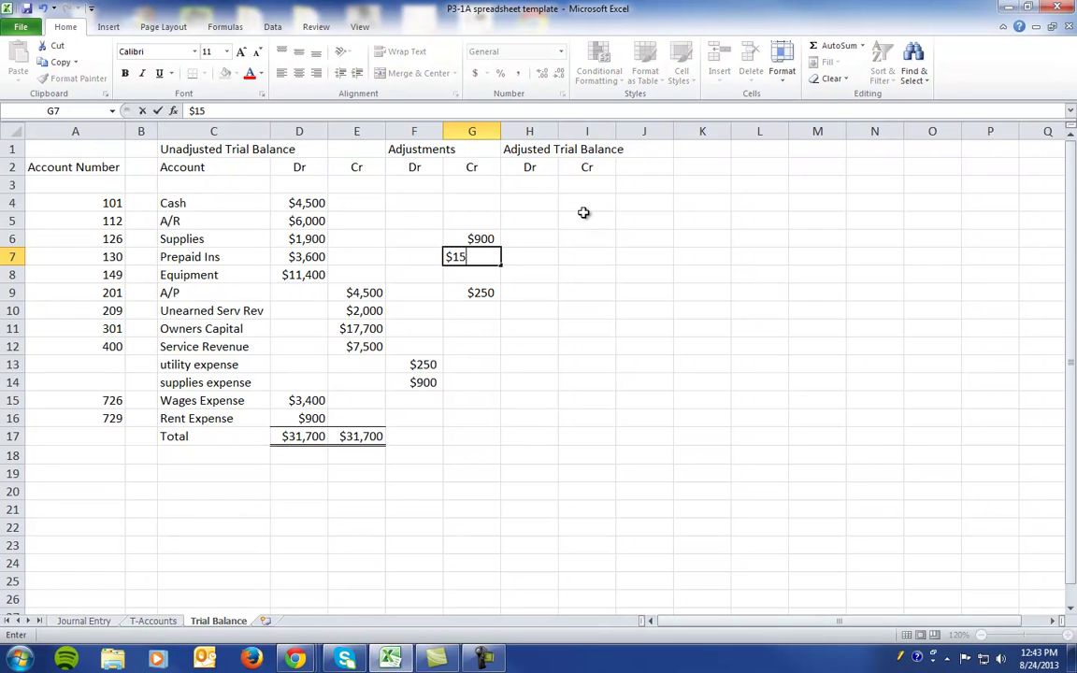
text(0)
key(Return)
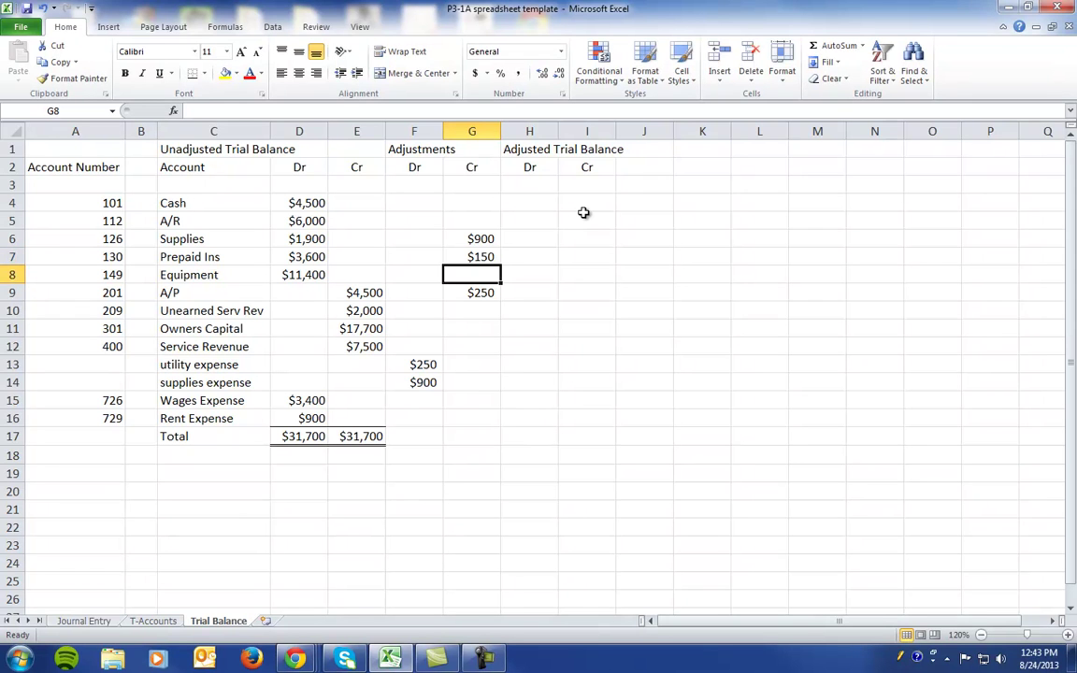
Step: Insert a row above supplies expense in the trial balance and name its account insurance expense
click(16, 383)
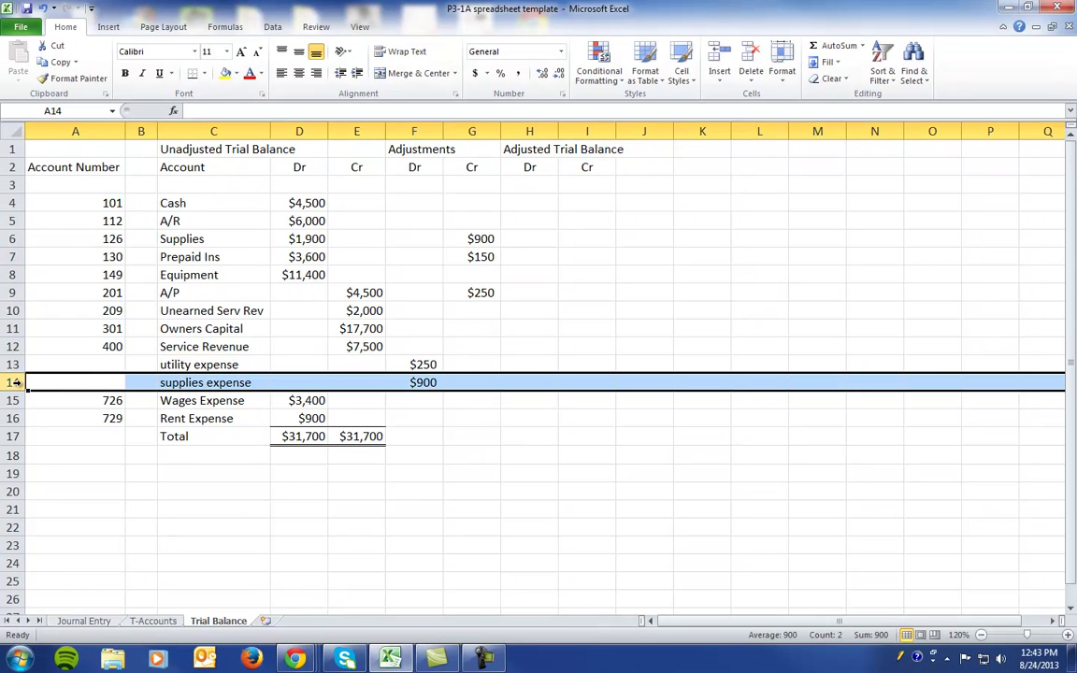
click(717, 71)
click(221, 381)
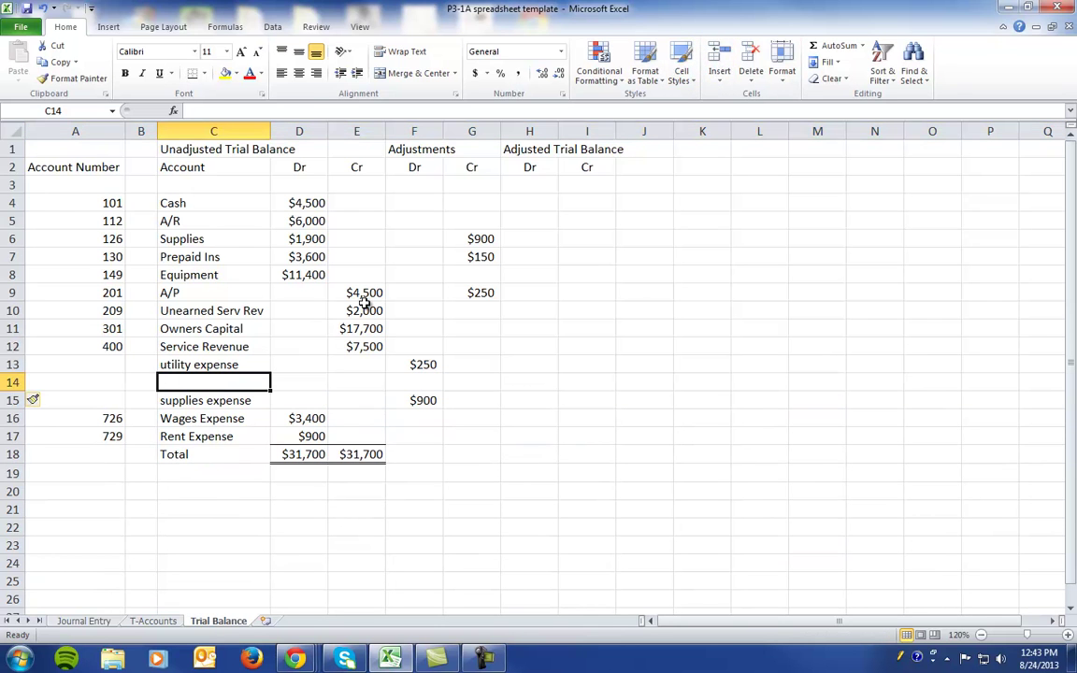
text(insur)
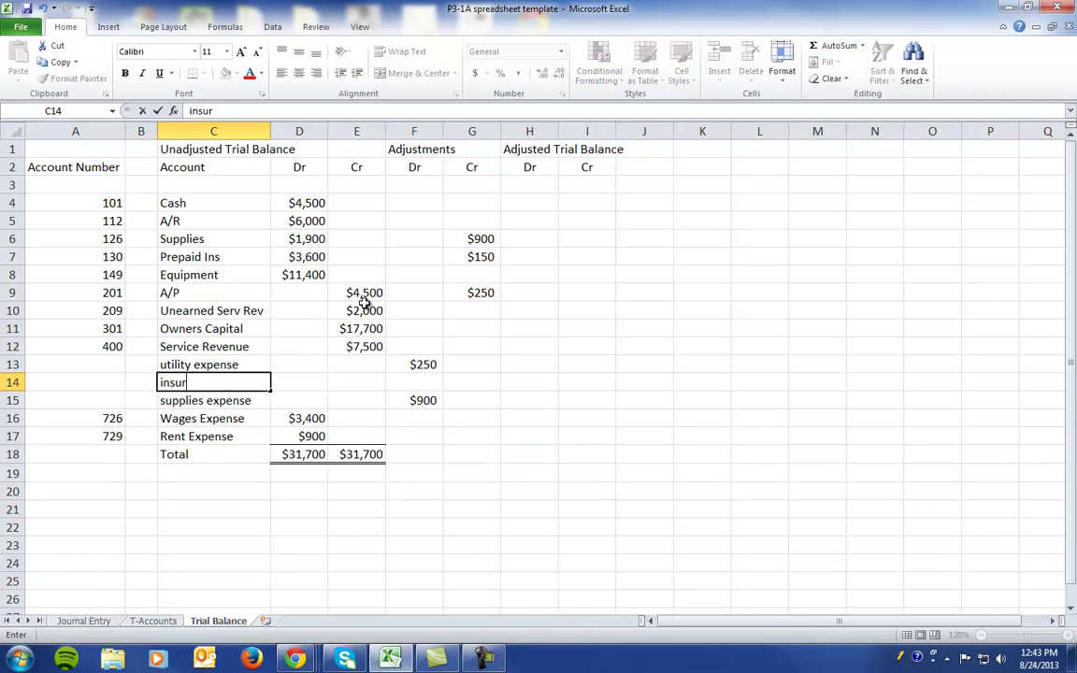
text(ance expense)
Step: Enter a $150 debit adjustment for insurance expense in F14
key(Tab)
key(Tab)
key(Tab)
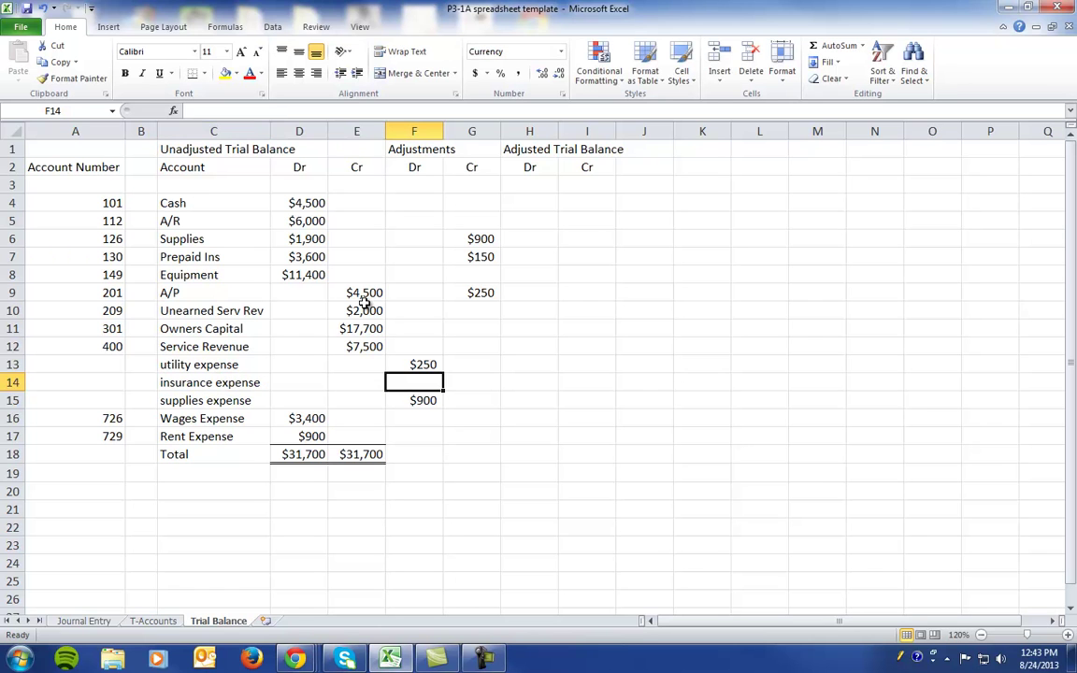
text($150)
key(Return)
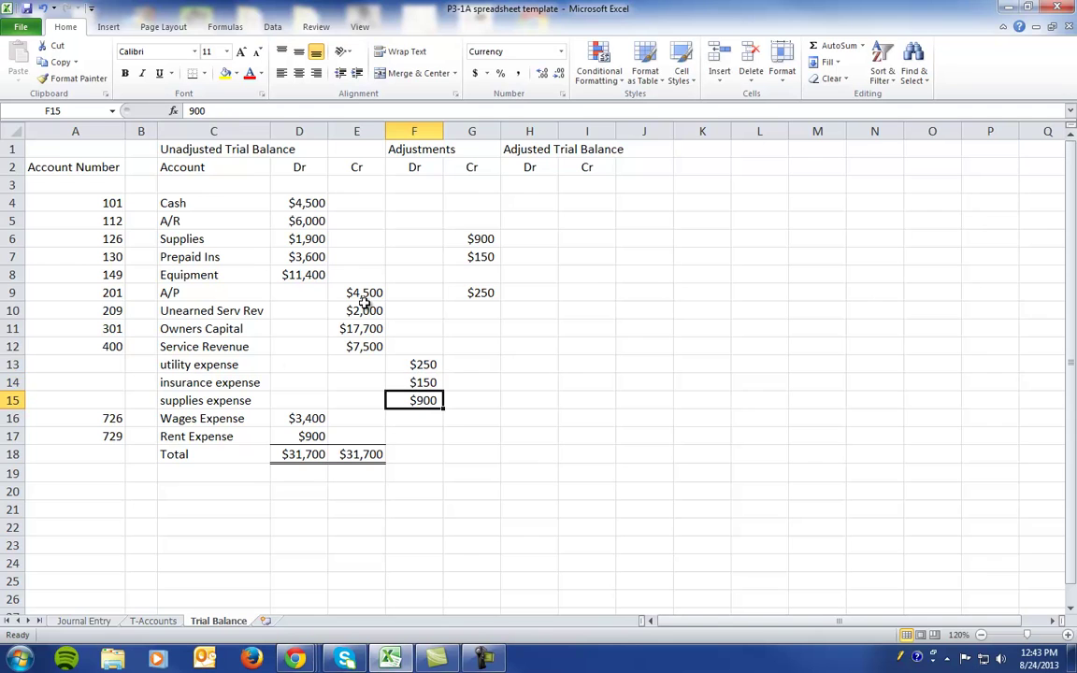
Step: On the Journal Entry sheet, start entry 4 in row 12 with unearned service rev as the debit account
click(79, 621)
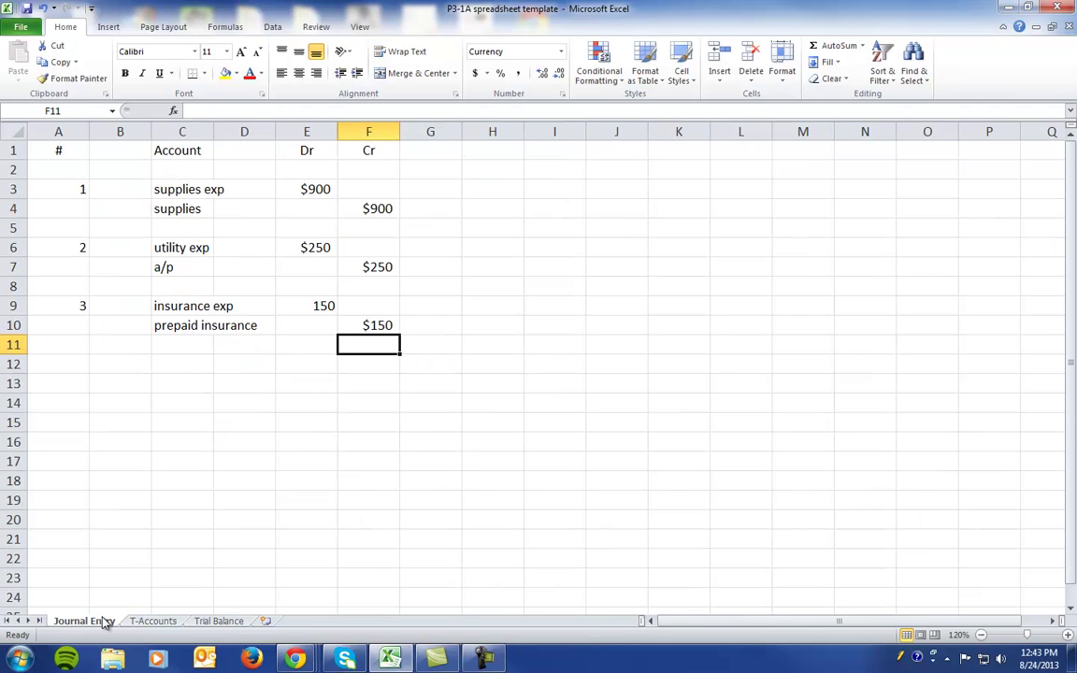
click(53, 365)
text(4)
key(Tab)
key(Tab)
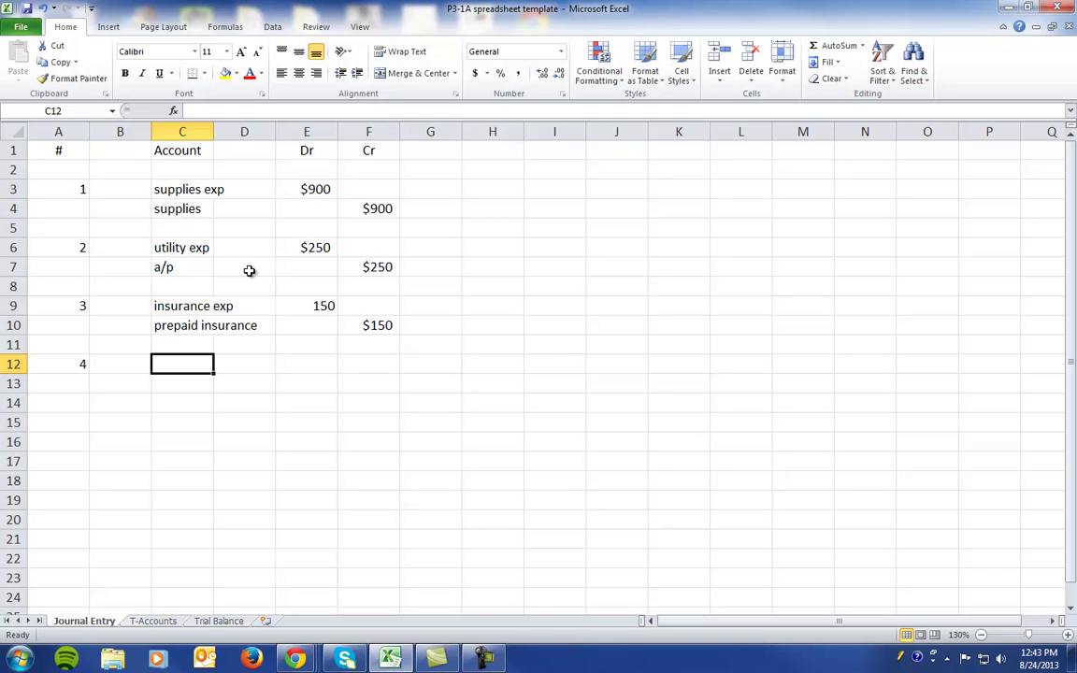
text(unearned service rev)
Step: Record a $1,600 debit for unearned service rev in E12
key(Tab)
key(Tab)
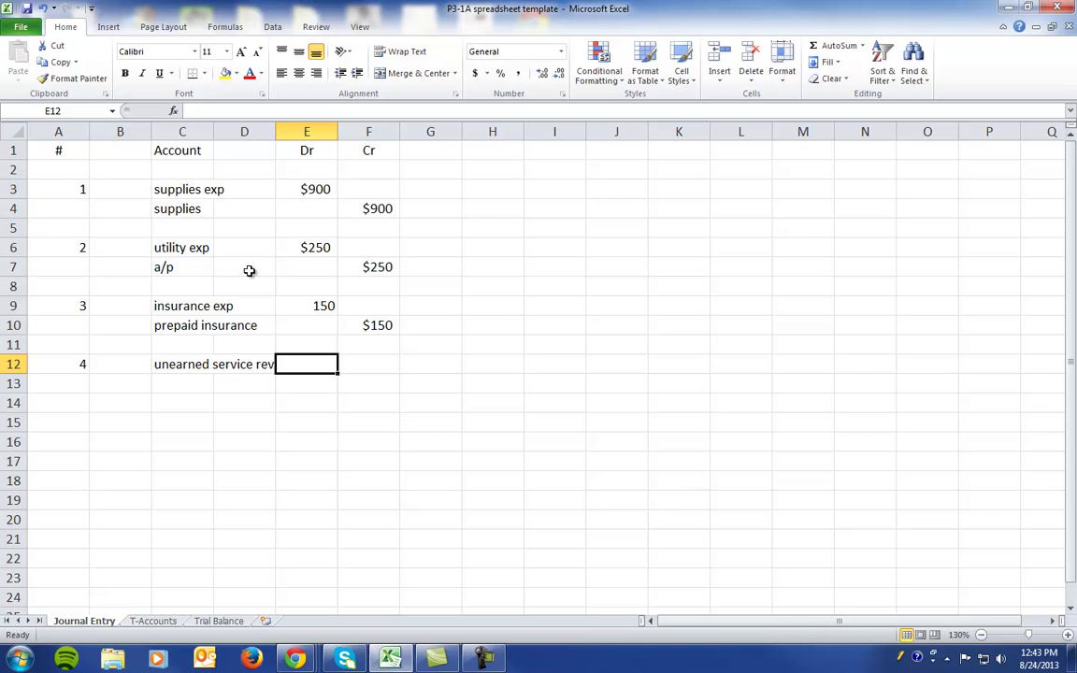
text($1600)
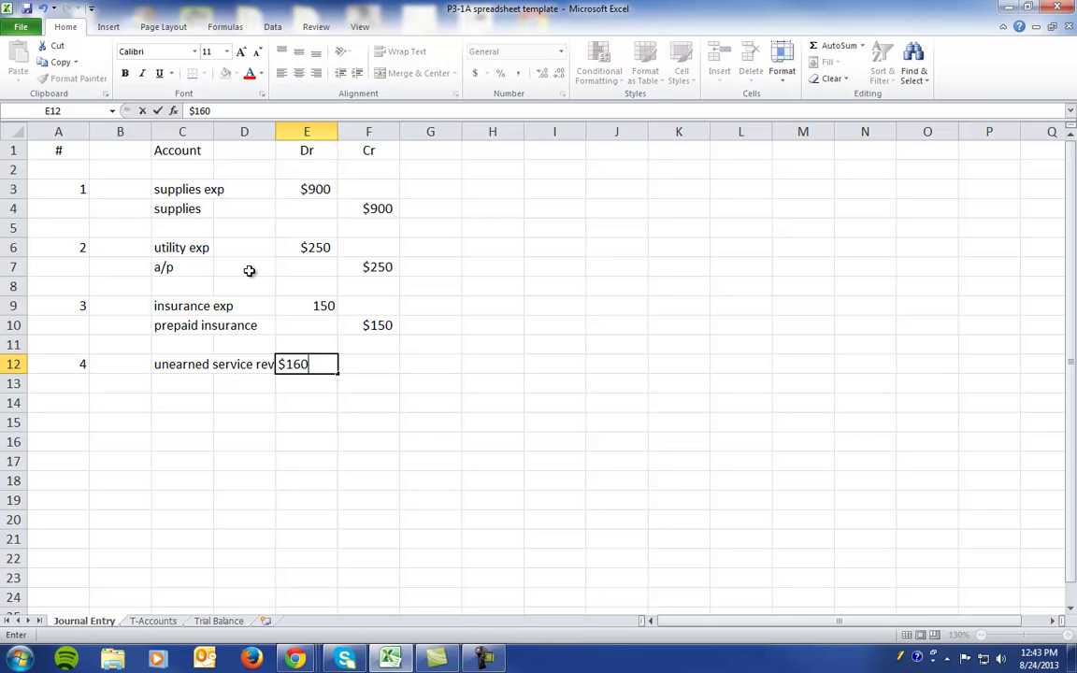
key(Return)
Step: Enter service revenue as the credit account of entry 4 in C13, with a $1,600 credit in F13
key(Left)
key(Left)
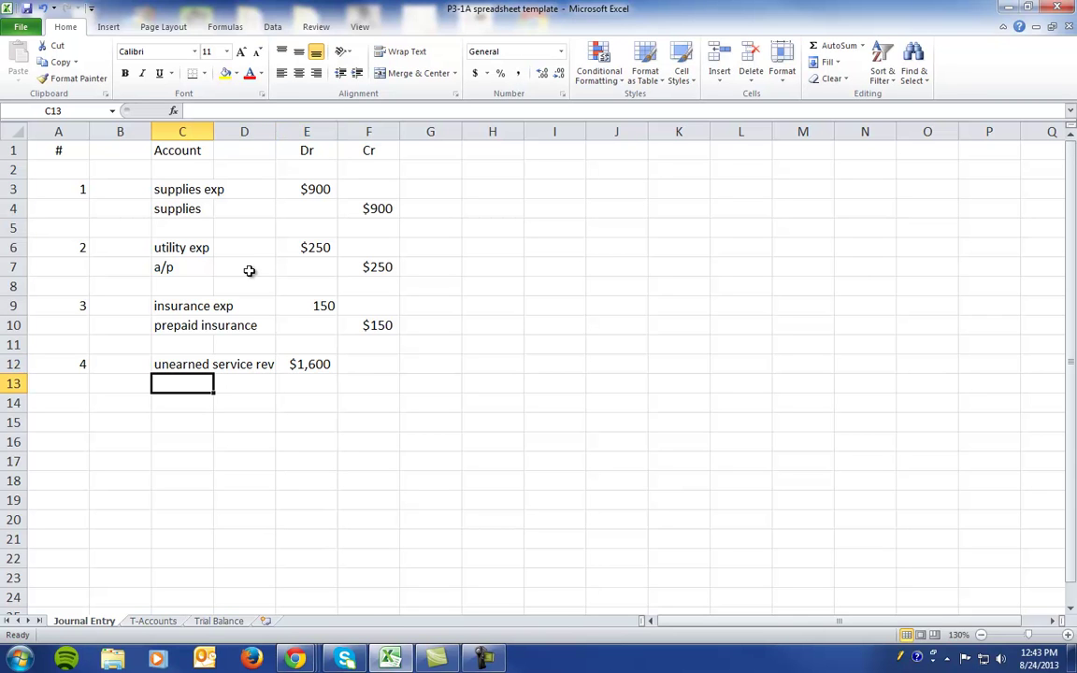
text(service revenue)
key(Right)
key(Right)
key(Right)
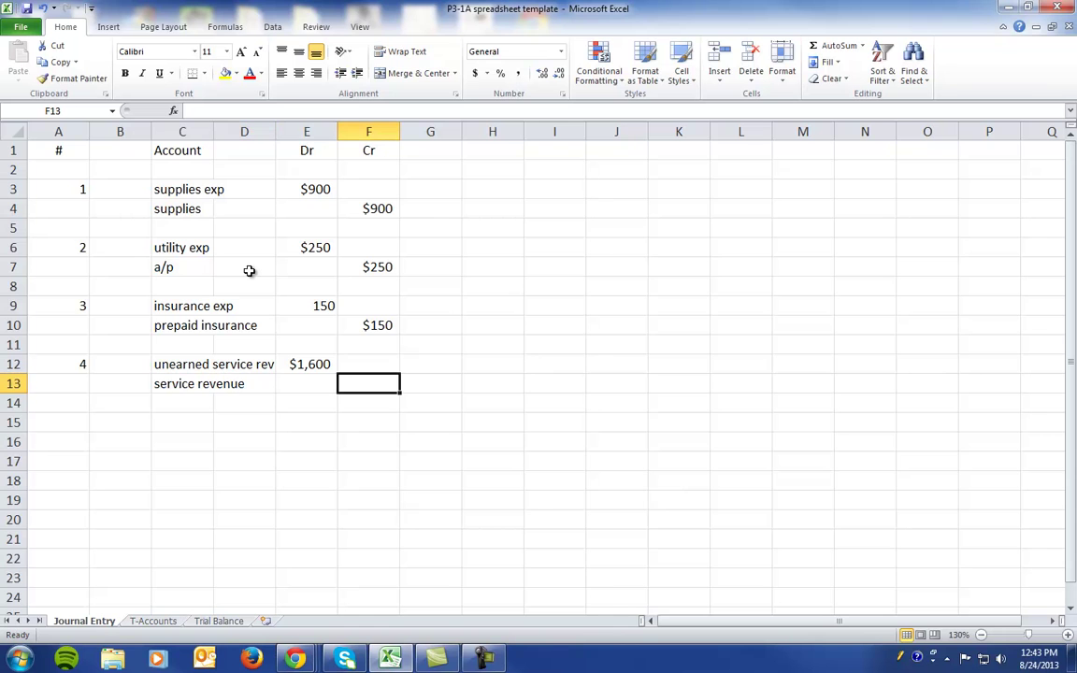
text($1600)
key(Return)
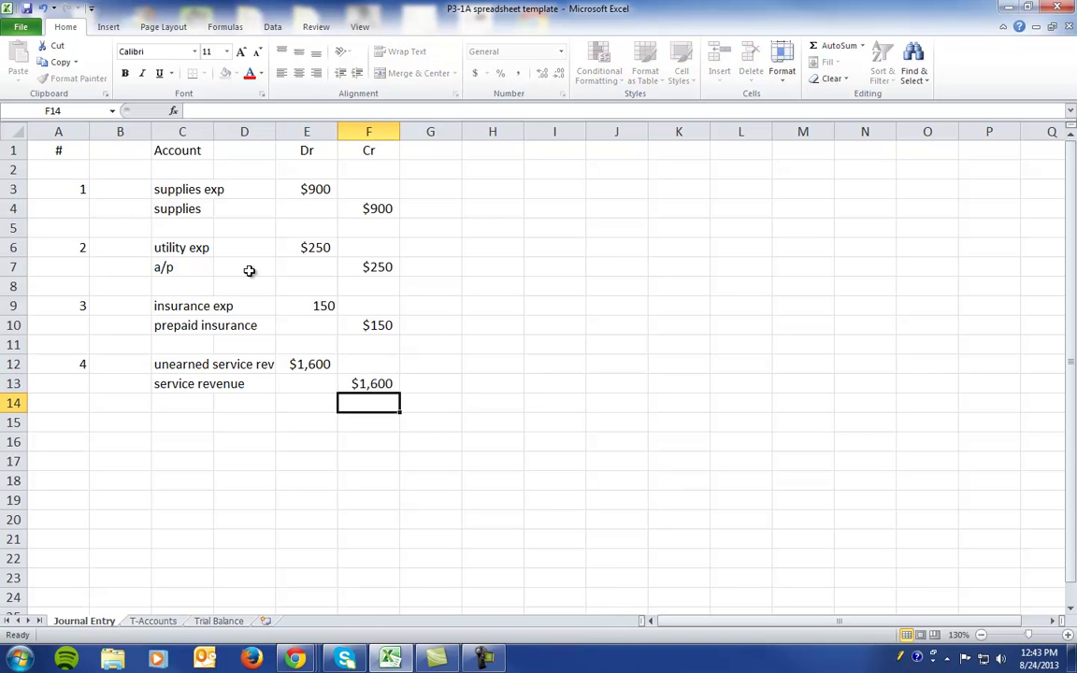
Step: On the T-Accounts sheet, post a 1600 credit to Service Revenue in V7
click(153, 621)
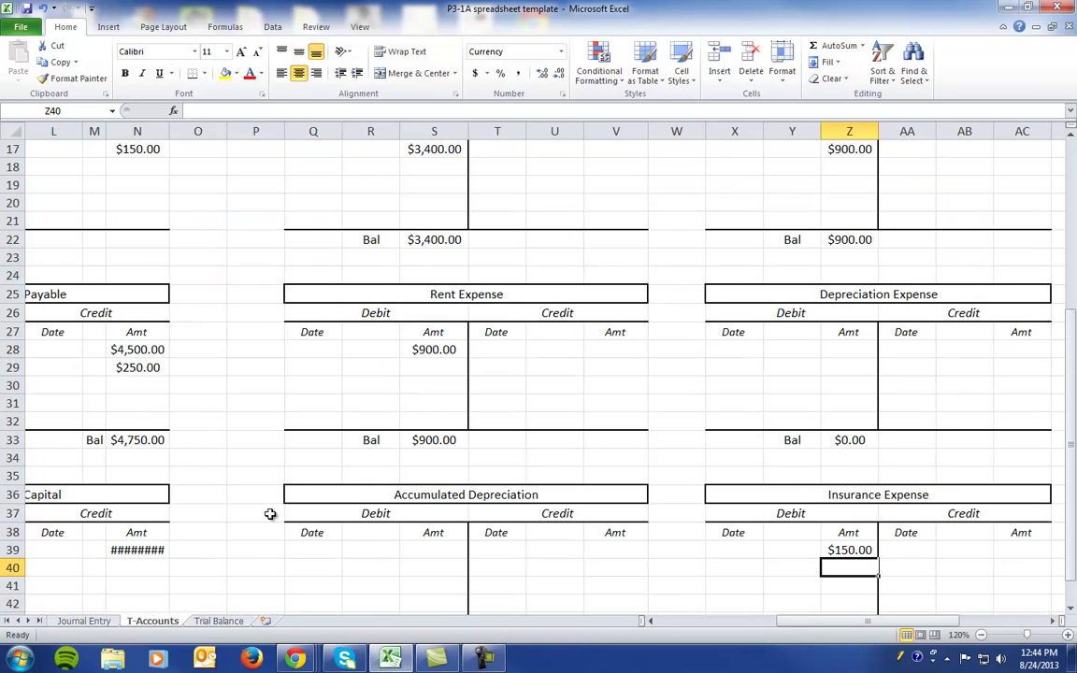
click(386, 472)
scroll(391, 467, up, 4)
scroll(391, 467, up, 2)
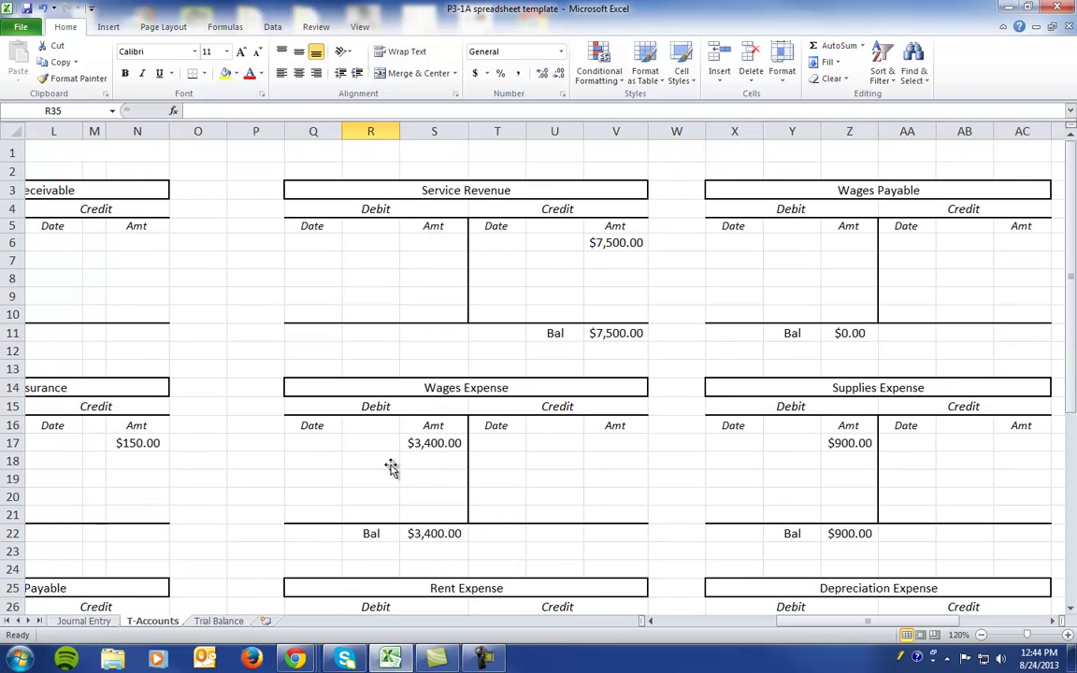
click(606, 259)
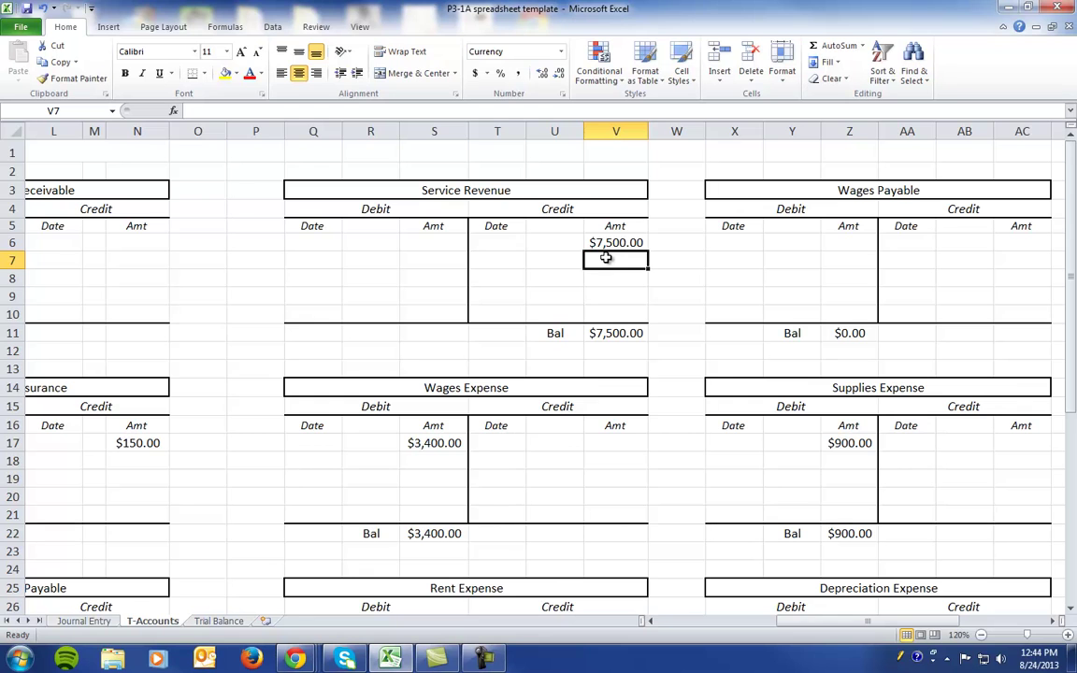
text(1600)
key(Return)
Step: Look through the T-accounts on the T-Accounts sheet for the unearned service revenue account
key(Up)
key(Up)
key(Up)
key(Up)
key(Up)
key(Up)
key(Up)
key(Left)
key(Left)
key(Left)
key(Left)
key(Left)
key(Left)
key(Left)
key(Left)
key(Left)
key(Left)
key(Left)
key(Left)
key(Left)
key(Left)
key(Left)
key(Left)
key(Left)
key(Left)
key(Left)
key(Left)
key(Right)
key(Right)
key(Right)
key(Right)
key(Right)
key(Right)
key(Right)
key(Right)
key(Right)
key(Right)
key(Right)
key(Right)
key(Right)
key(Right)
key(Right)
key(Right)
key(Right)
key(Right)
key(Right)
key(Right)
key(Down)
key(Down)
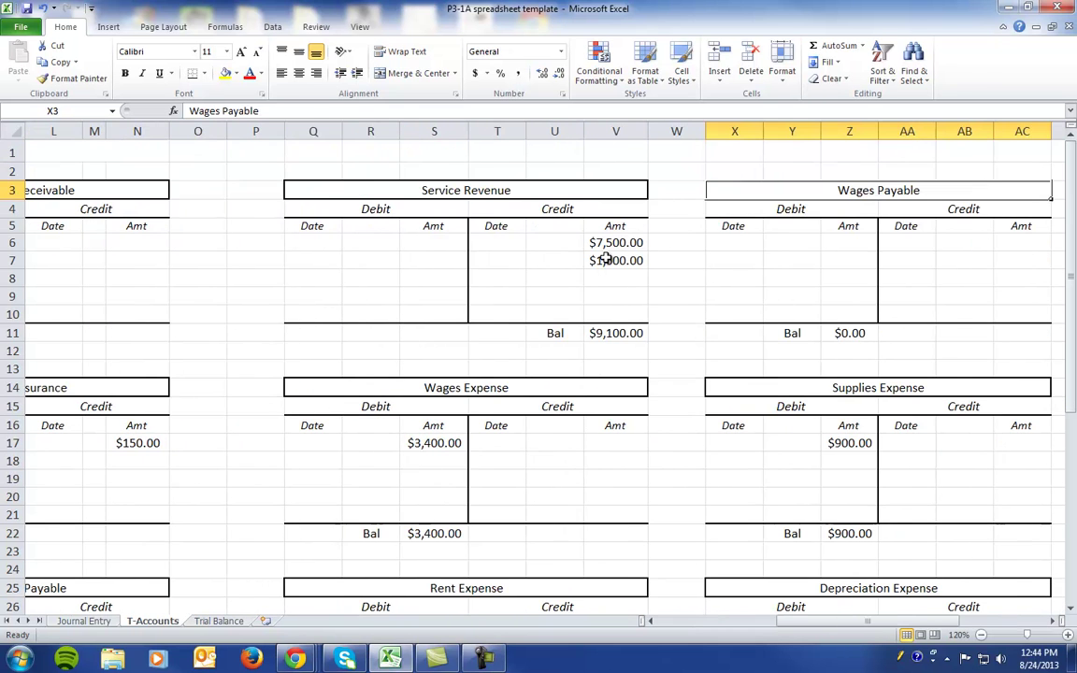
key(Down)
key(Down)
key(Down)
key(Down)
key(Down)
key(Down)
key(Down)
key(Down)
key(Down)
key(Down)
key(Down)
key(Down)
key(Down)
key(Down)
key(Down)
key(Down)
key(Down)
key(Down)
key(Down)
key(Down)
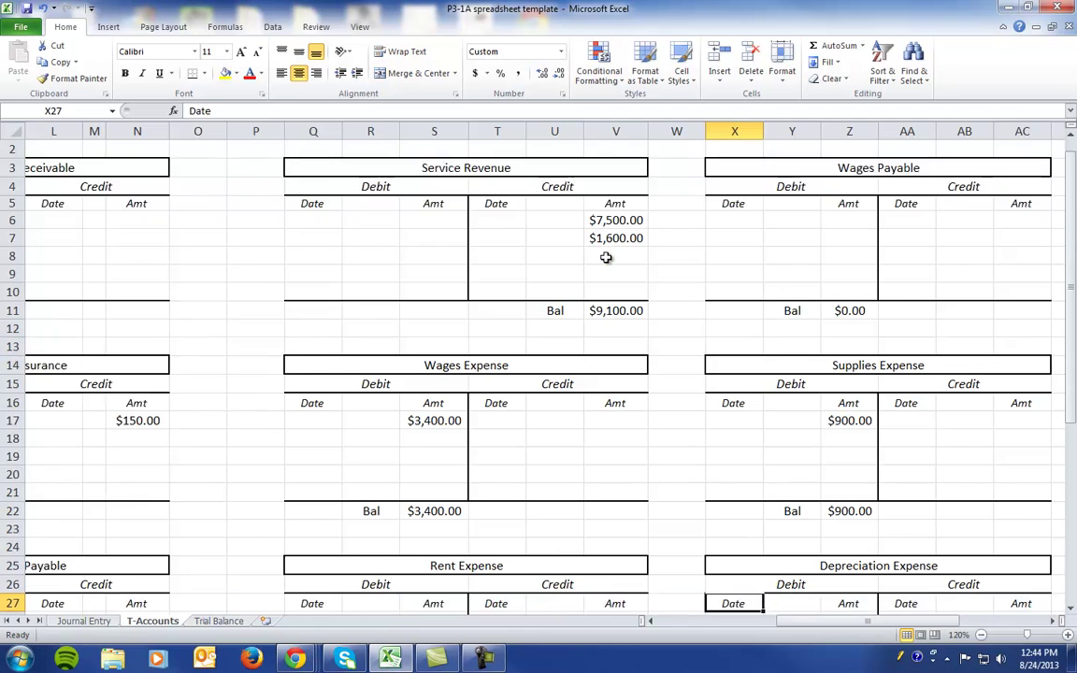
key(Down)
key(Down)
key(Down)
key(Down)
key(Down)
key(Down)
key(Down)
key(Down)
key(Down)
key(Down)
key(Down)
key(Down)
key(Left)
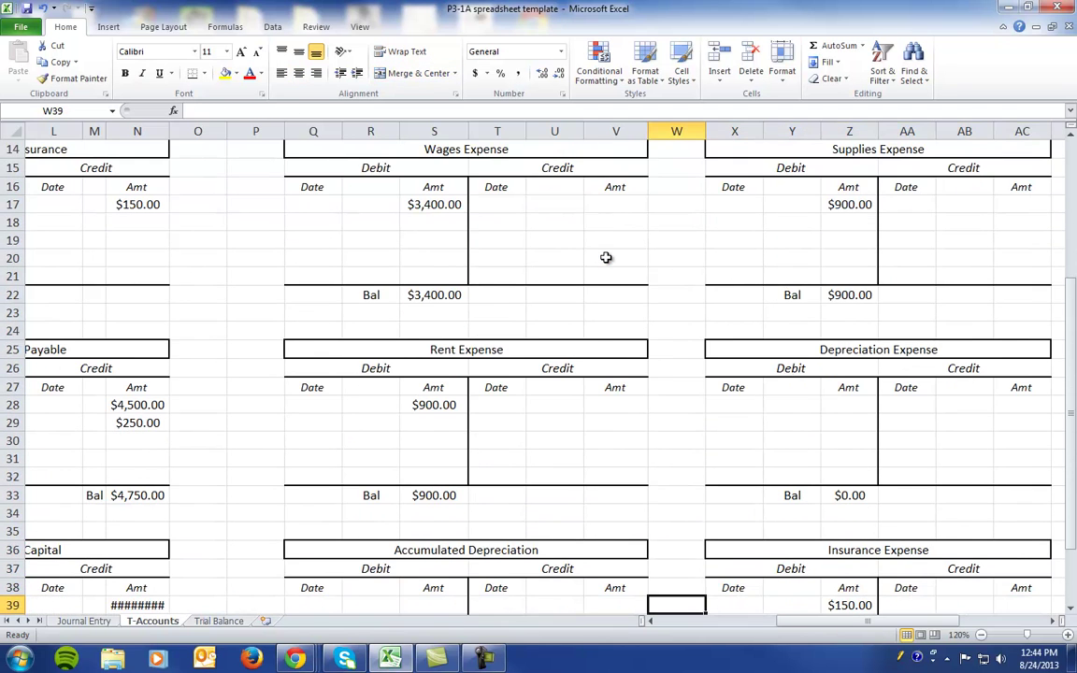
Step: Locate the Unearned Service Revenue T-account on the T-Accounts sheet
key(Down)
key(Down)
key(Down)
key(Down)
key(Down)
key(Down)
key(Down)
key(Down)
key(Down)
key(Down)
key(Down)
key(Down)
key(Down)
key(Down)
key(Up)
key(Up)
key(Up)
key(Up)
key(Up)
key(Up)
key(Up)
key(Up)
key(Up)
key(Up)
key(Up)
key(Up)
key(Up)
key(Up)
key(Up)
key(Up)
key(Up)
key(Up)
key(Up)
key(Up)
key(Right)
key(Right)
key(Right)
key(Right)
key(Right)
key(Right)
key(Right)
key(Right)
key(Right)
key(Right)
key(Right)
key(Right)
key(Right)
key(Left)
key(Left)
key(Left)
key(Left)
key(Left)
key(Left)
key(Left)
key(Left)
key(Left)
key(Left)
key(Left)
key(Left)
key(Left)
key(Left)
key(Left)
key(Left)
key(Left)
key(Left)
key(Left)
key(Left)
key(Down)
key(Down)
key(Down)
key(Down)
key(Down)
key(Down)
key(Down)
key(Down)
key(Down)
key(Down)
key(Down)
key(Down)
key(Down)
key(Down)
key(Down)
key(Down)
key(Down)
key(Down)
key(Down)
key(Down)
key(Down)
key(Down)
key(Down)
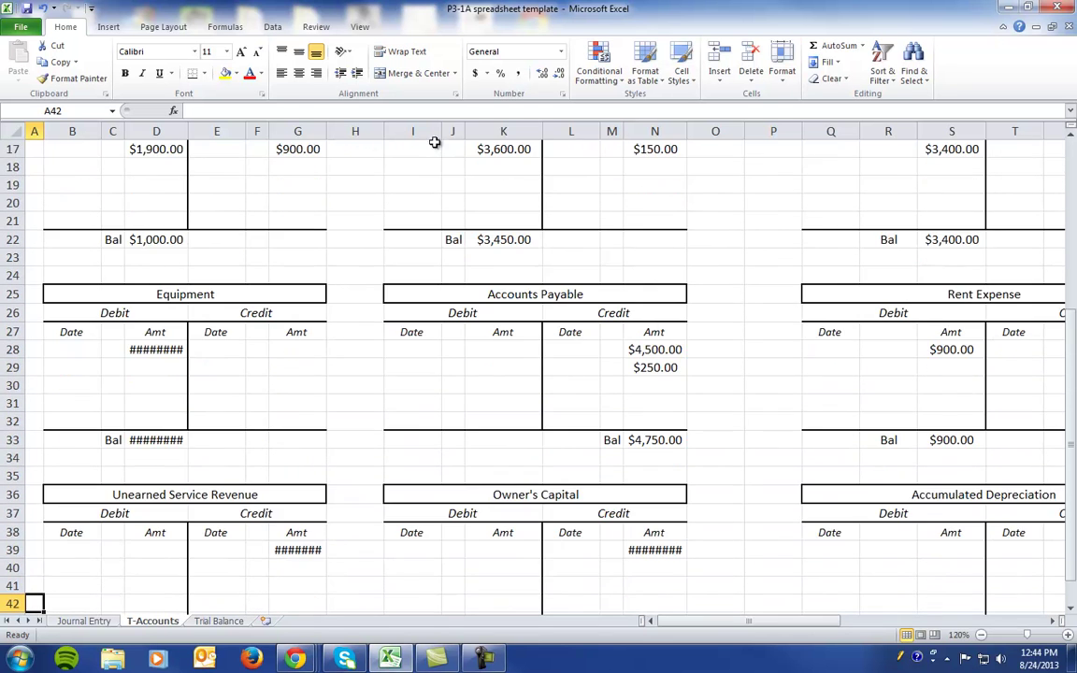
Step: Widen column G slightly and post a 1600 debit to Unearned Service Revenue in D39
drag(326, 132, 336, 132)
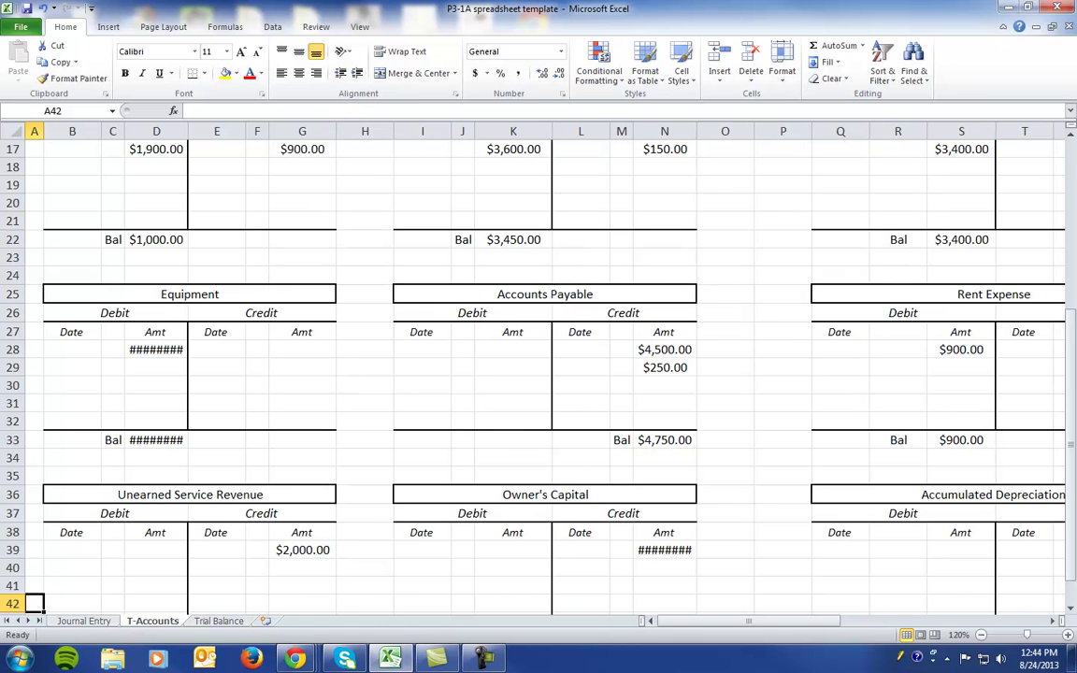
click(164, 550)
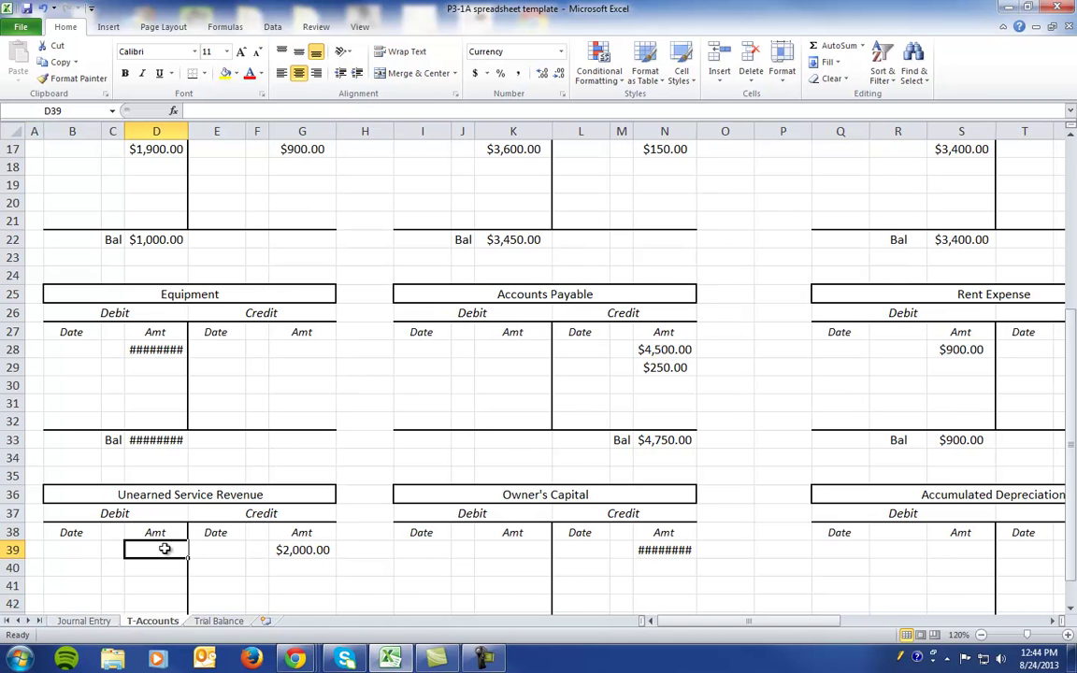
text(1600)
key(Return)
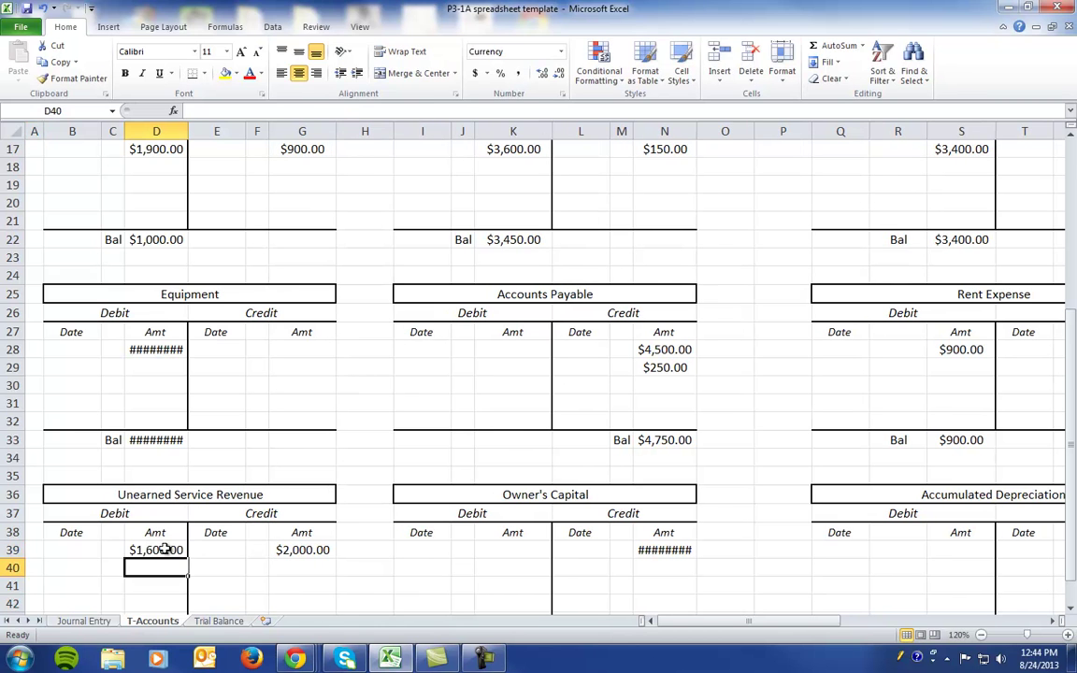
Step: On the Trial Balance sheet, enter adjustments of 1600 debit for Unearned Serv Rev in F10 and $1600 credit for Service Revenue in G12
click(218, 621)
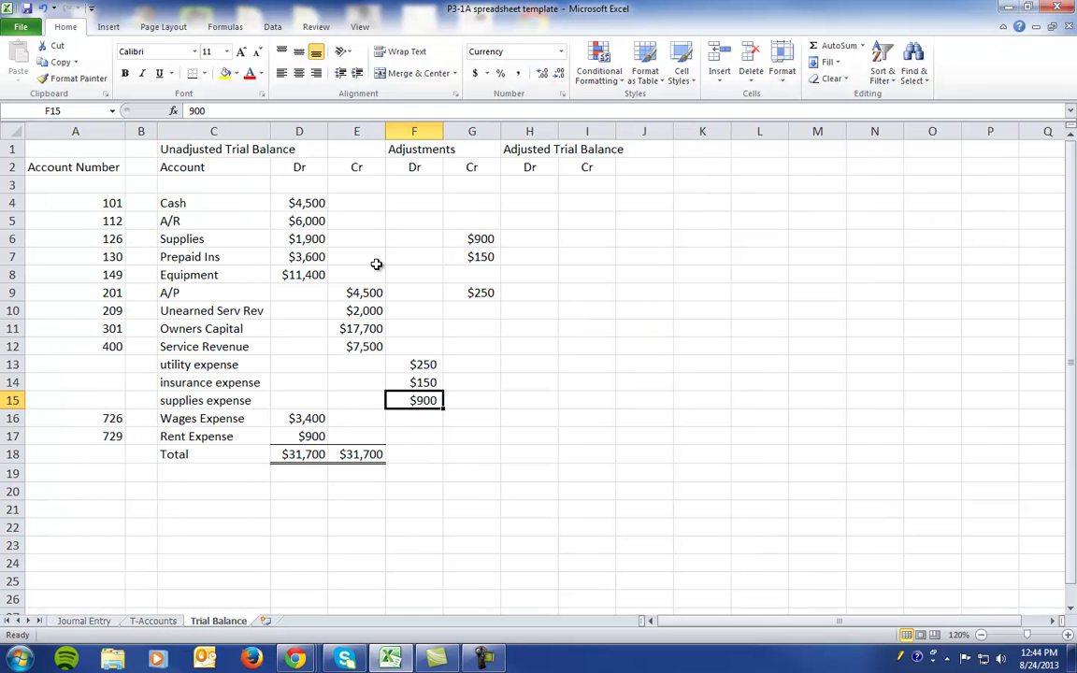
click(418, 312)
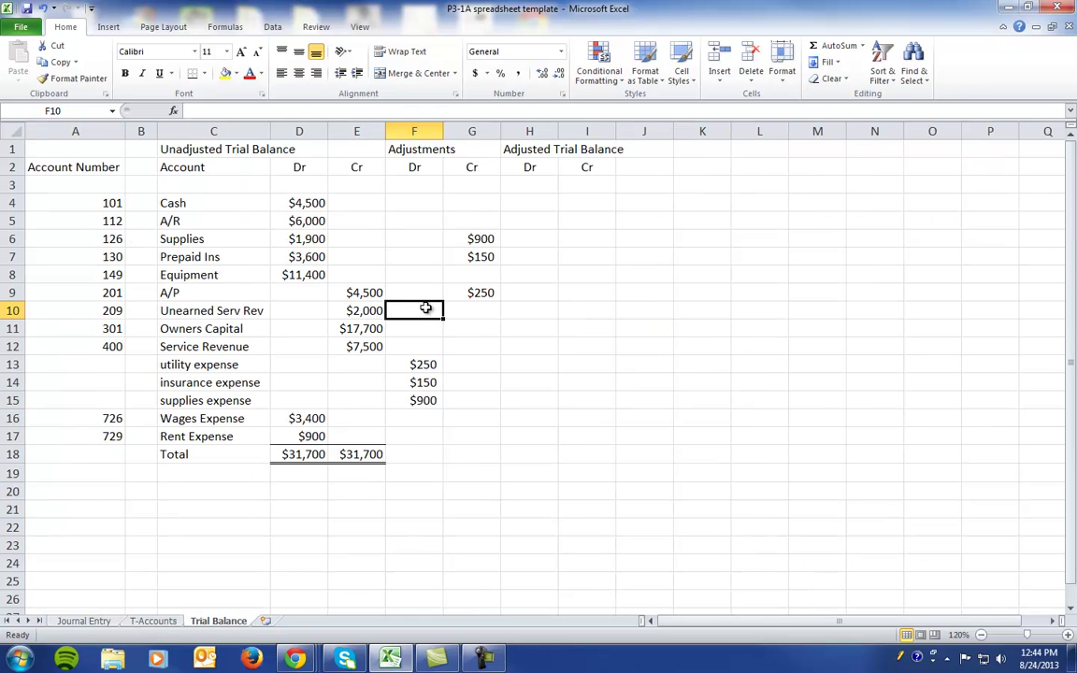
text(1600)
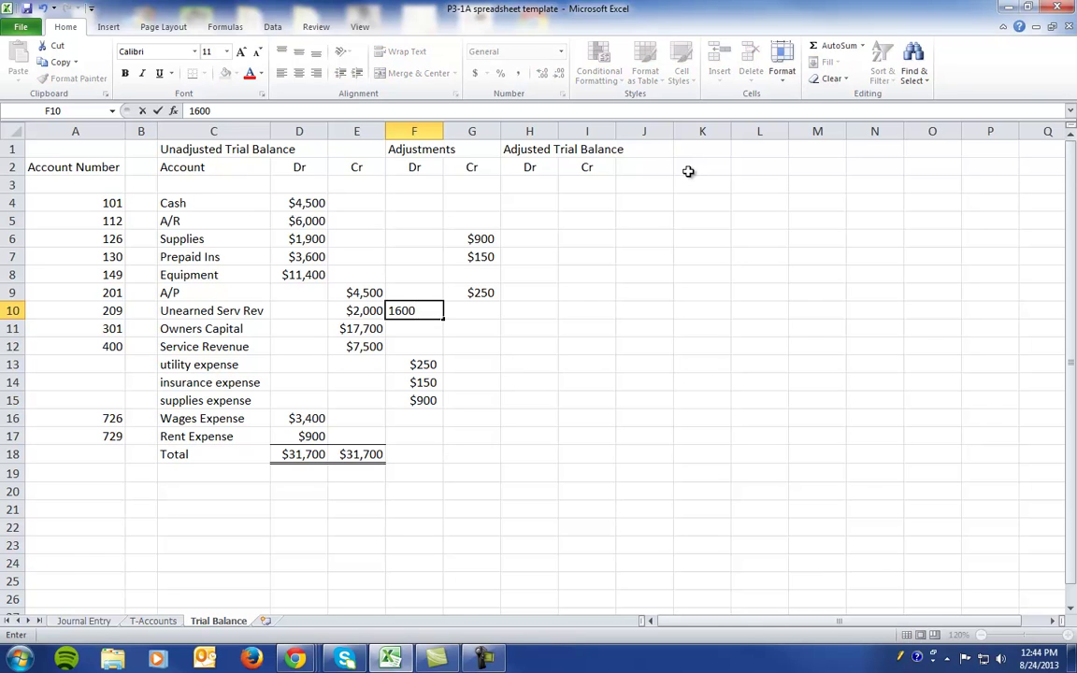
key(Return)
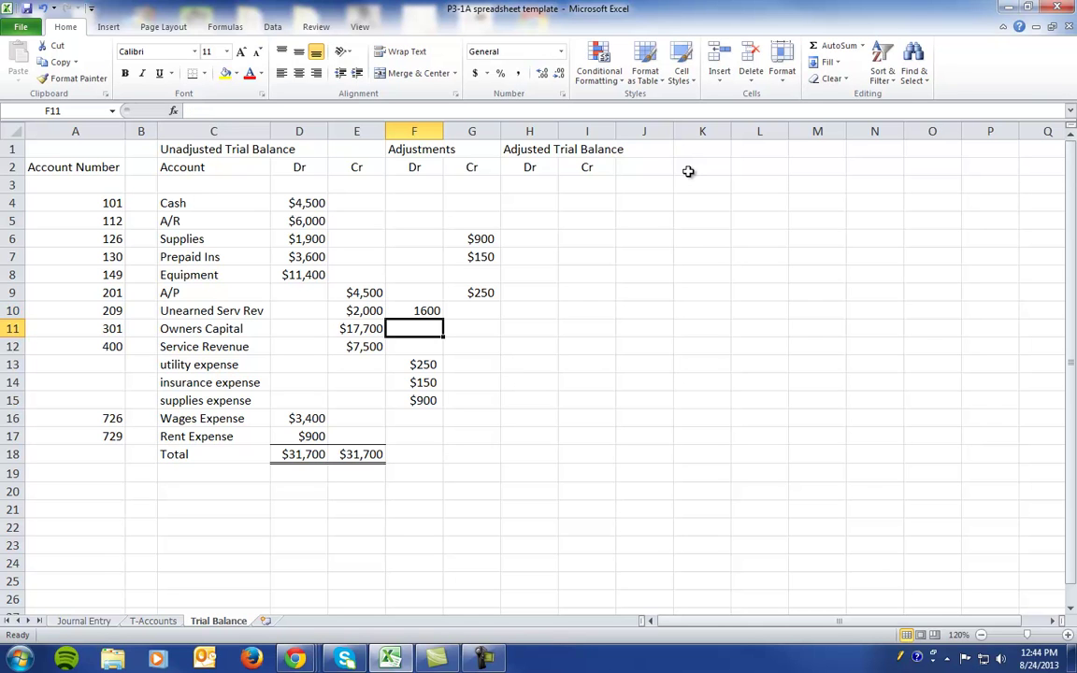
click(477, 345)
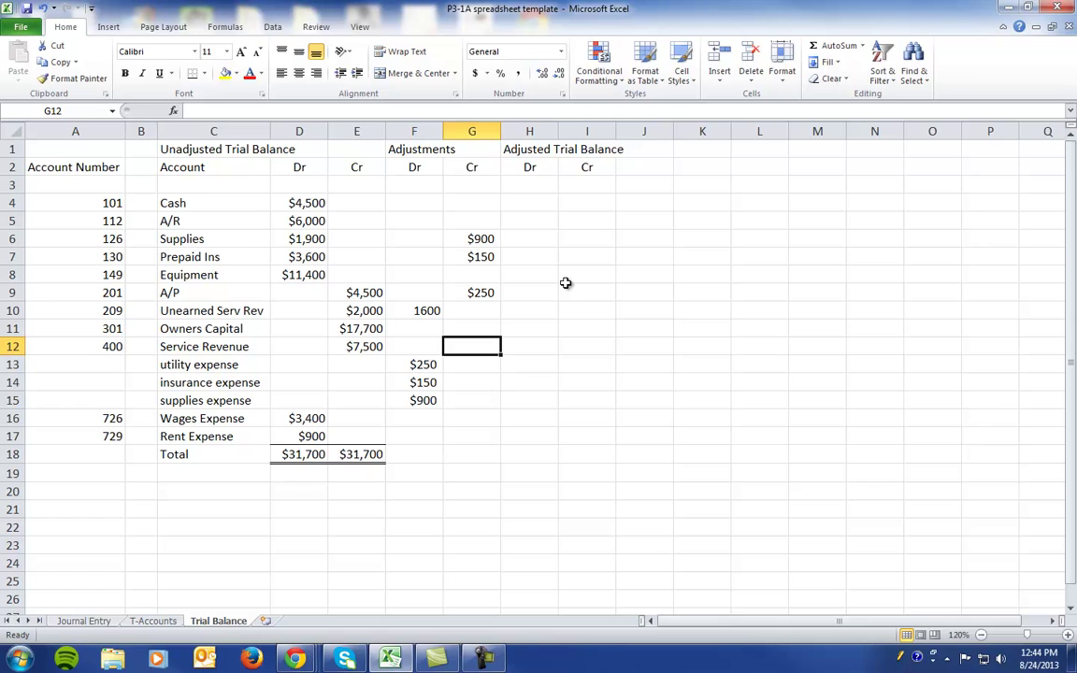
text($1600)
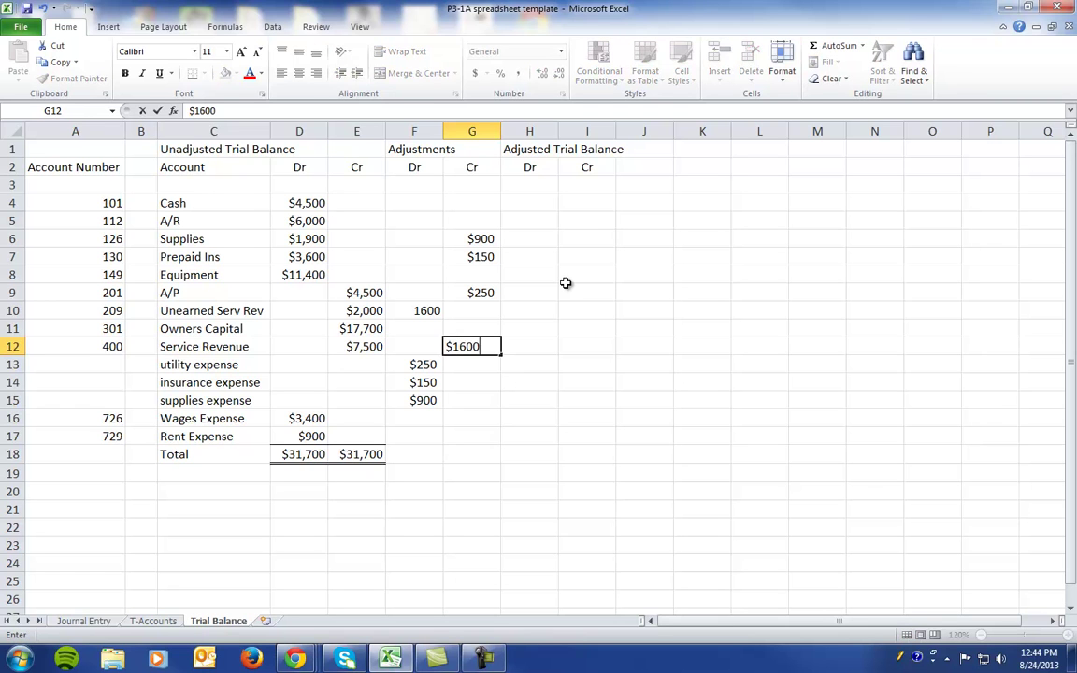
key(Return)
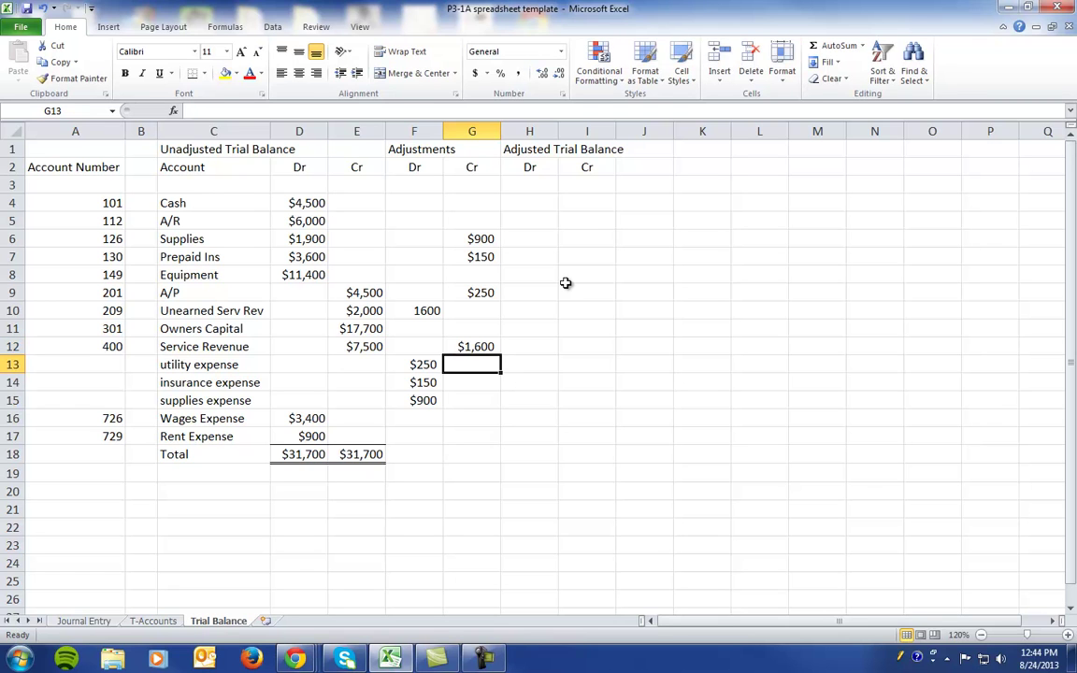
Step: On the Journal Entry sheet, start entry 5 in A15 with wages expense in C15 and wages payable in C16
click(93, 624)
click(75, 424)
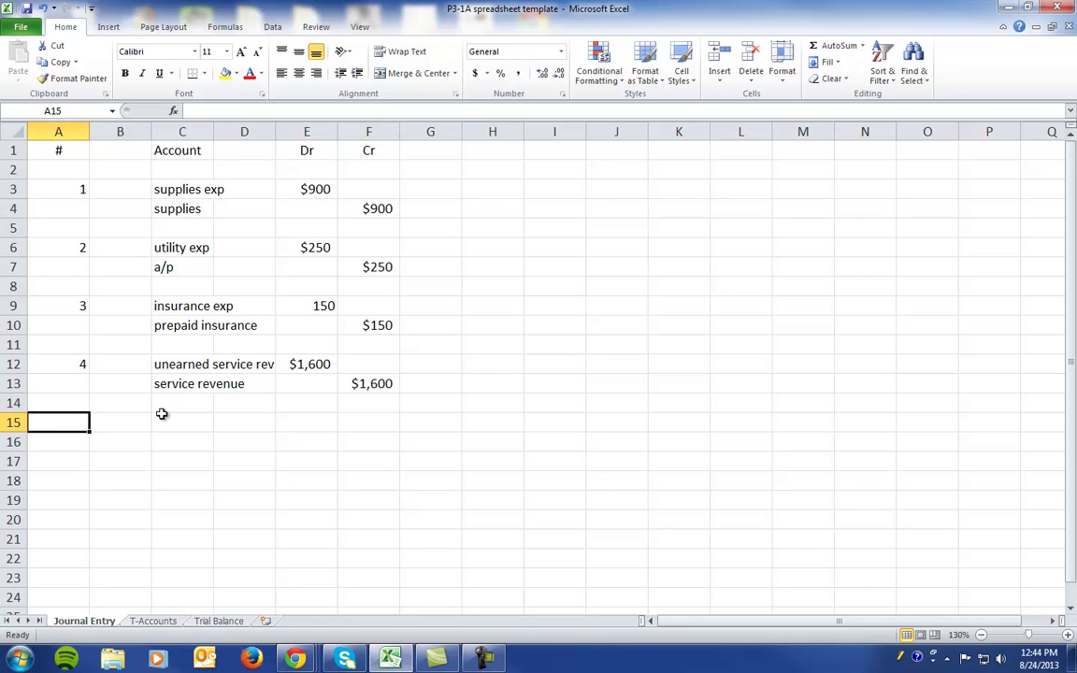
text(5)
key(Tab)
click(162, 417)
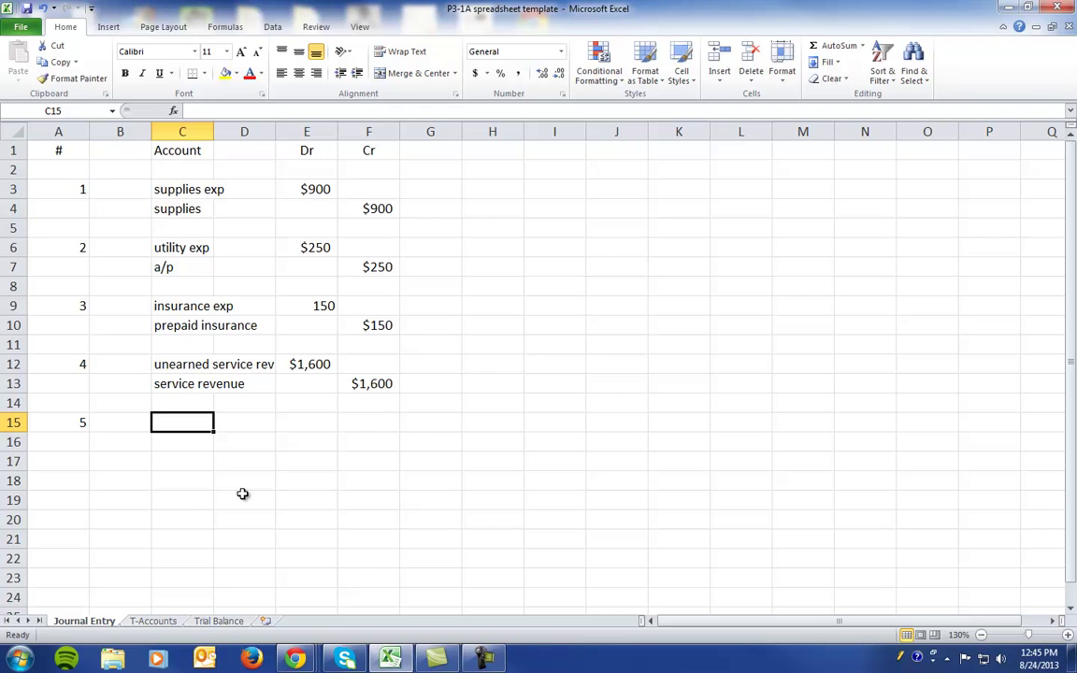
text(wages)
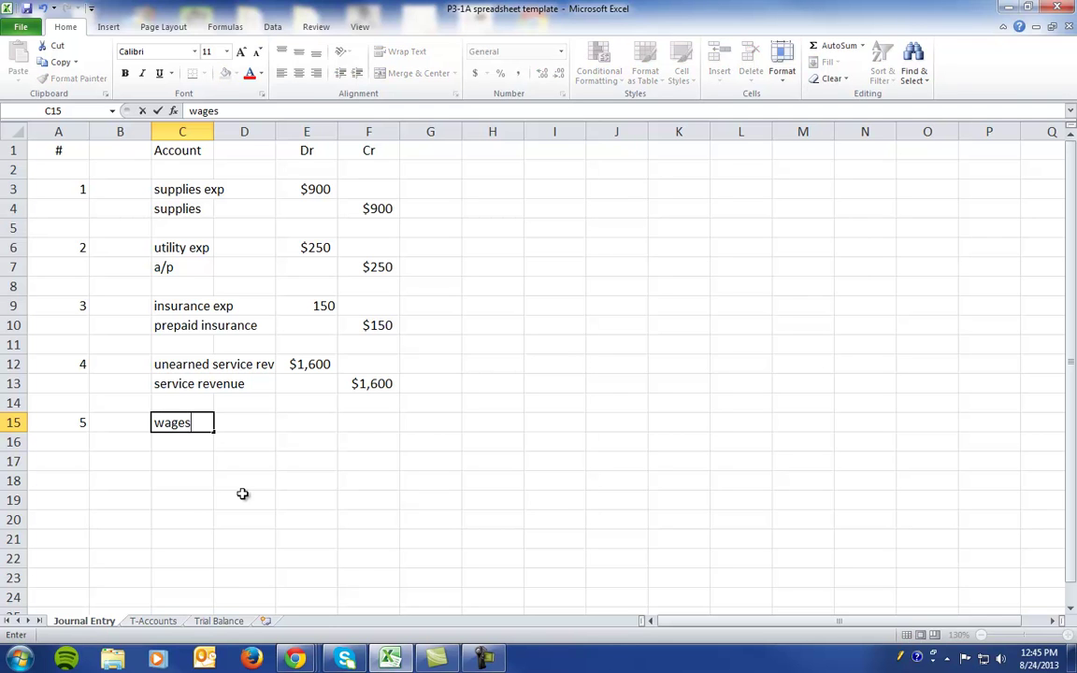
text( expense)
key(Return)
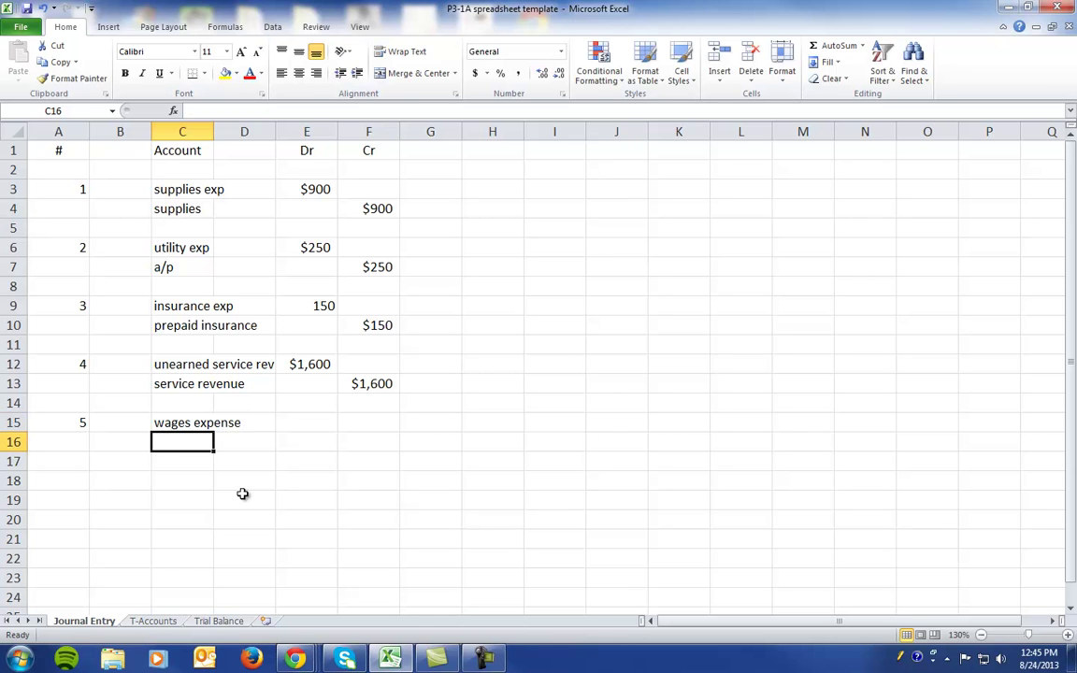
text(wages payable)
key(Return)
Step: Calculate the wages expense debit in E15 with the formula =(2*900)*3/5
key(Right)
key(Right)
key(Up)
key(Up)
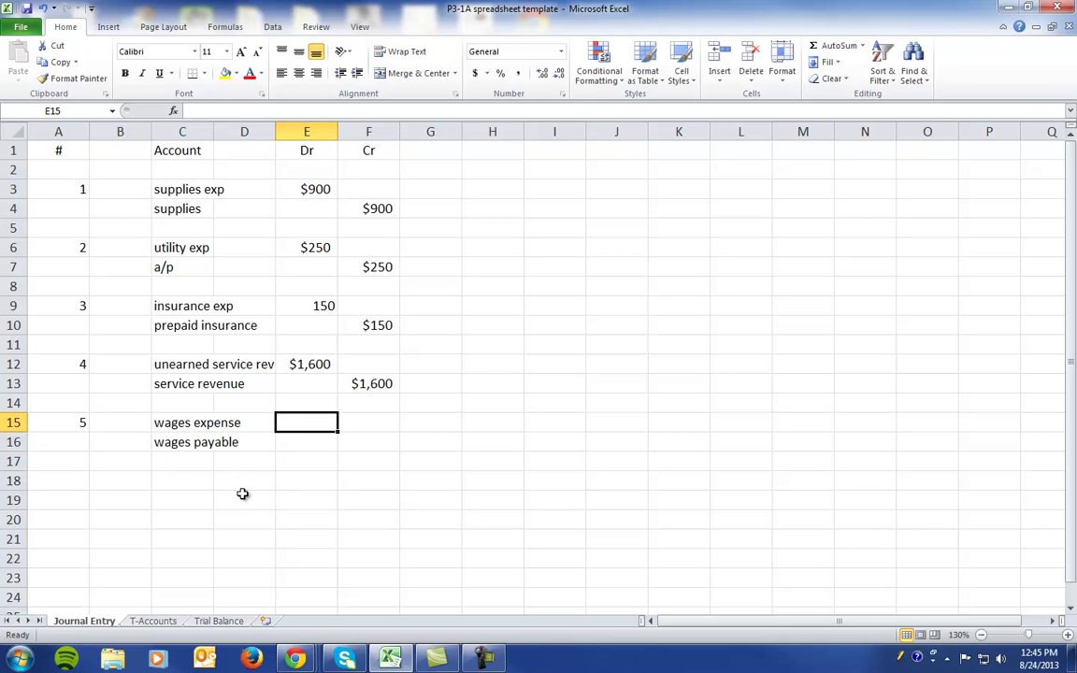
text(=)
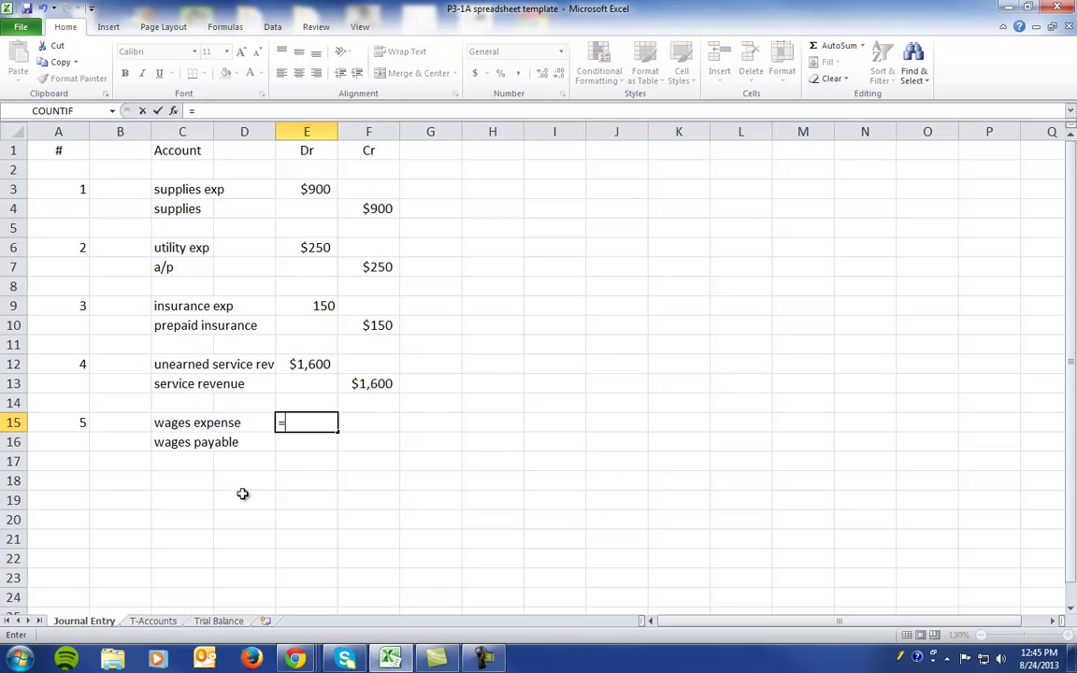
text(2*900)
click(193, 110)
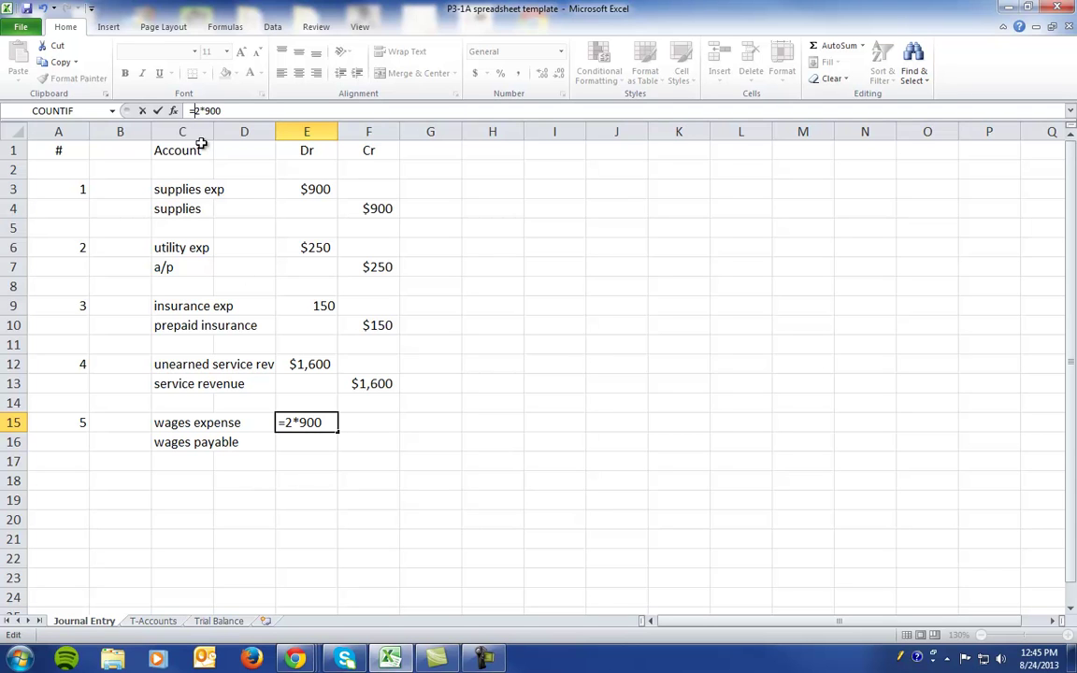
text((2*900)*3/5)
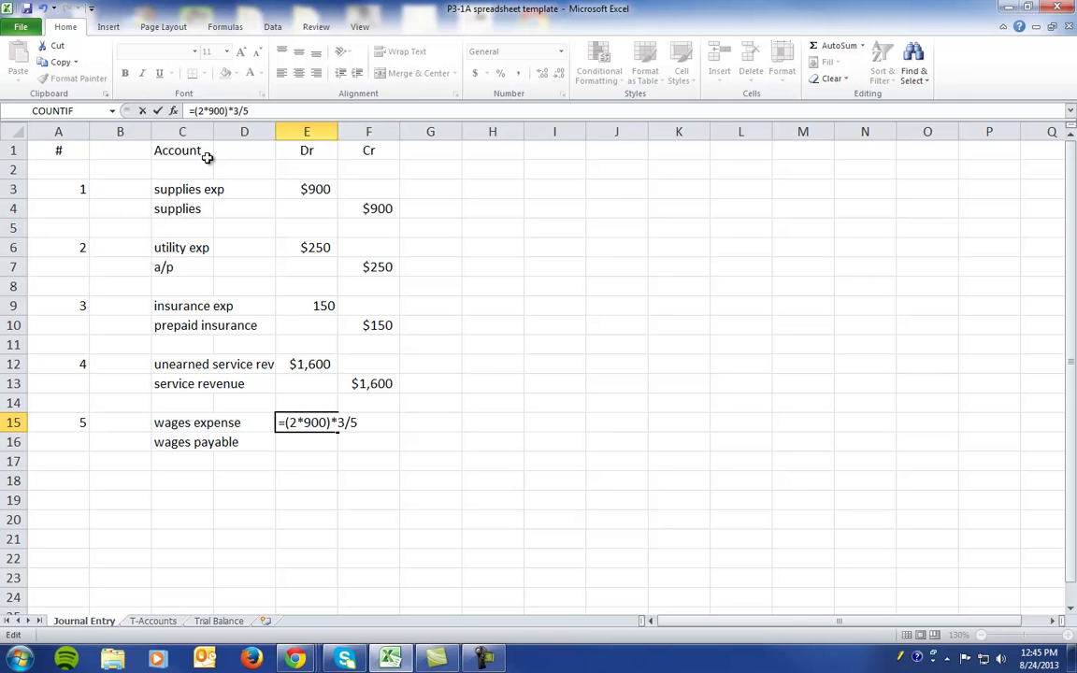
key(Return)
key(Up)
Step: Record a $1080 credit for wages payable in F16
key(Down)
key(Right)
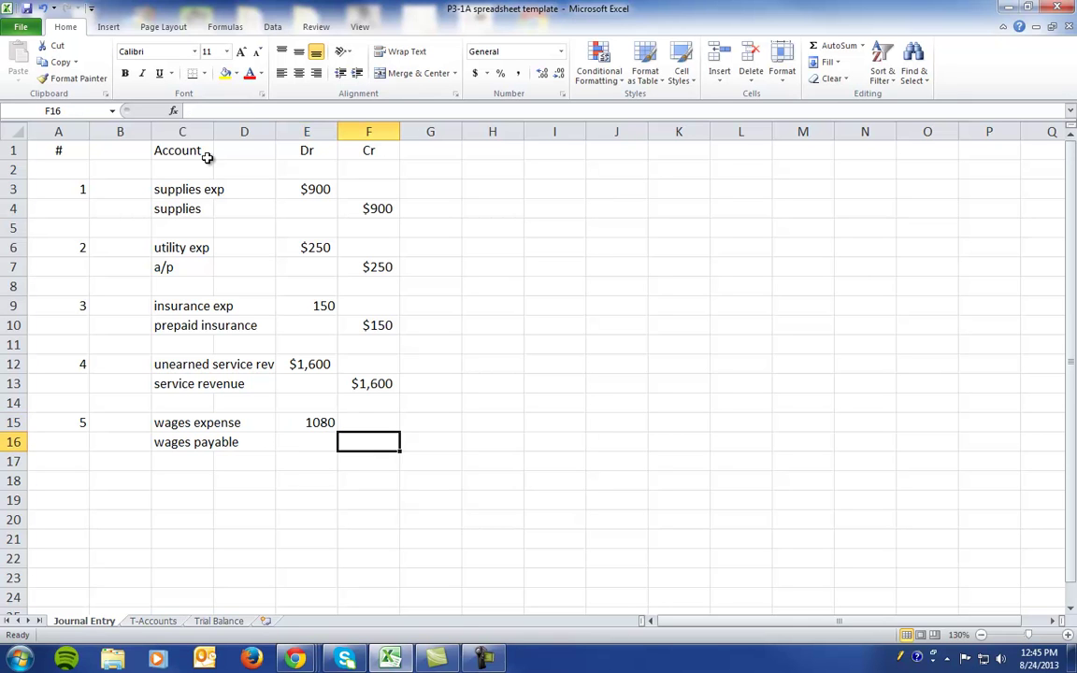
text($1080)
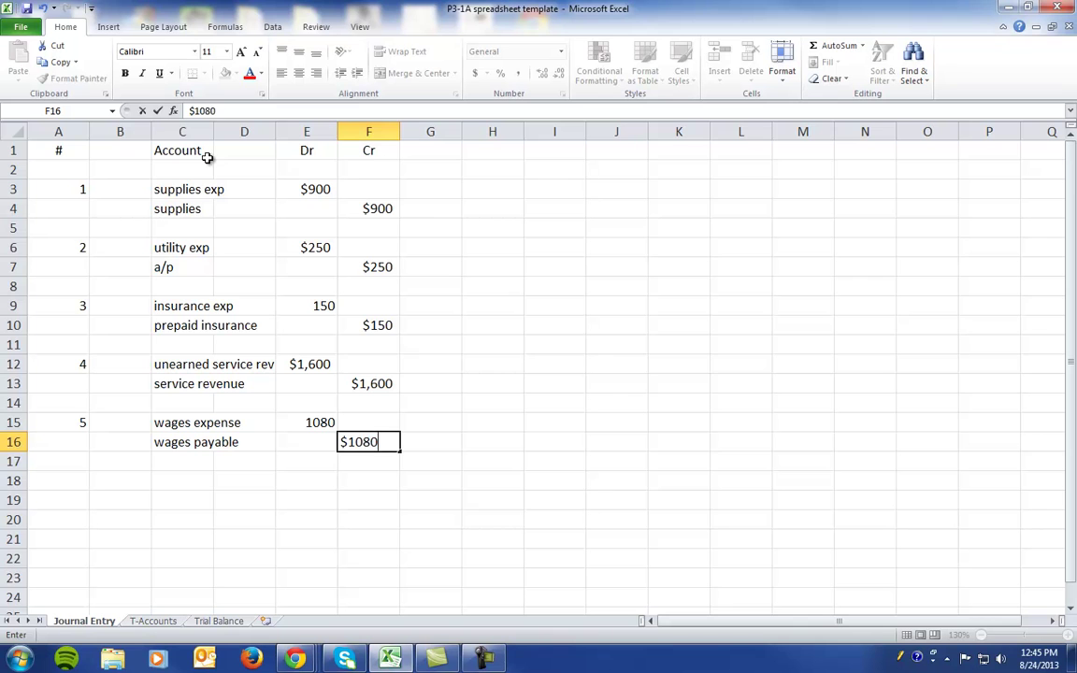
key(Return)
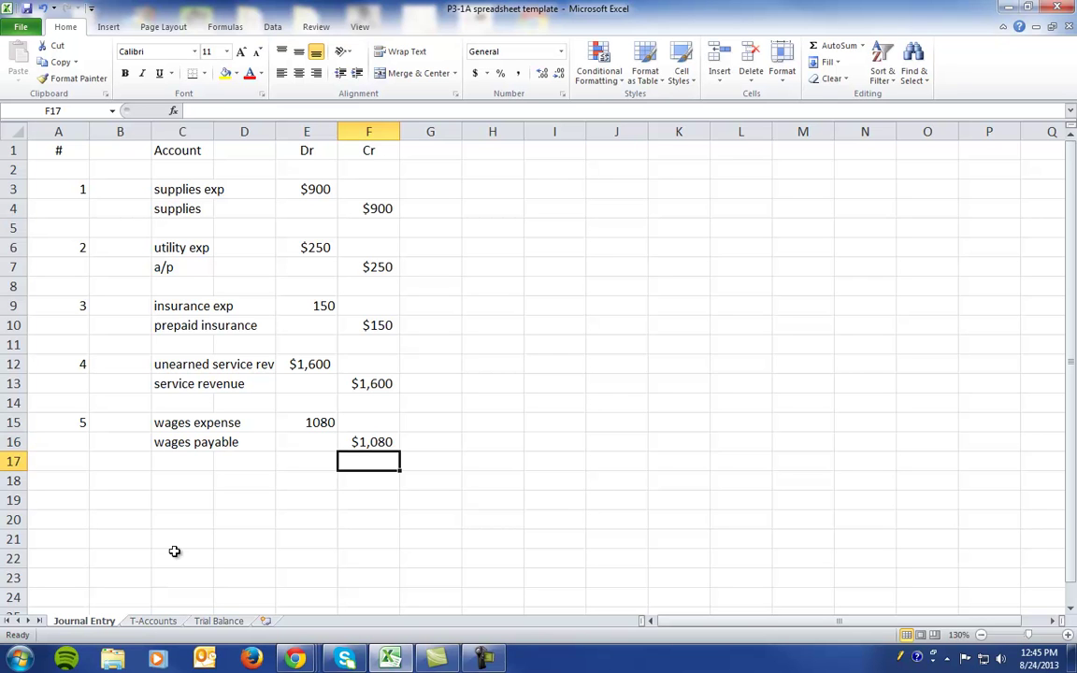
Step: On the T-Accounts sheet, post a $1080 debit to Wages Expense in S18
click(152, 621)
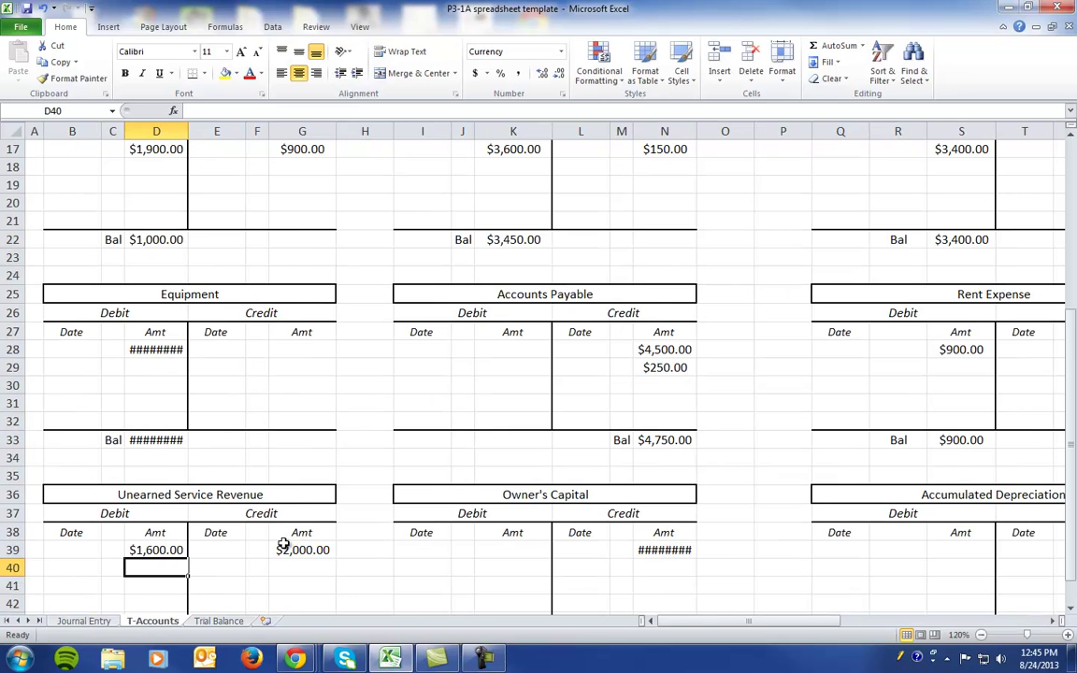
scroll(350, 564, up, 5)
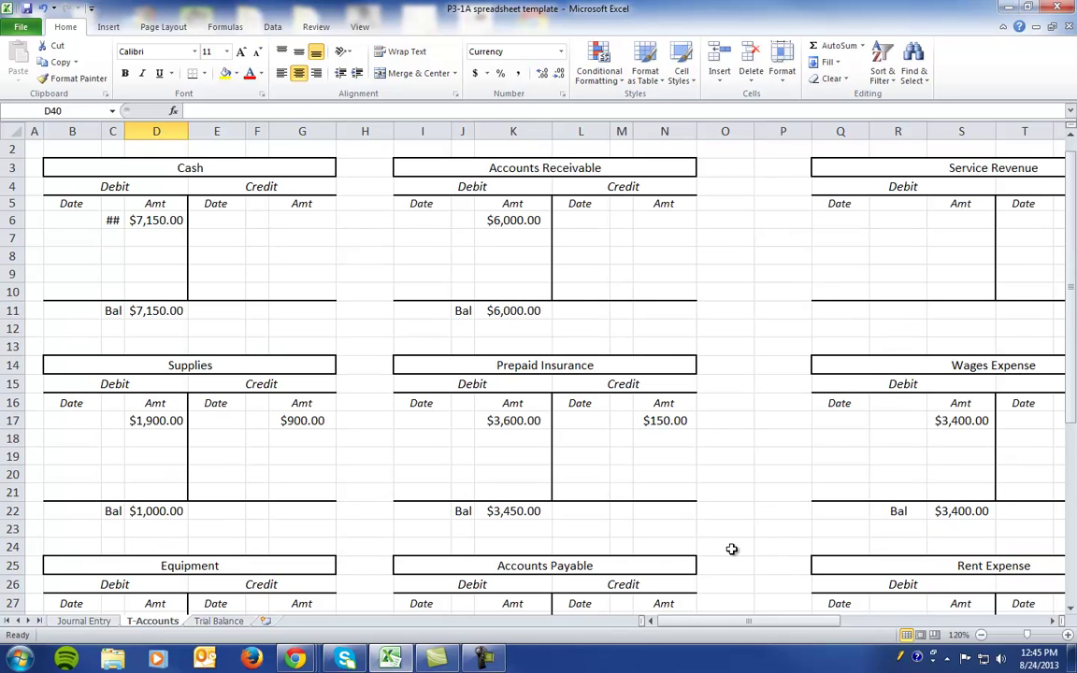
click(946, 438)
text($1080)
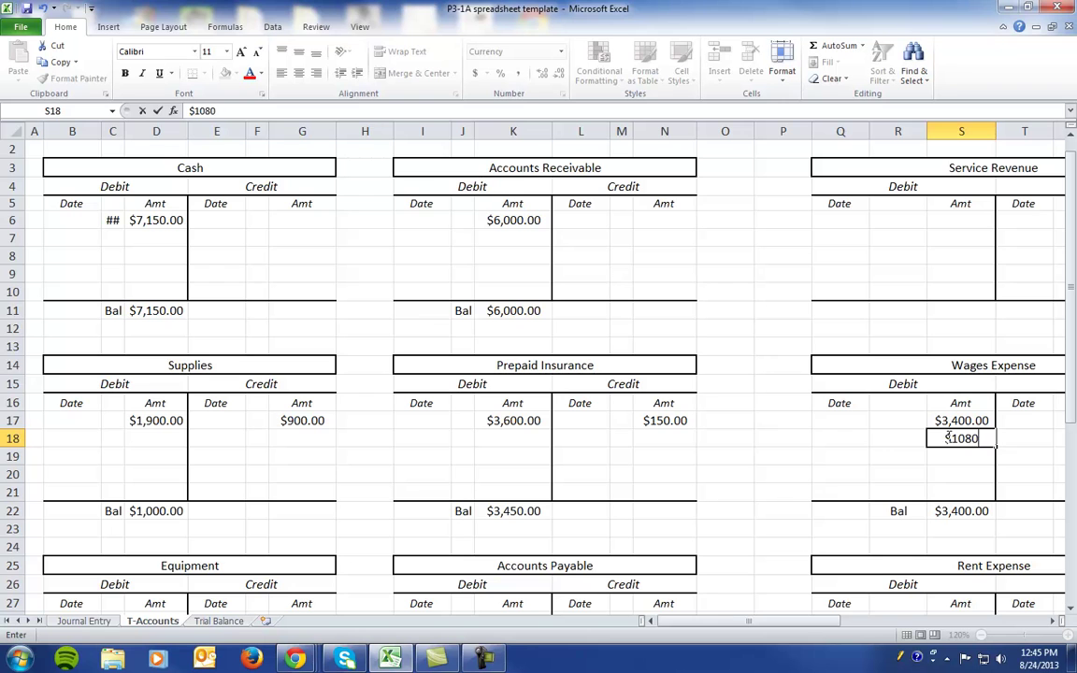
key(Return)
Step: Post a $1080 credit to the Wages Payable T-account in AC6 and slightly widen column AC
key(Up)
key(Up)
key(Up)
key(Up)
key(Up)
key(Up)
key(Up)
key(Up)
key(Up)
key(Up)
key(Up)
key(Up)
key(Up)
key(Up)
key(Up)
key(Up)
key(Up)
key(Up)
scroll(948, 437, right, 2)
key(Right)
key(Right)
key(Right)
key(Right)
key(Right)
key(Right)
key(Right)
key(Right)
key(Right)
key(Right)
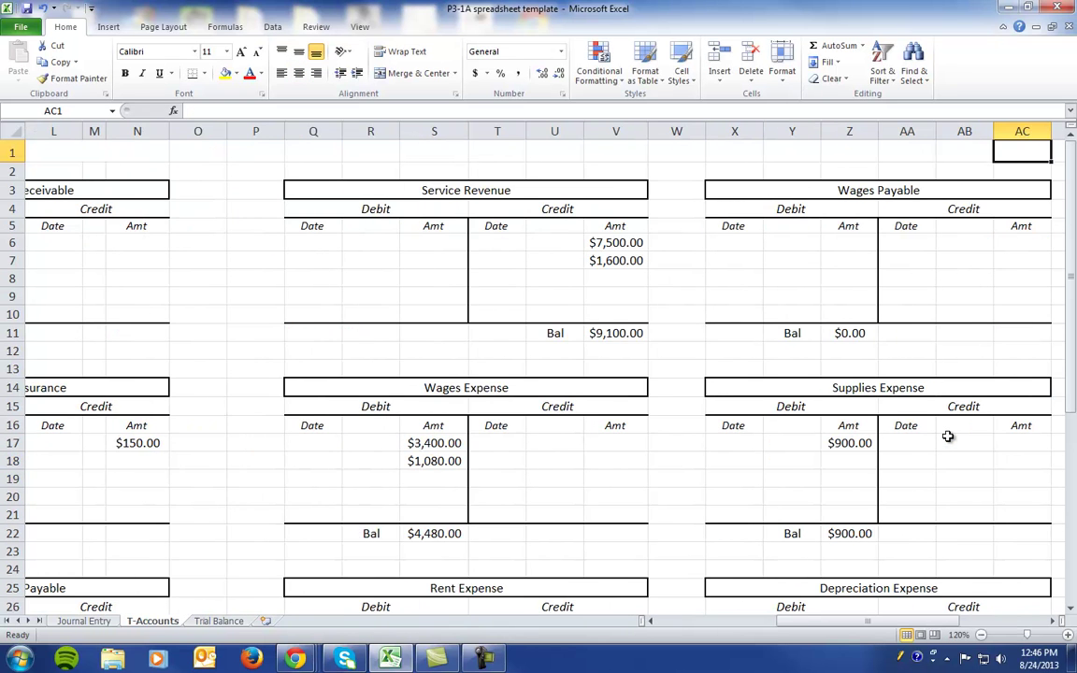
click(1016, 242)
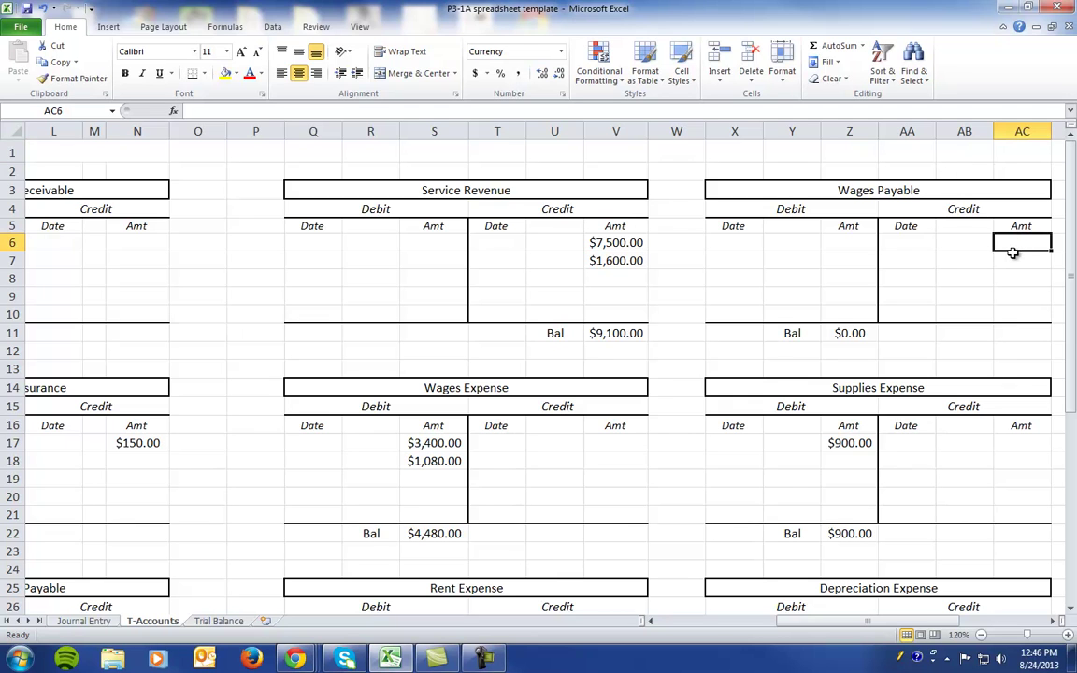
text($1080)
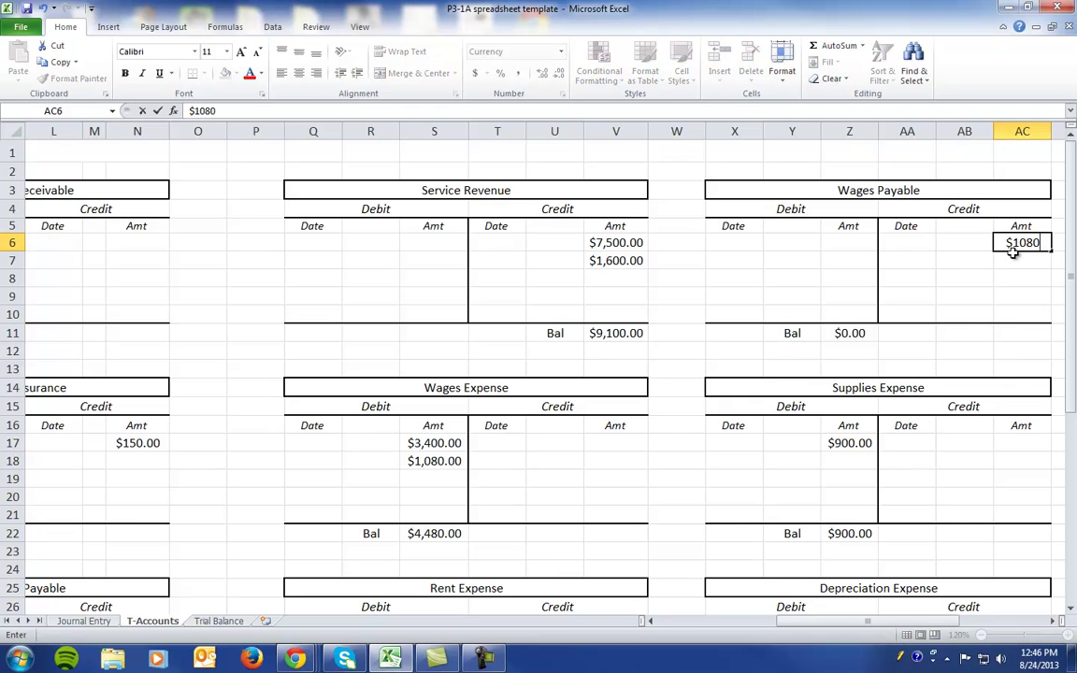
key(Return)
drag(1051, 131, 1059, 132)
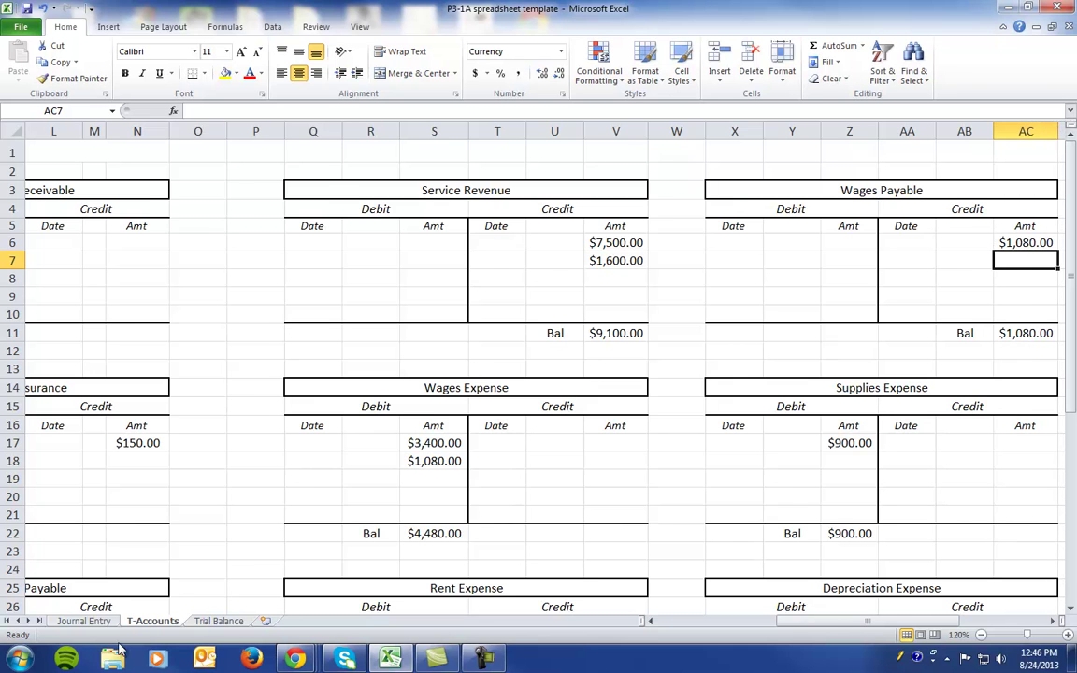
Step: On the Trial Balance sheet, enter a $1080 debit adjustment for Wages Expense in F16
click(214, 621)
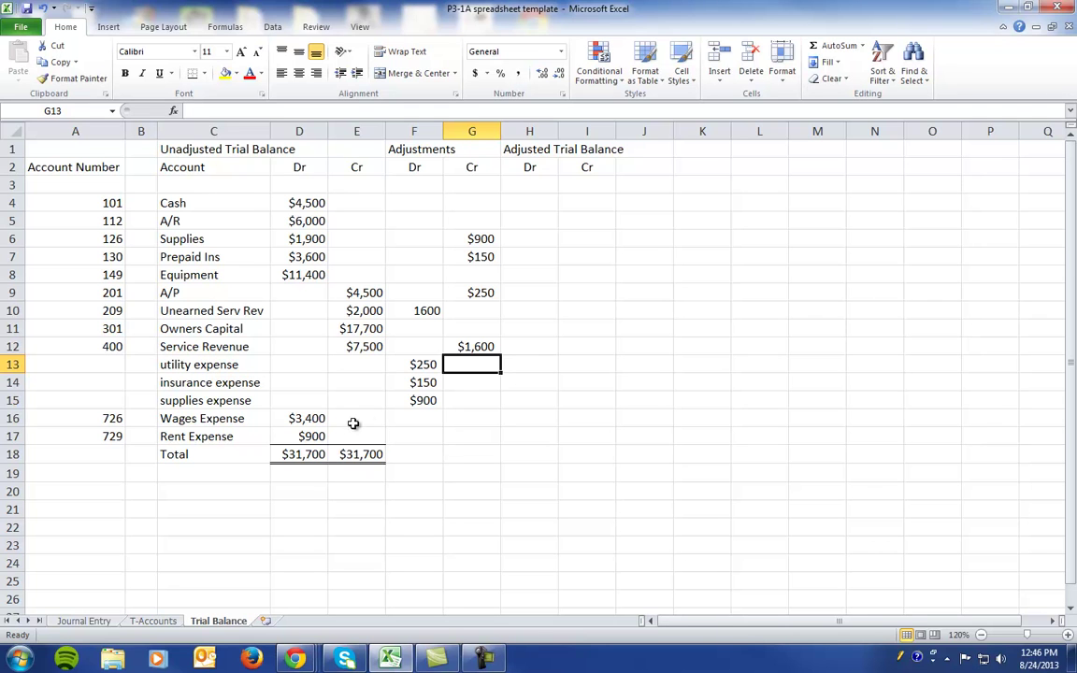
click(408, 420)
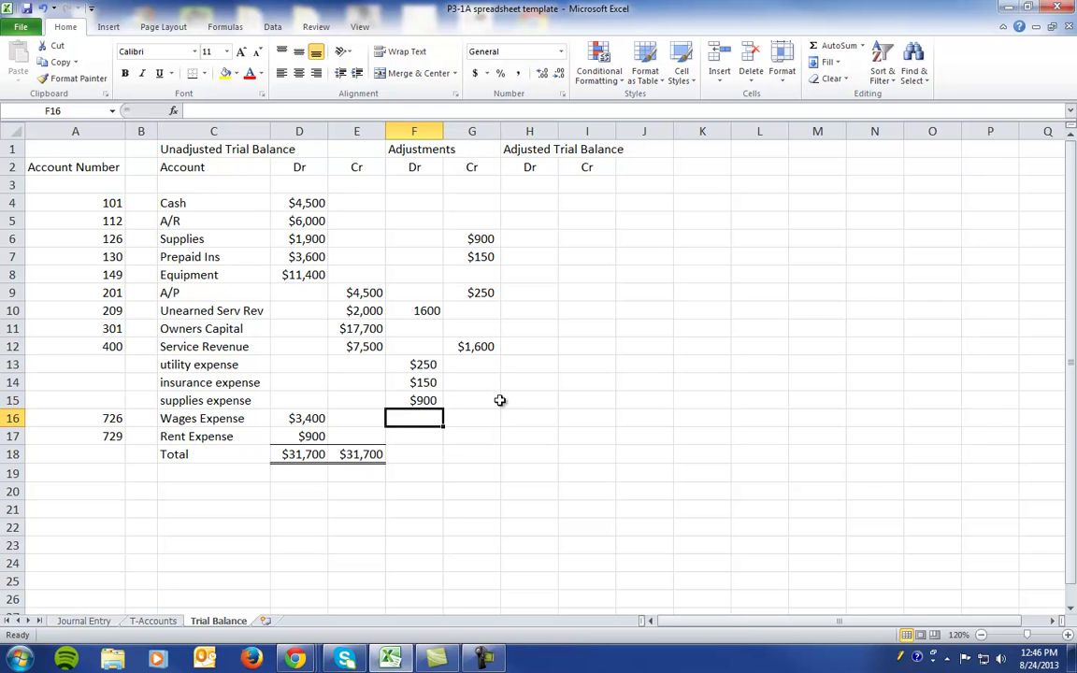
text($1080)
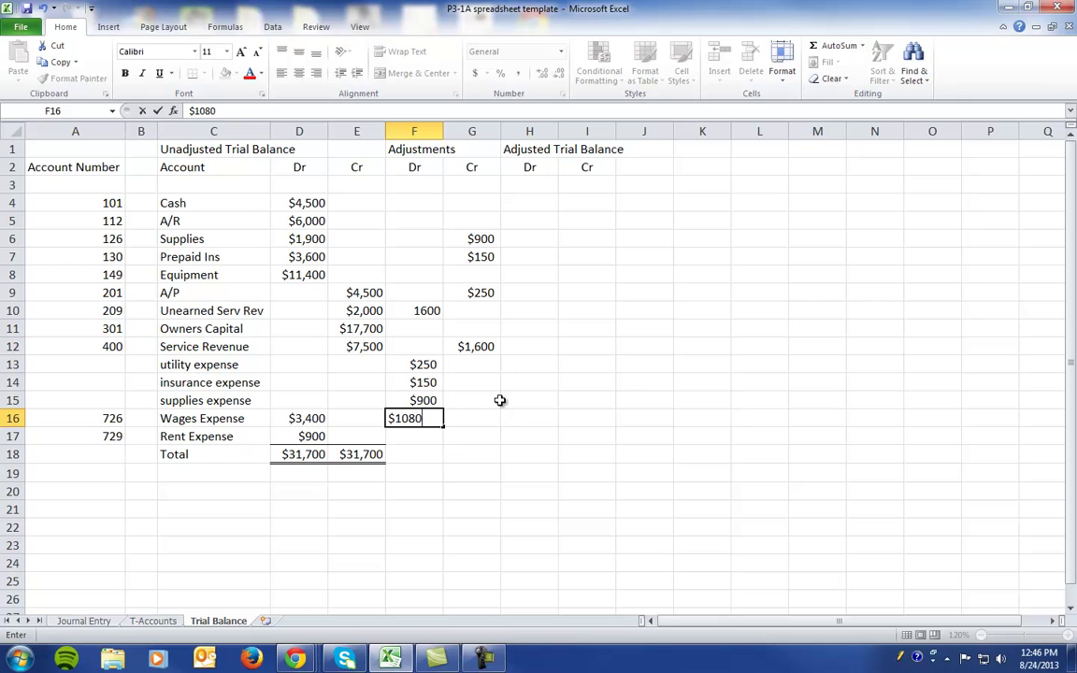
key(Return)
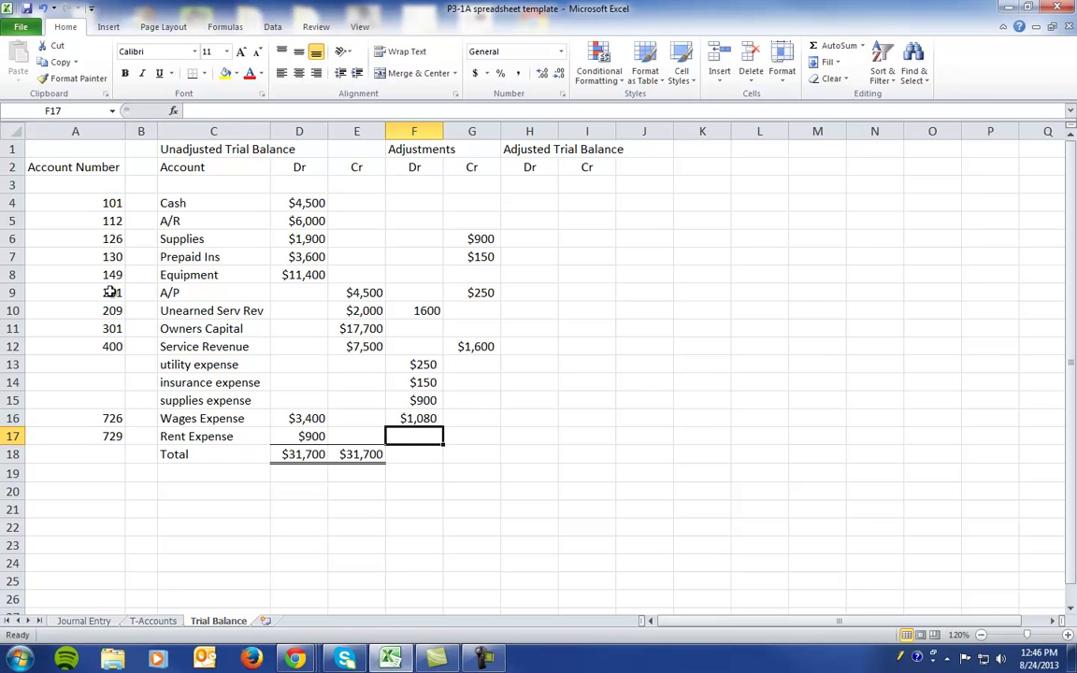
Step: Insert a row above A/P in the trial balance and label its account wages payable in C9
click(13, 293)
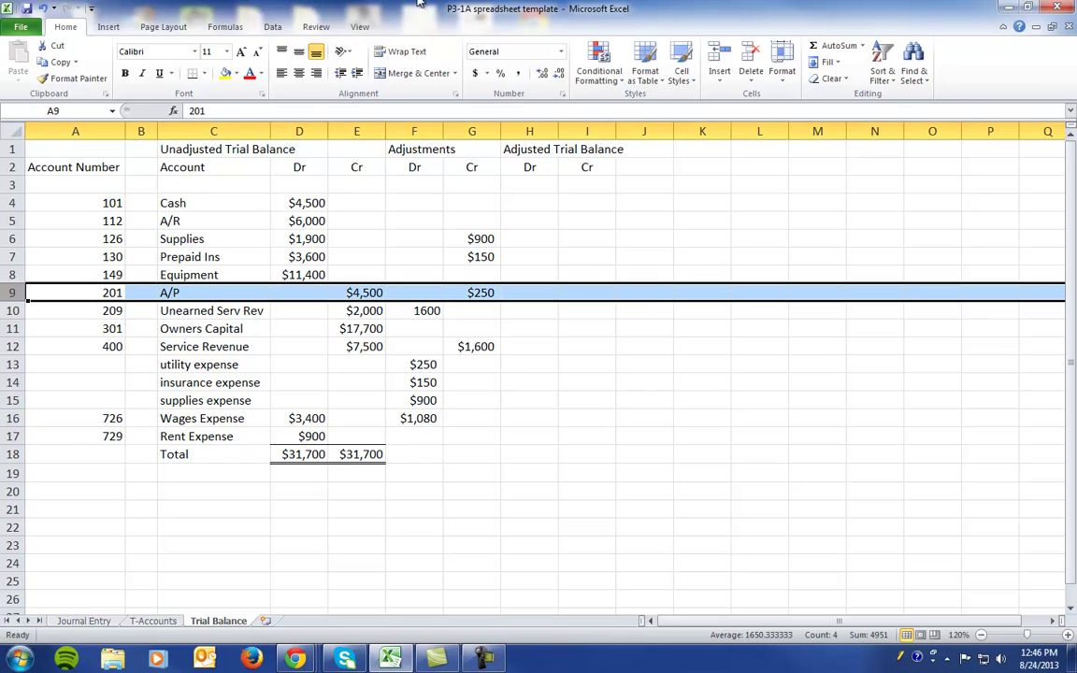
click(720, 58)
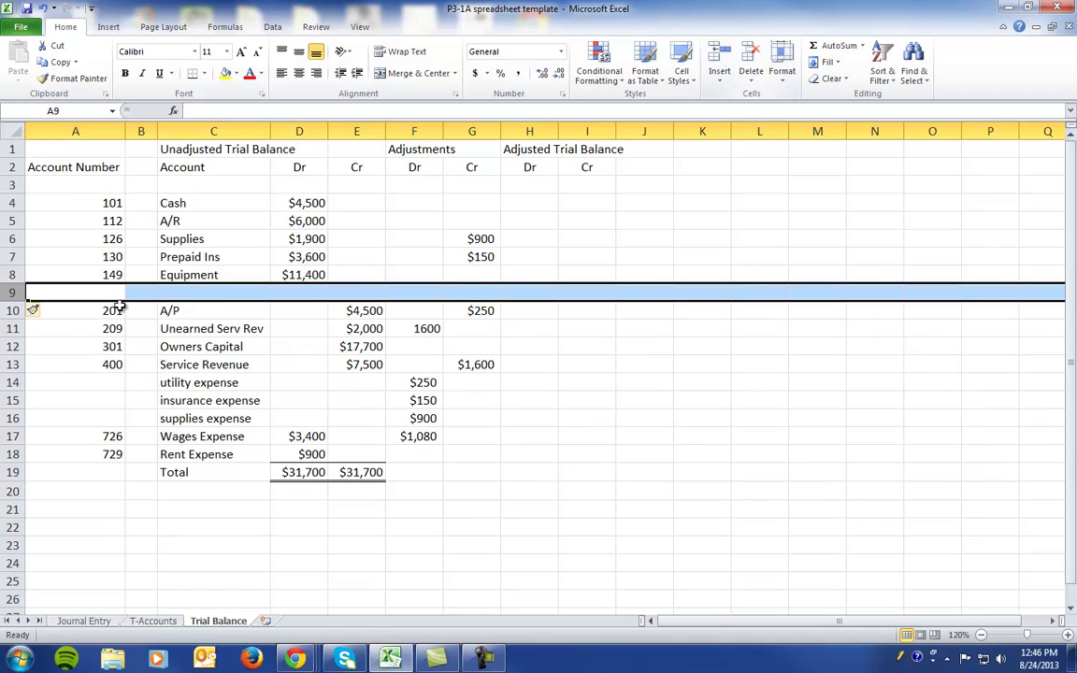
click(186, 296)
text(wage)
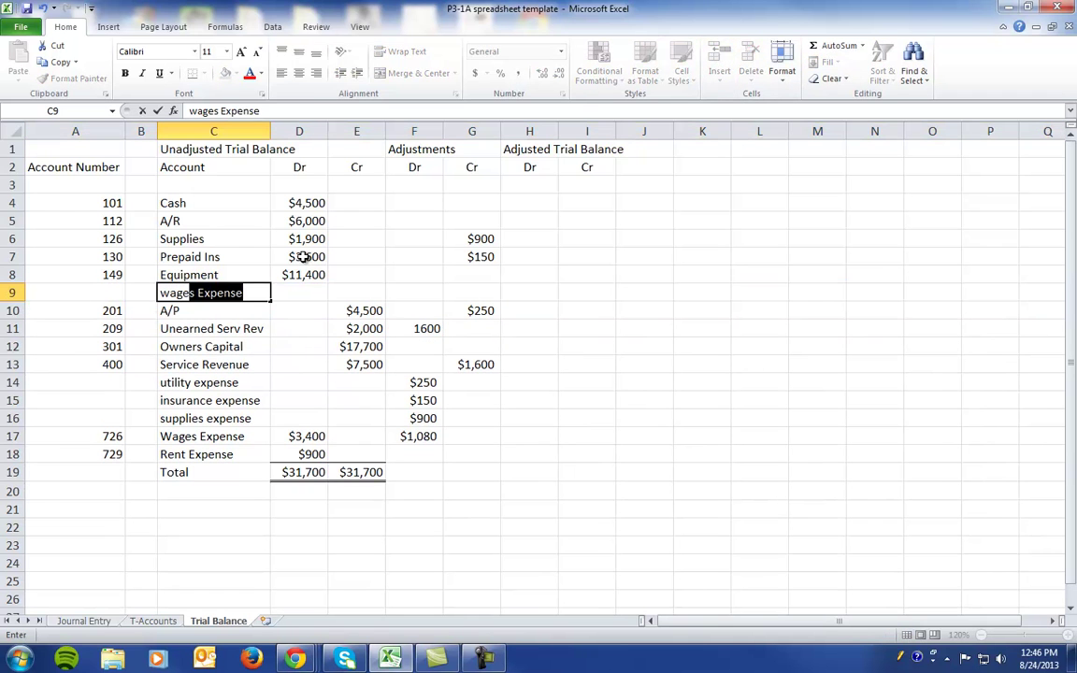
text(s payable)
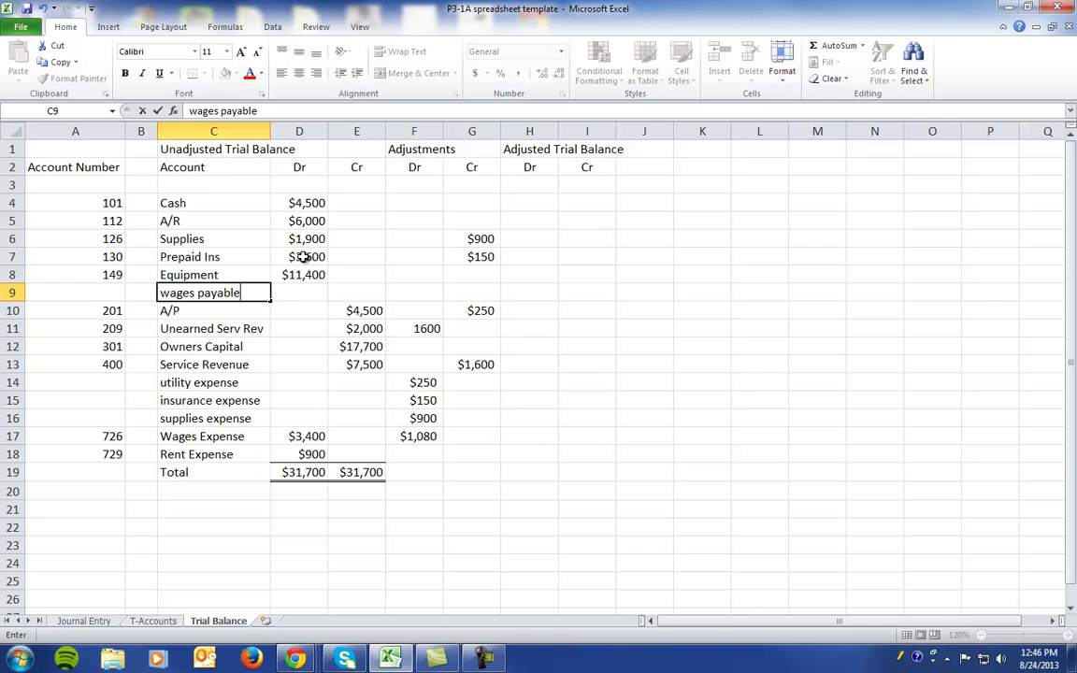
Step: Enter a $1080 credit adjustment for wages payable in G9
key(Right)
key(Right)
key(Right)
key(Right)
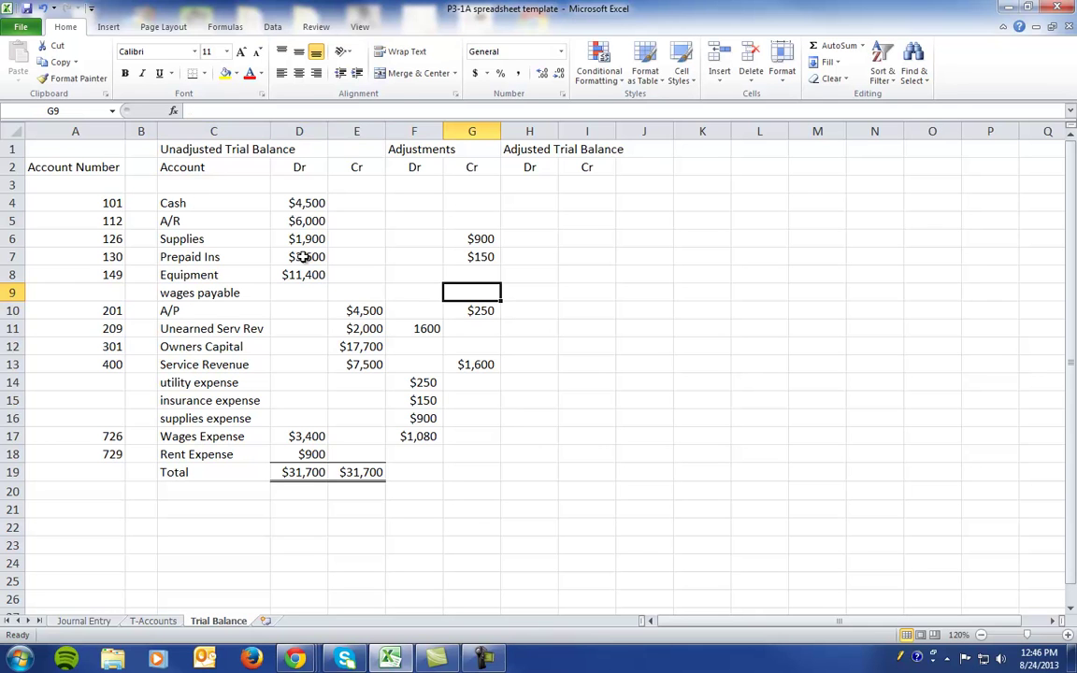
text($1080)
key(Return)
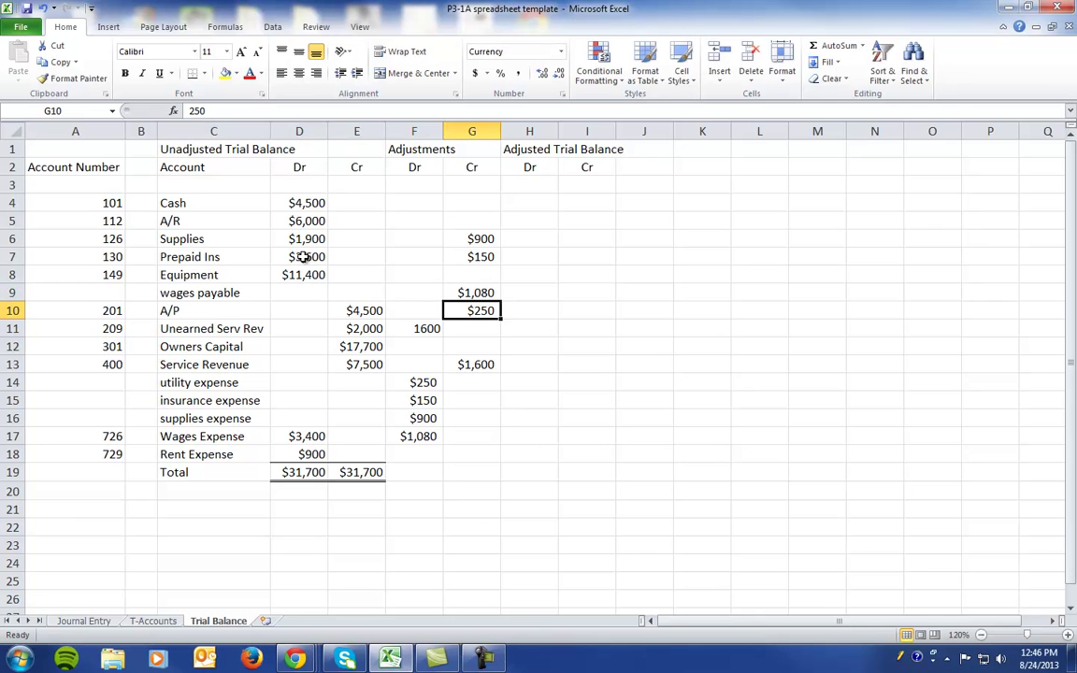
Step: On the Journal Entry sheet, start entry 6 in A18 with depreciation exp in C18
click(76, 621)
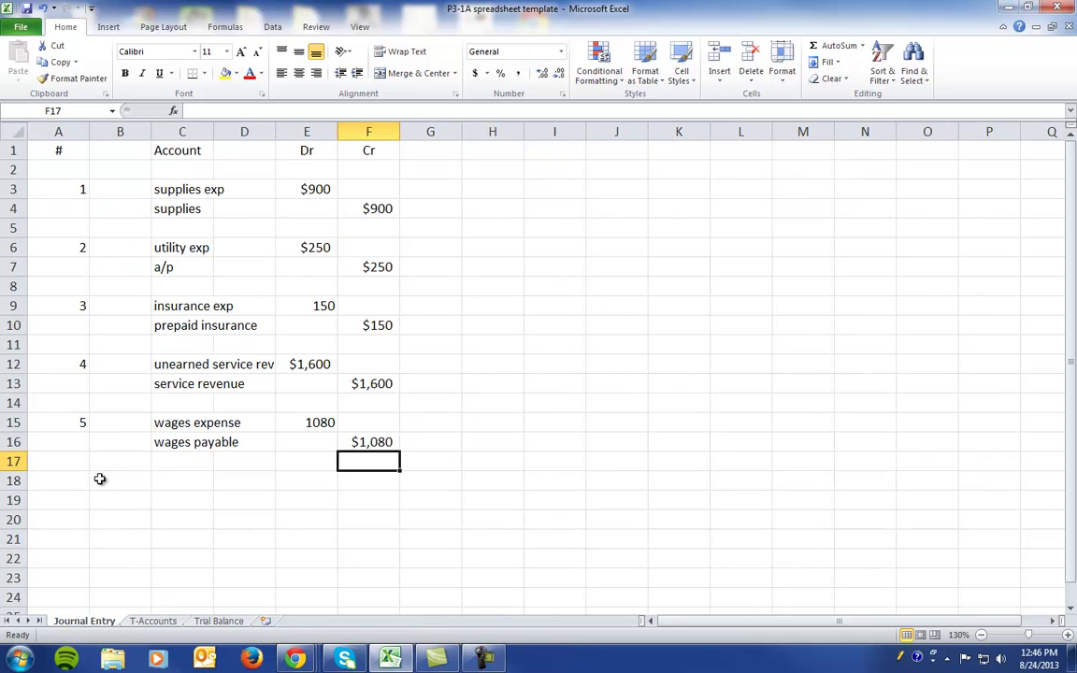
click(67, 477)
text(6)
key(Tab)
key(Tab)
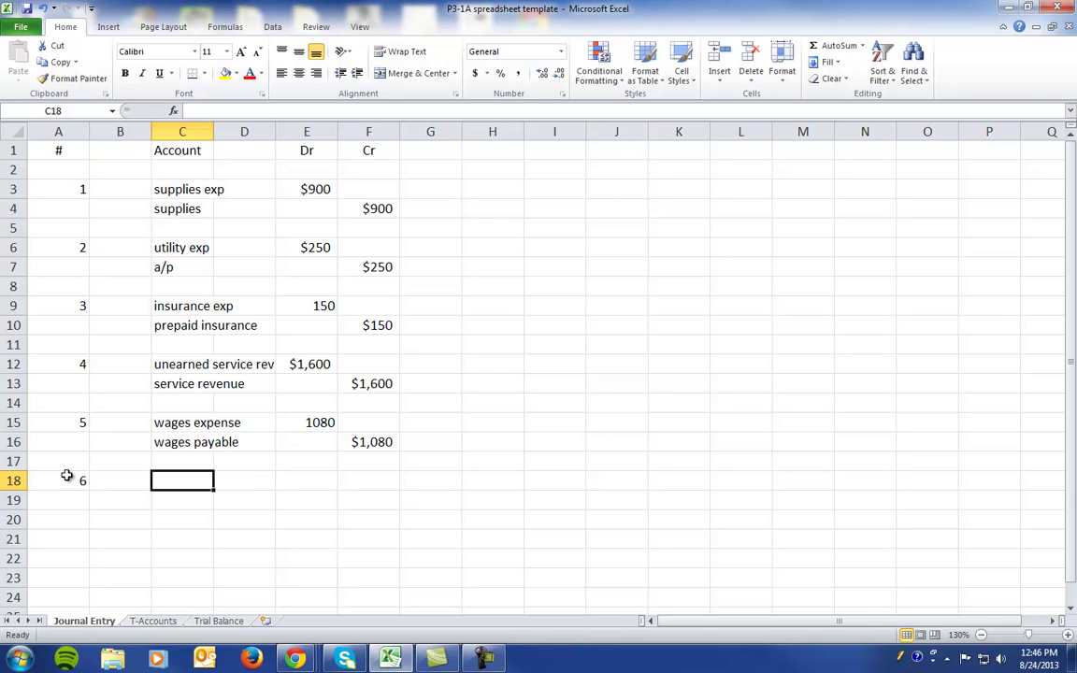
text(depreci)
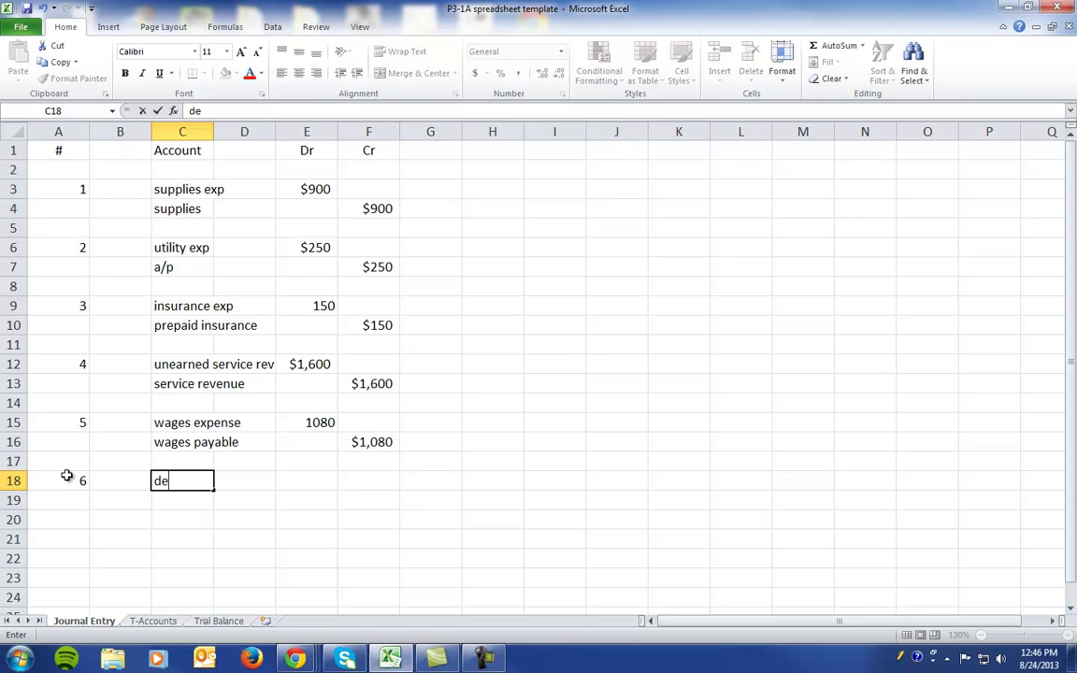
text(tion ep)
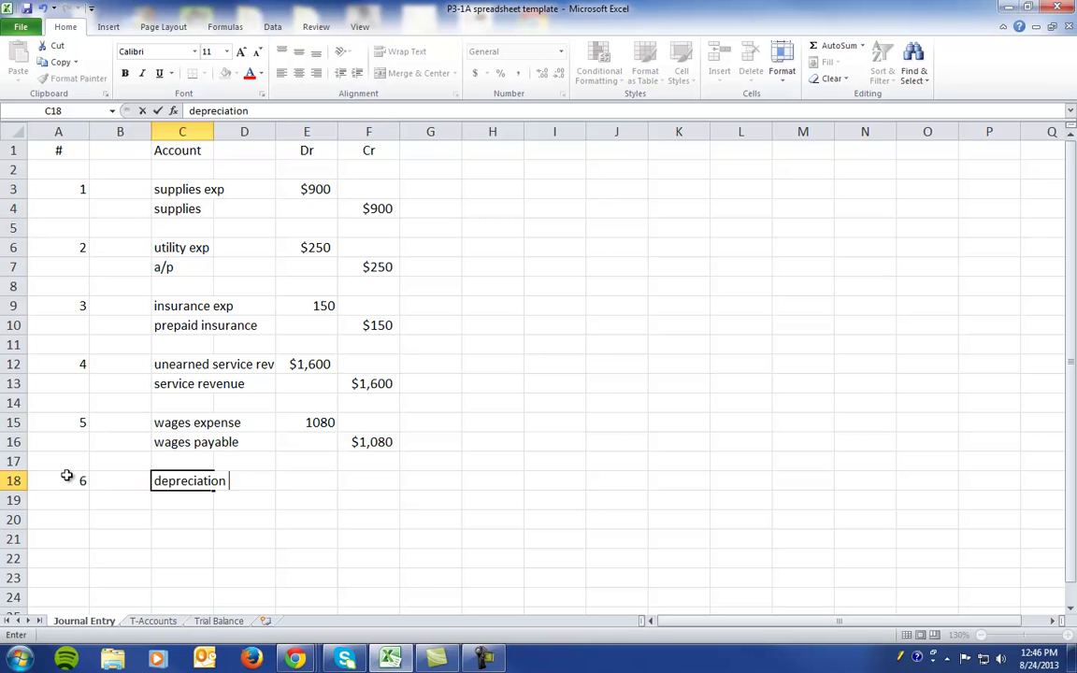
key(Return)
Step: Record a $190 debit for depreciation expense in E18
key(Right)
key(Right)
key(Up)
key(Up)
key(Down)
text($1)
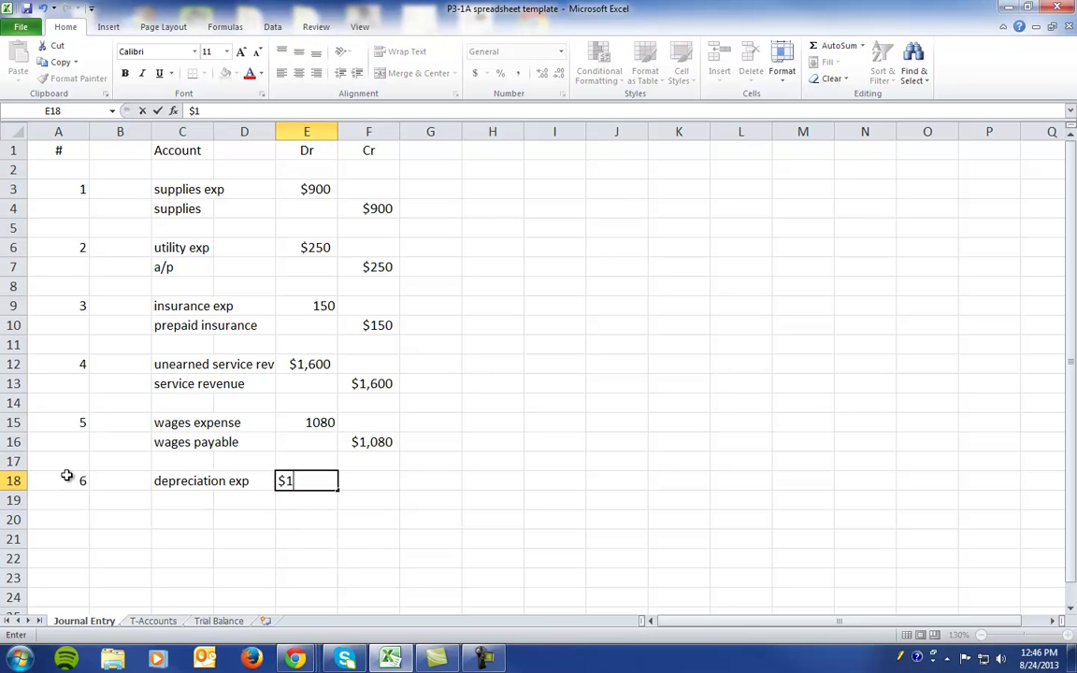
text(90)
key(Return)
Step: Add accumulated depreciation in C19 with a $190 credit in F19
key(Left)
key(Left)
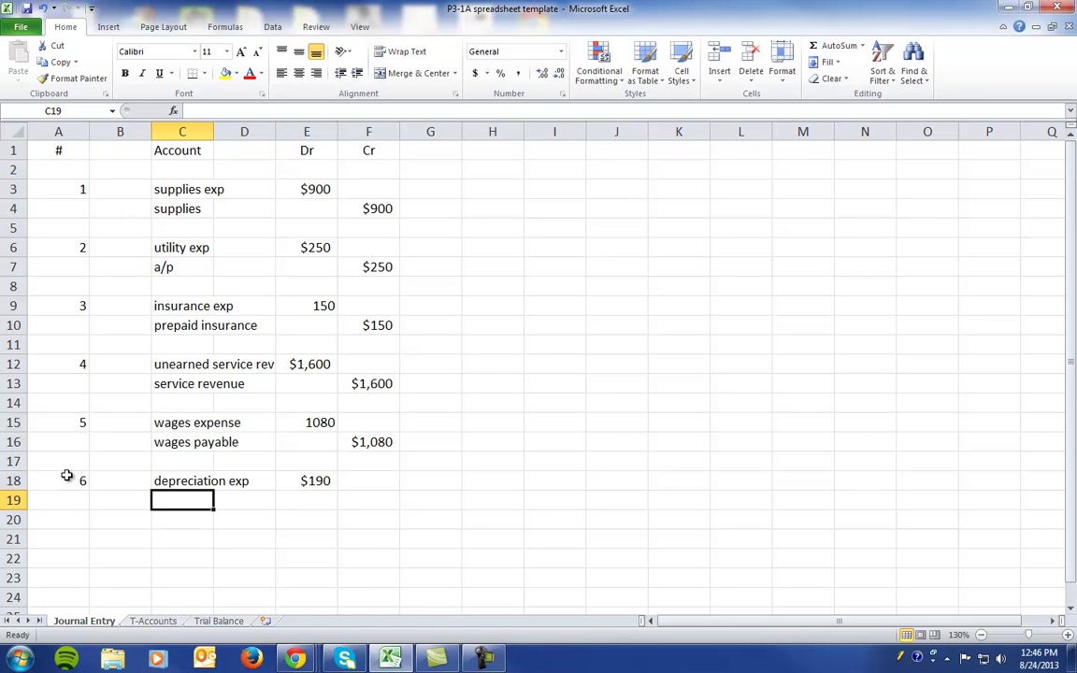
text(accumu)
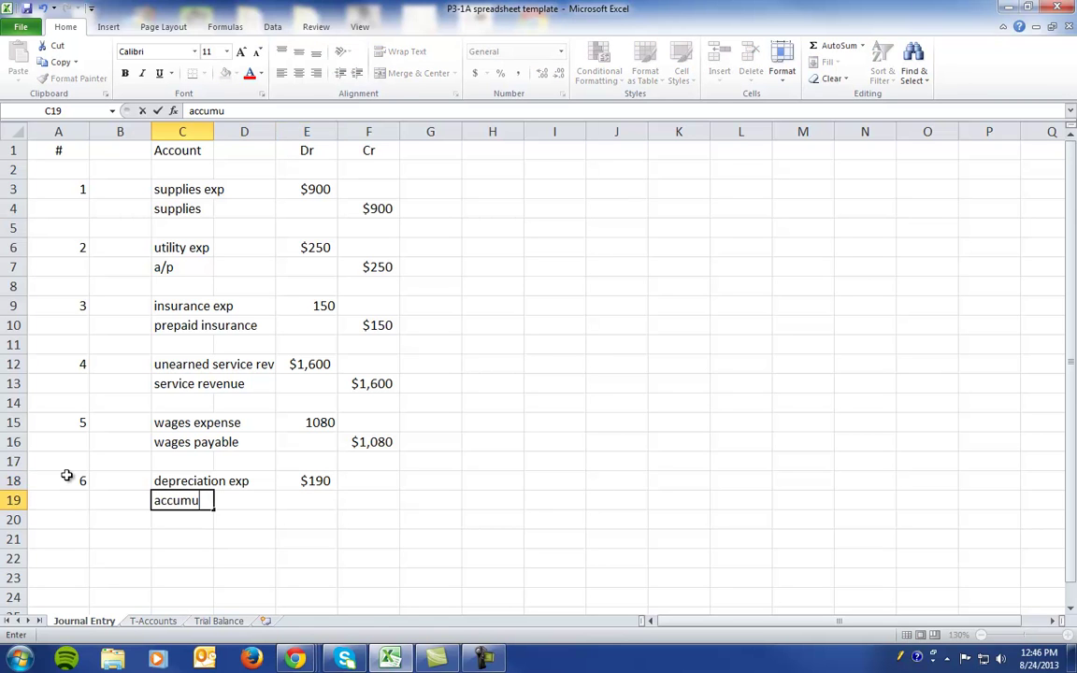
text(lated depreciation)
key(Right)
key(Right)
key(Right)
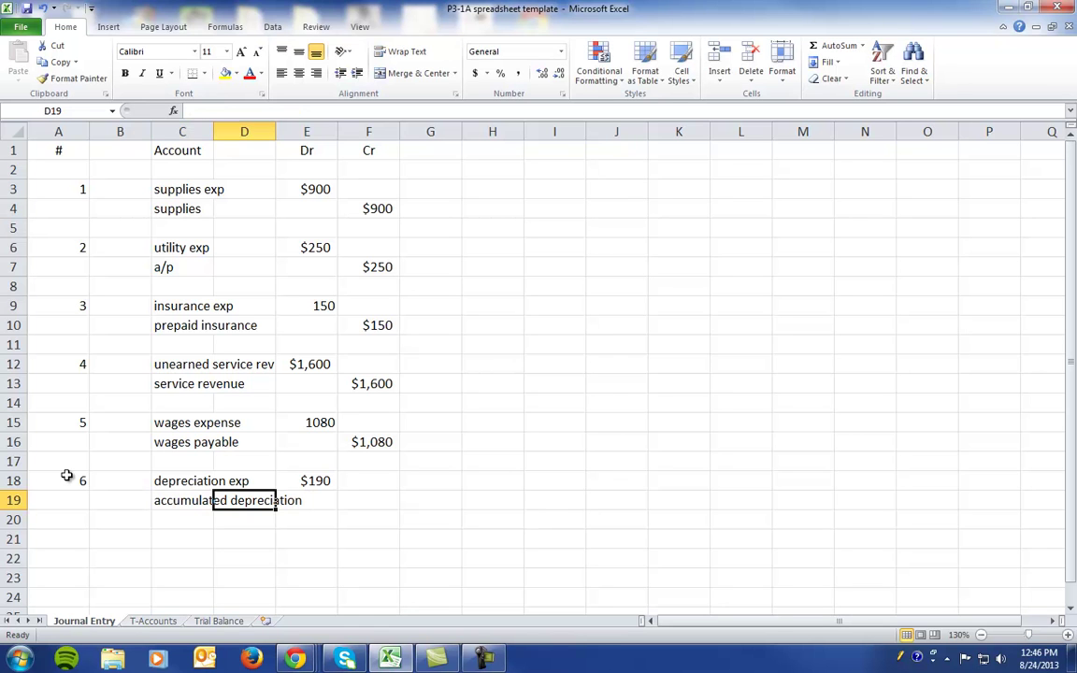
text($190)
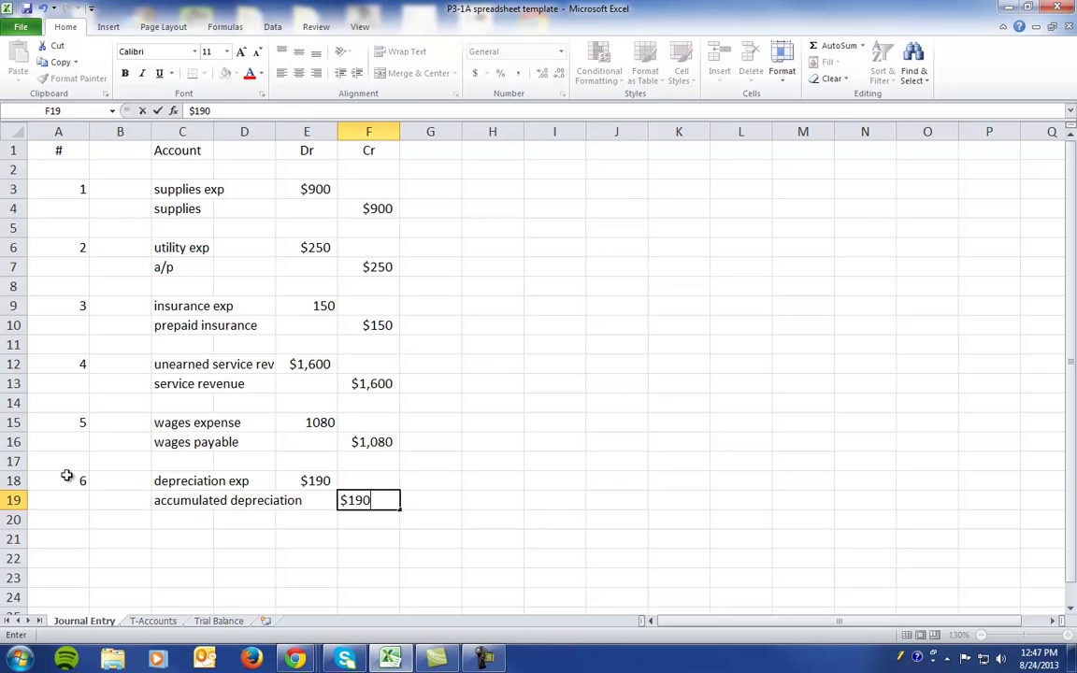
key(Return)
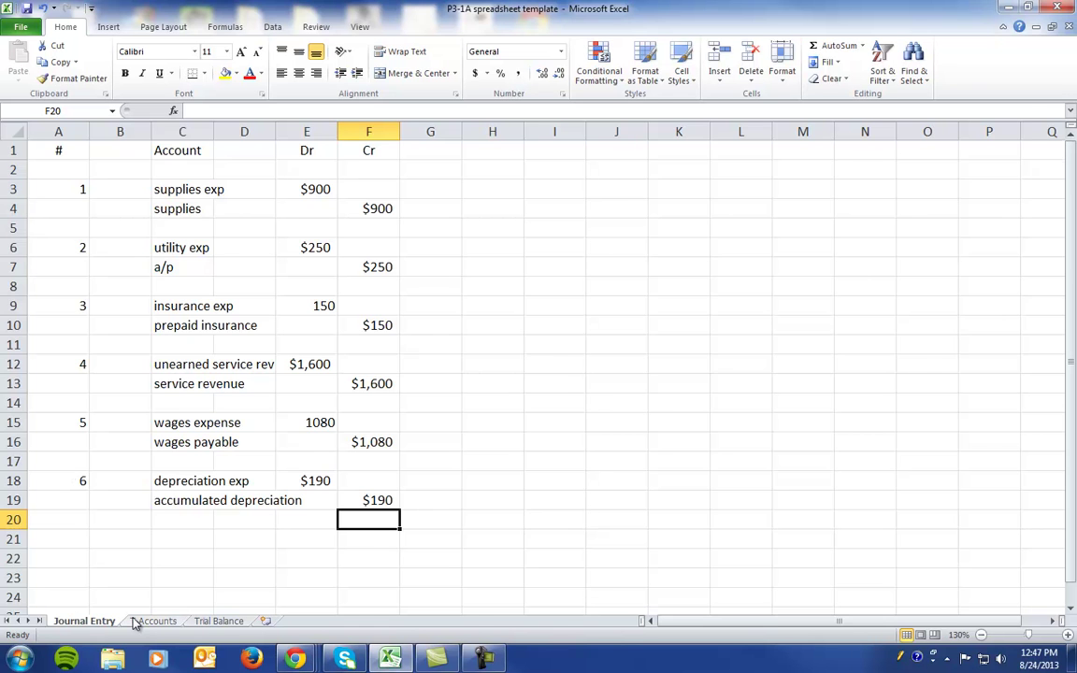
Step: On the T-Accounts sheet, post a $190 debit to Depreciation Expense in Z28
click(150, 621)
click(509, 480)
scroll(508, 480, down, 4)
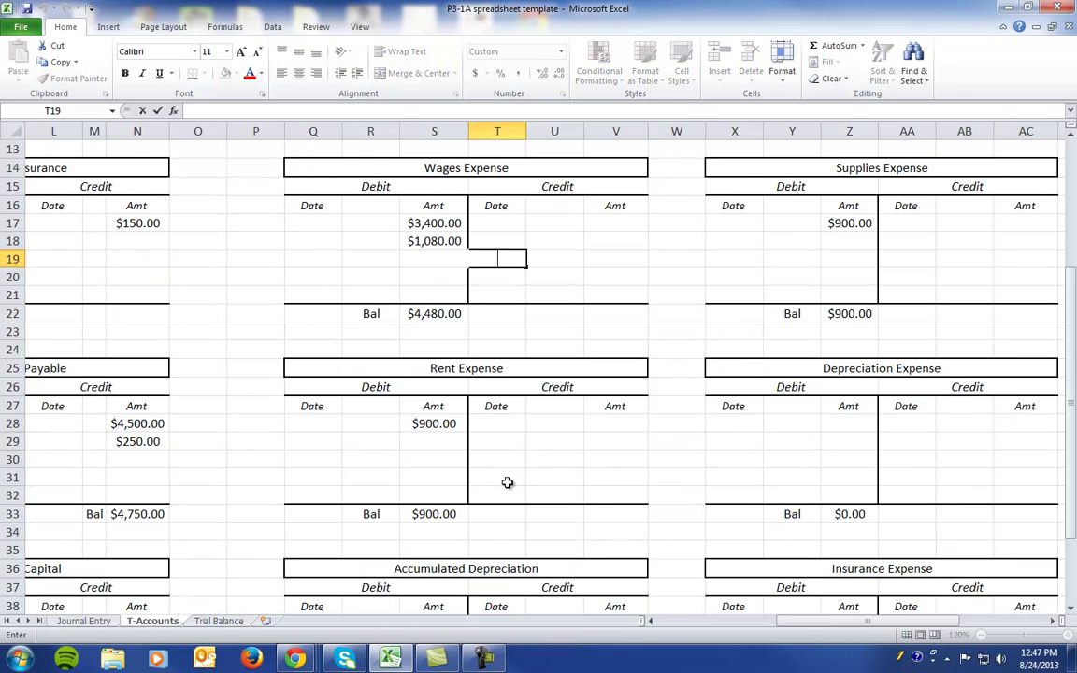
click(847, 426)
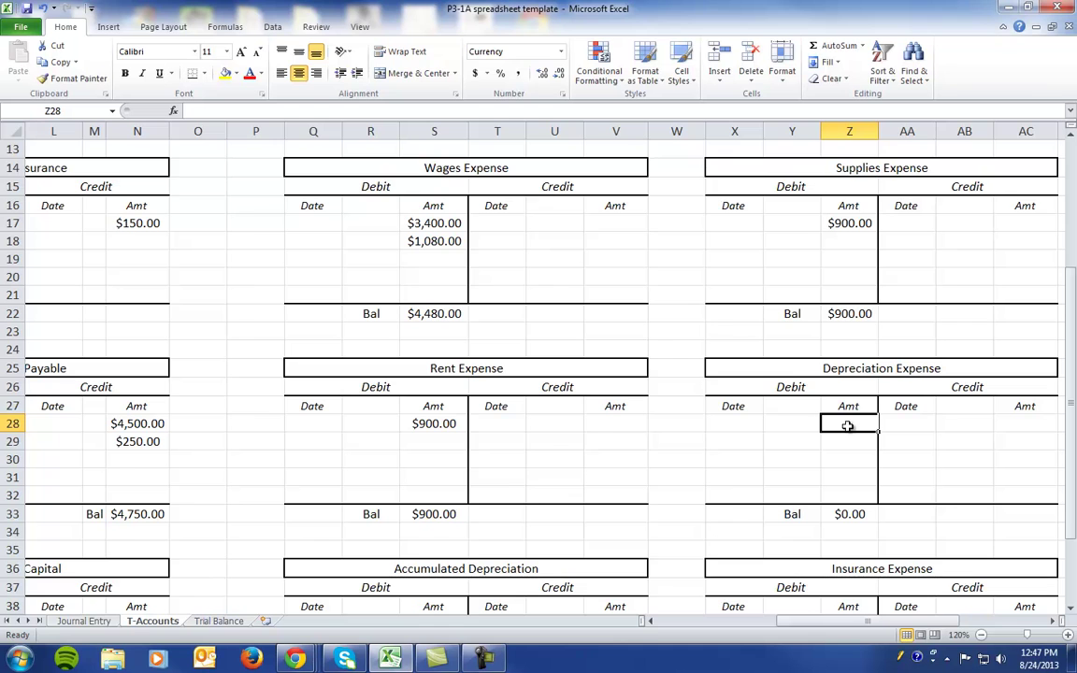
text($190)
key(Return)
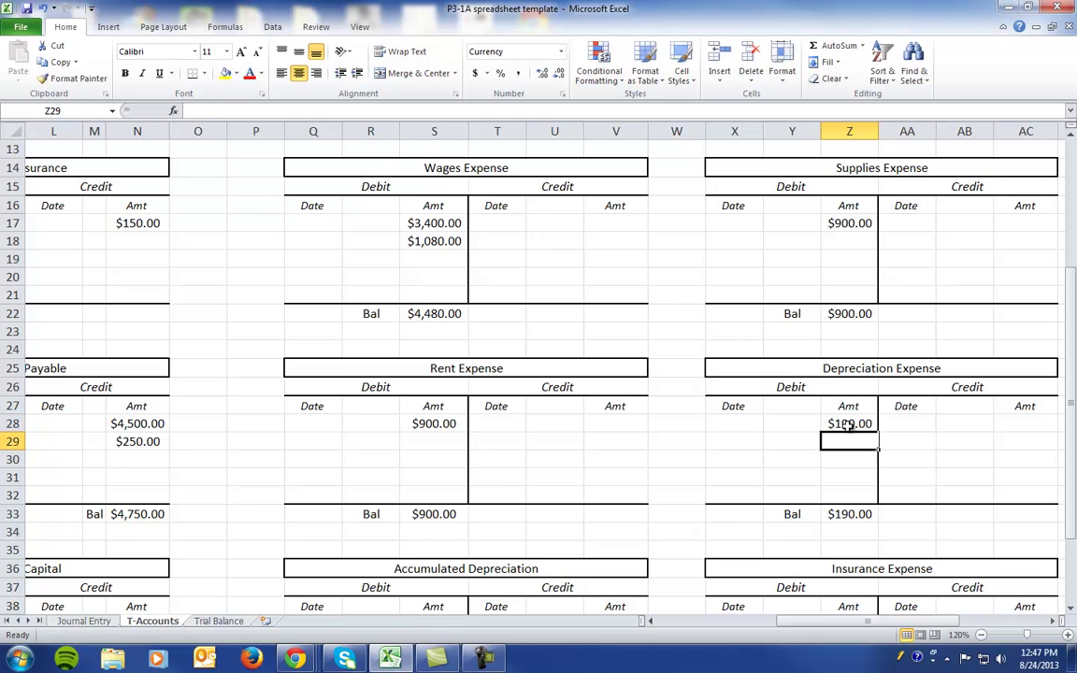
Step: Post a $190 credit to the Accumulated Depreciation T-account in V39
scroll(847, 425, down, 3)
click(616, 459)
text($)
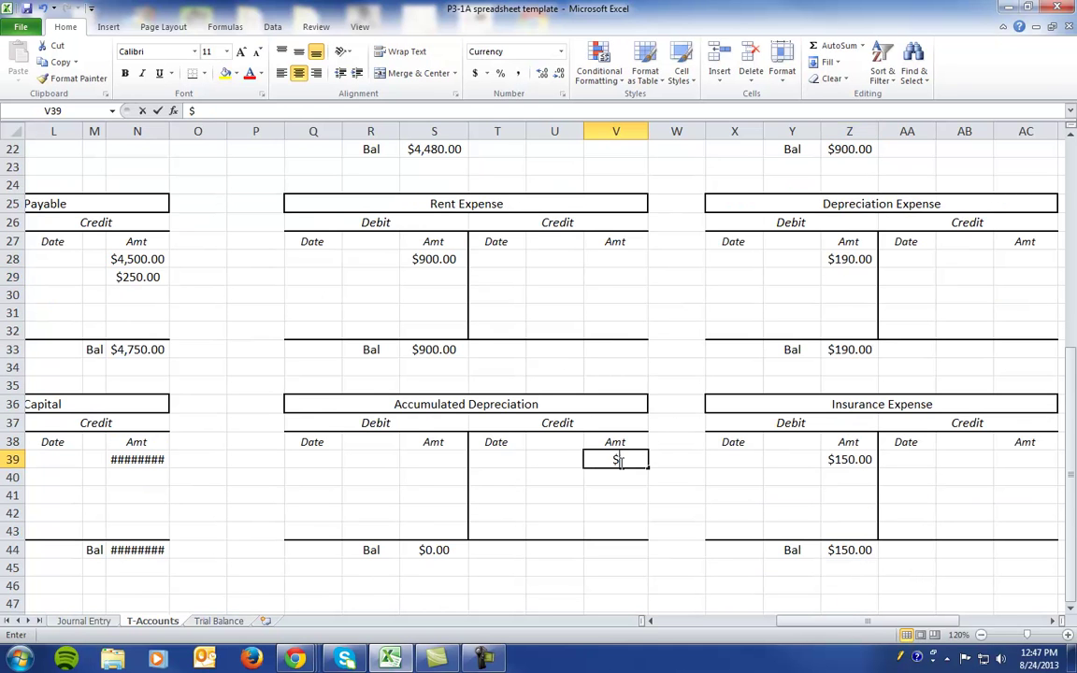
text(190)
key(Return)
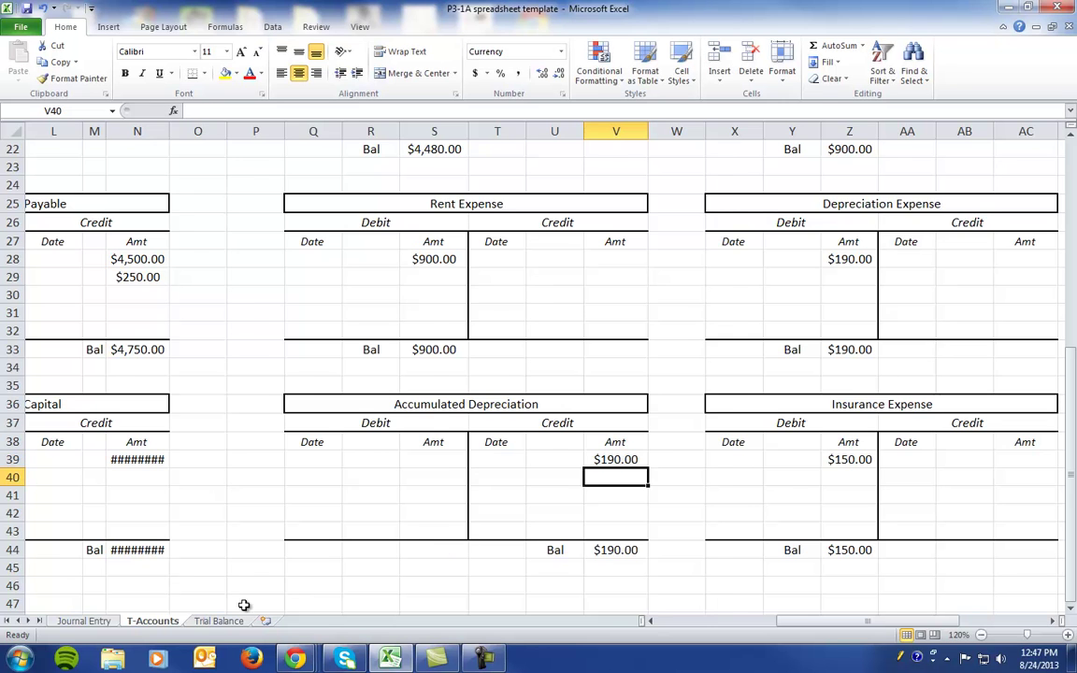
Step: On the Trial Balance sheet, insert a row above wages payable and label its account acc depreciation in C9
click(215, 621)
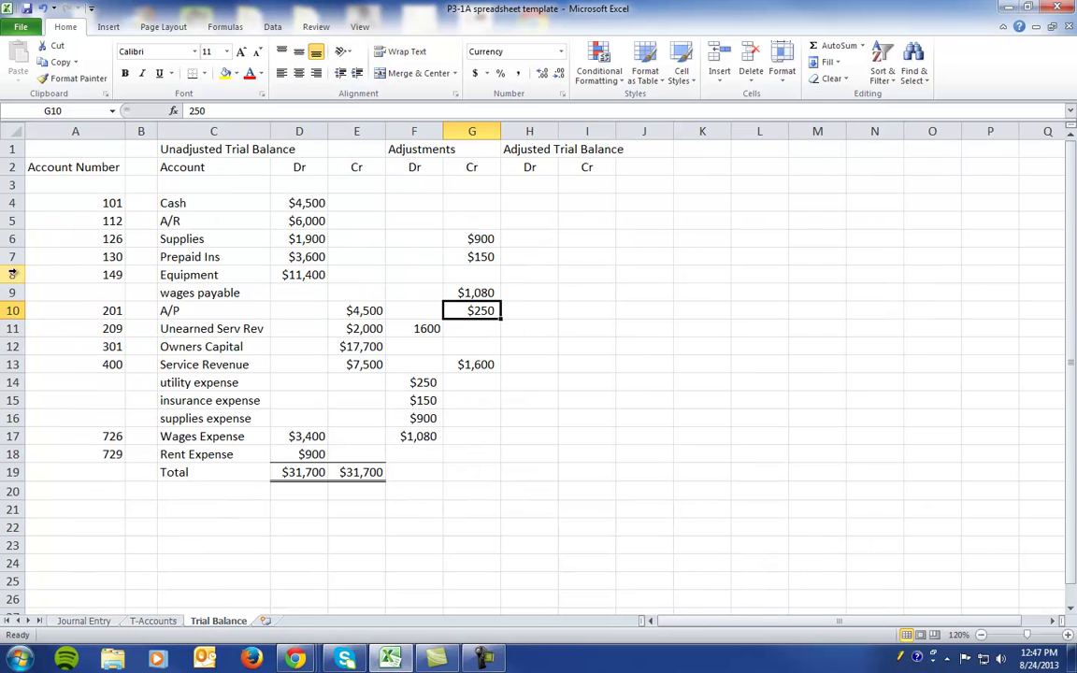
click(17, 292)
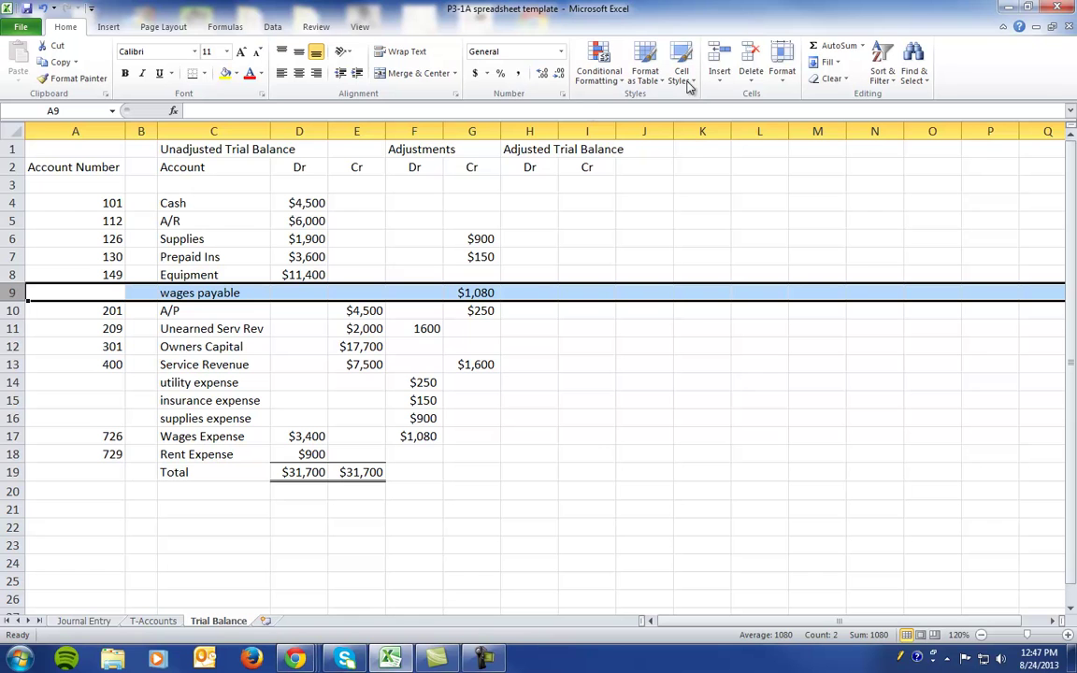
click(718, 73)
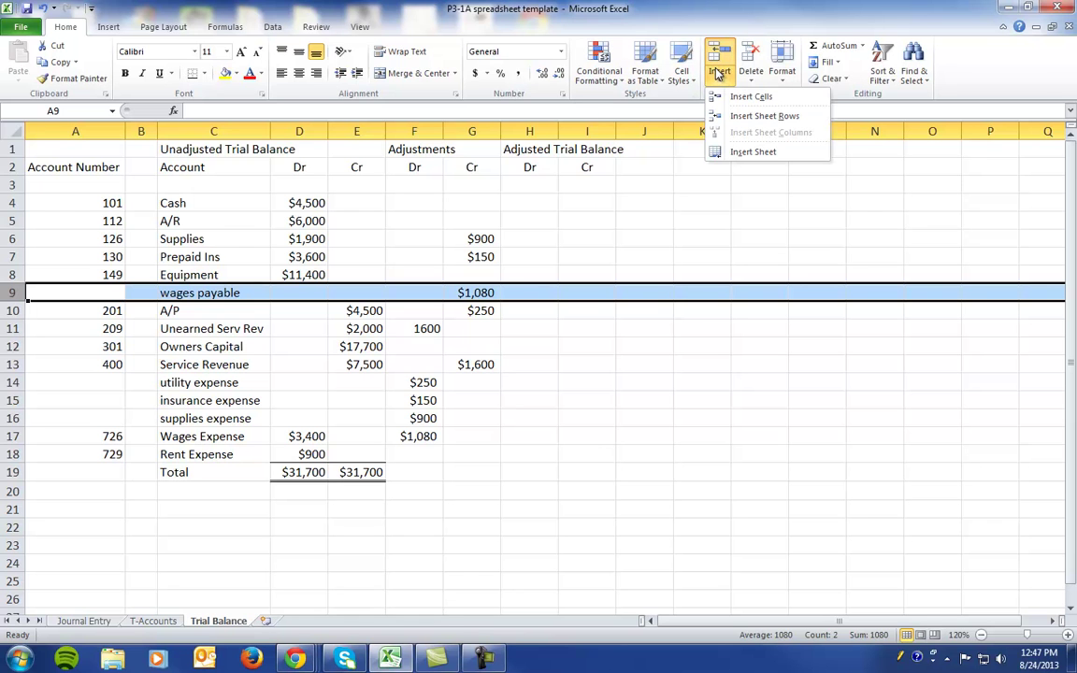
click(758, 115)
click(177, 291)
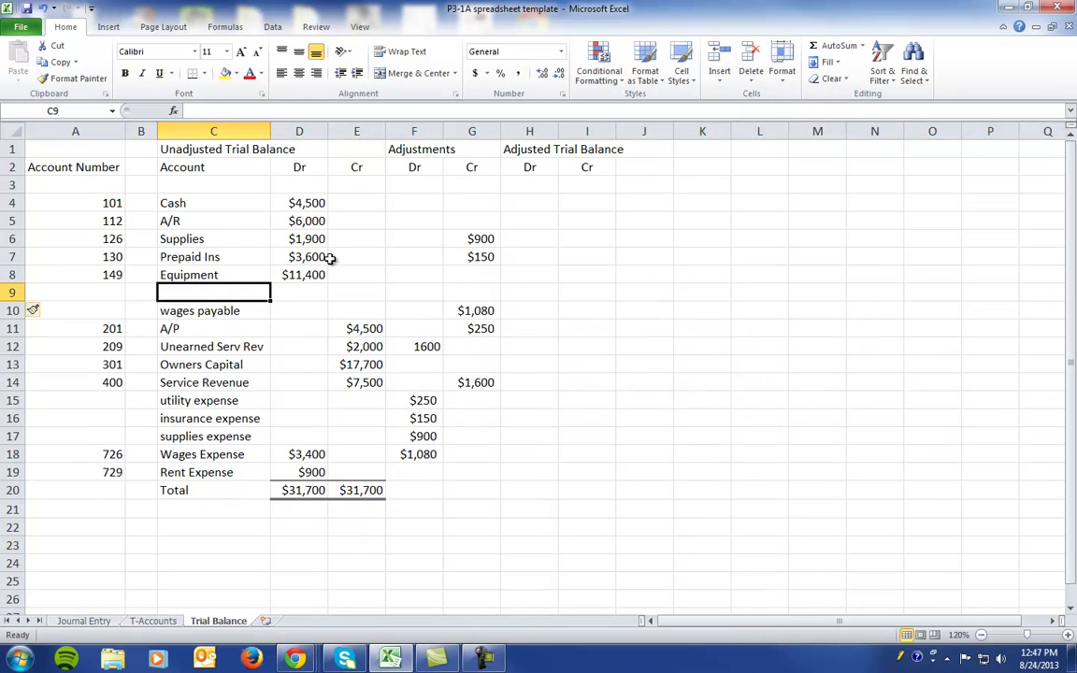
text(a)
key(BackSpace)
key(BackSpace)
text(cc depreciatio)
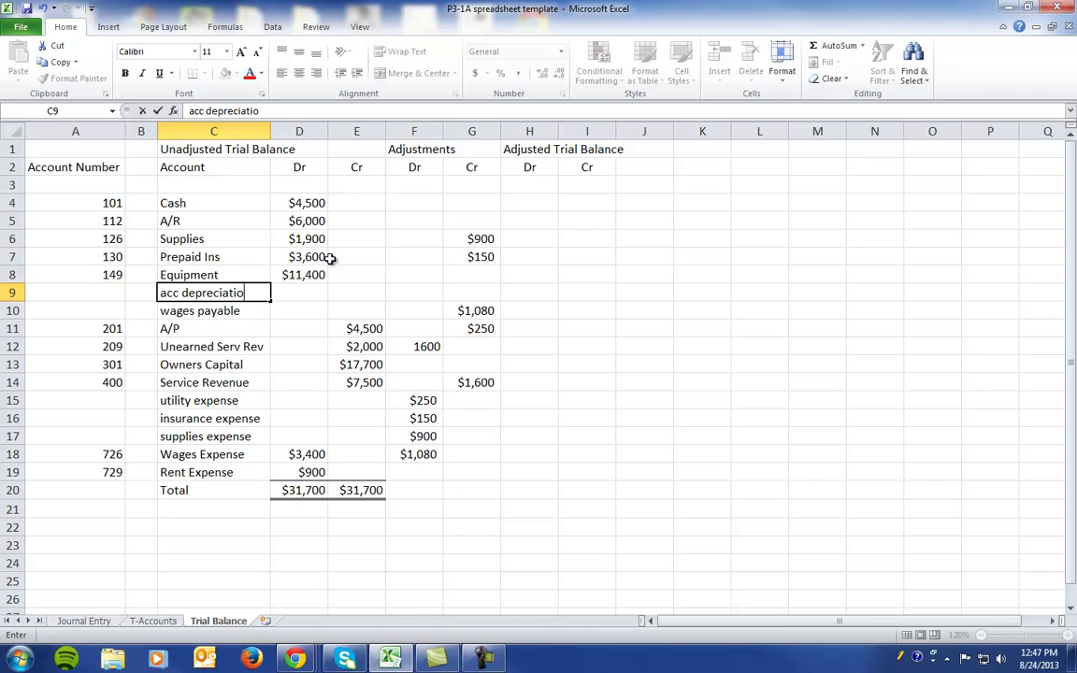
key(Tab)
key(Tab)
key(Tab)
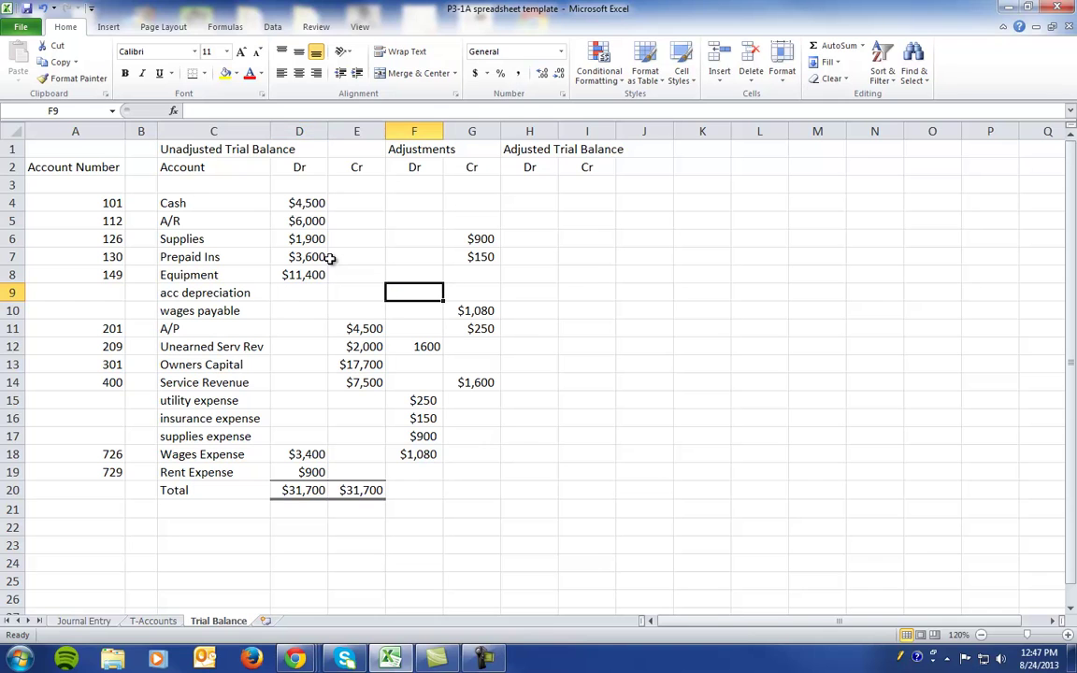
Step: Enter a $190 credit adjustment for acc depreciation in G9
key(Tab)
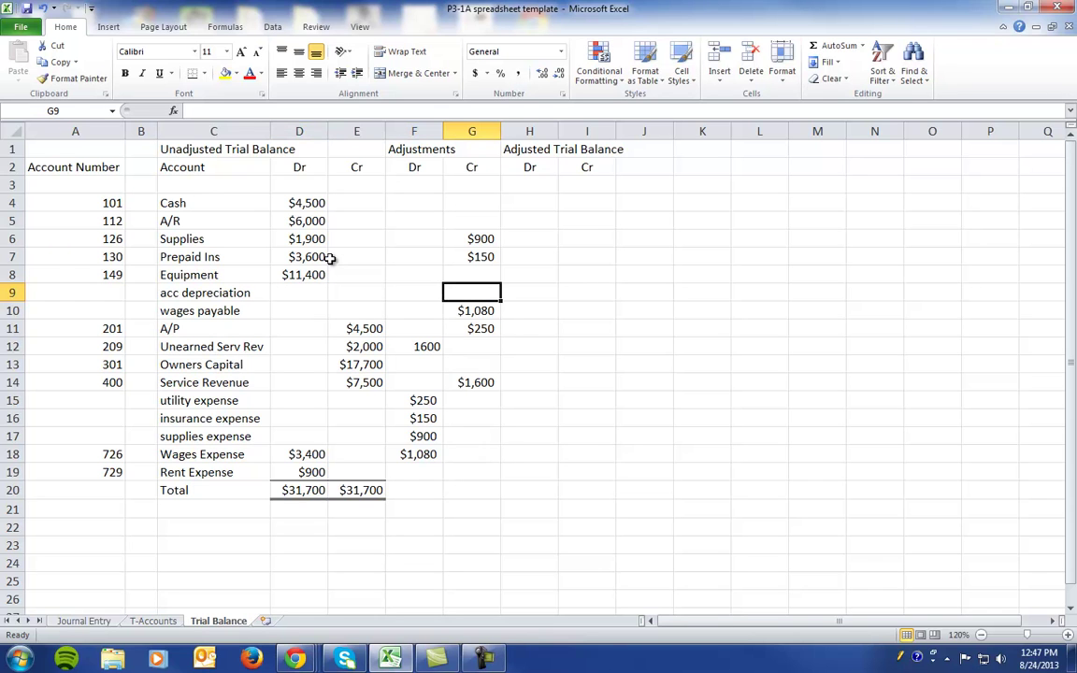
text($190)
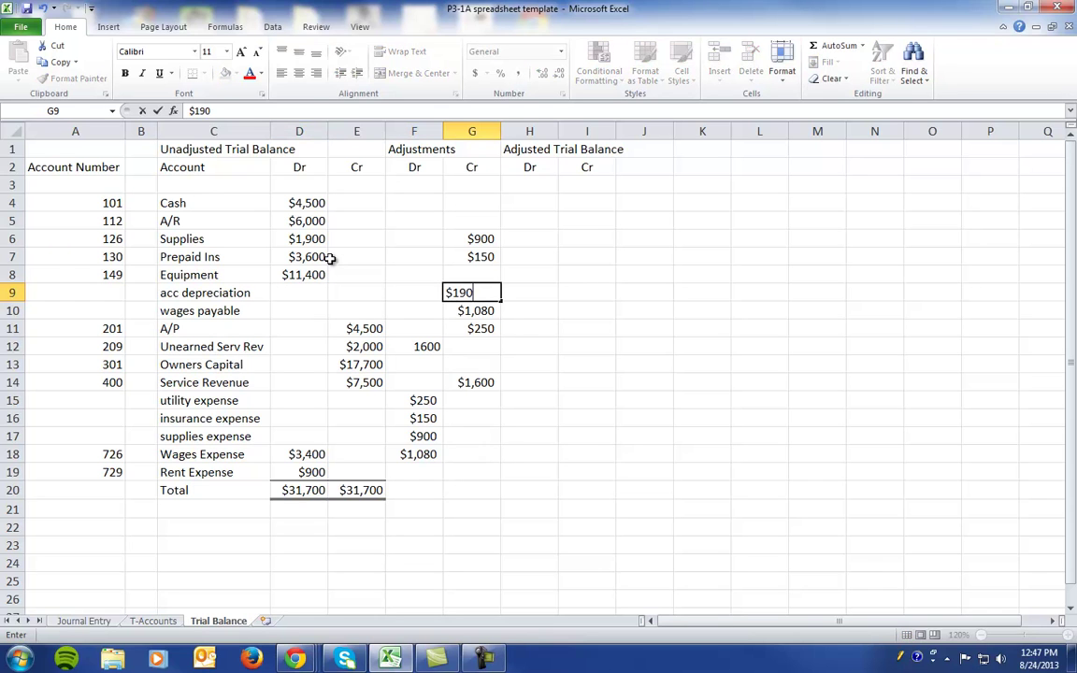
key(Return)
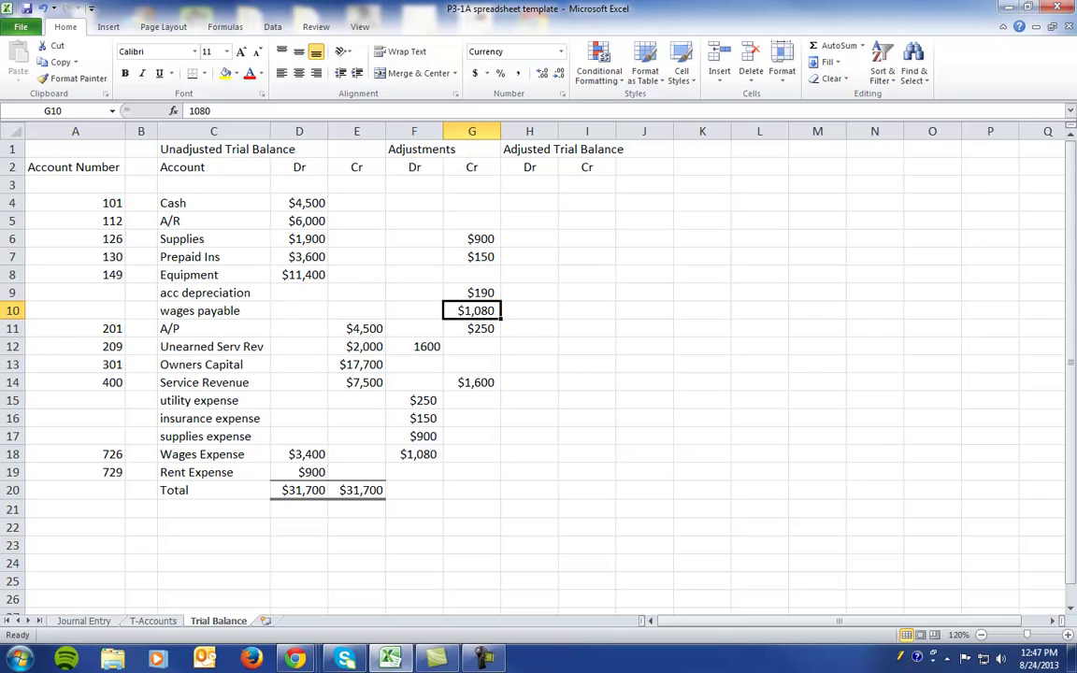
Step: Insert a row above supplies expense and label its account depreciation expense in C17
click(13, 437)
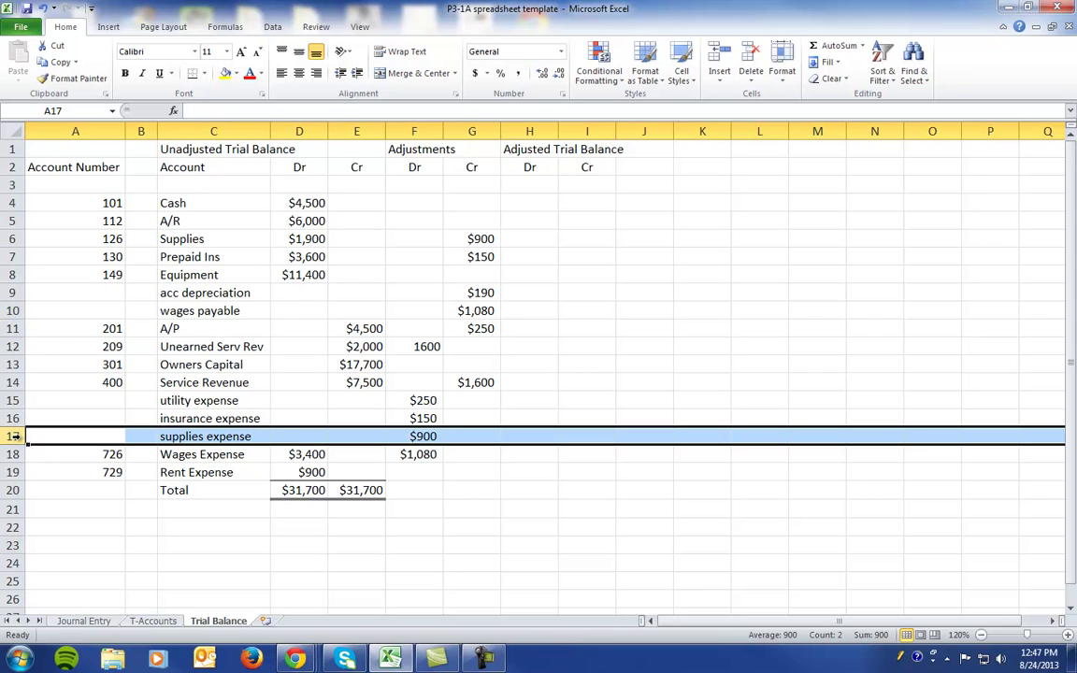
click(720, 68)
click(166, 436)
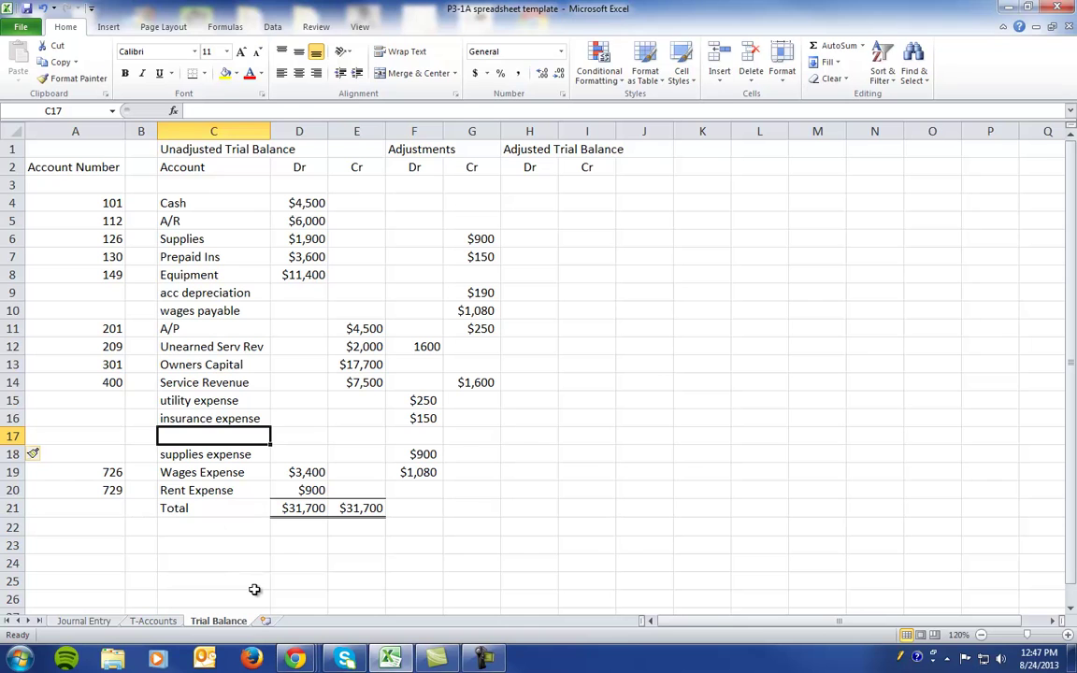
text(depreciation)
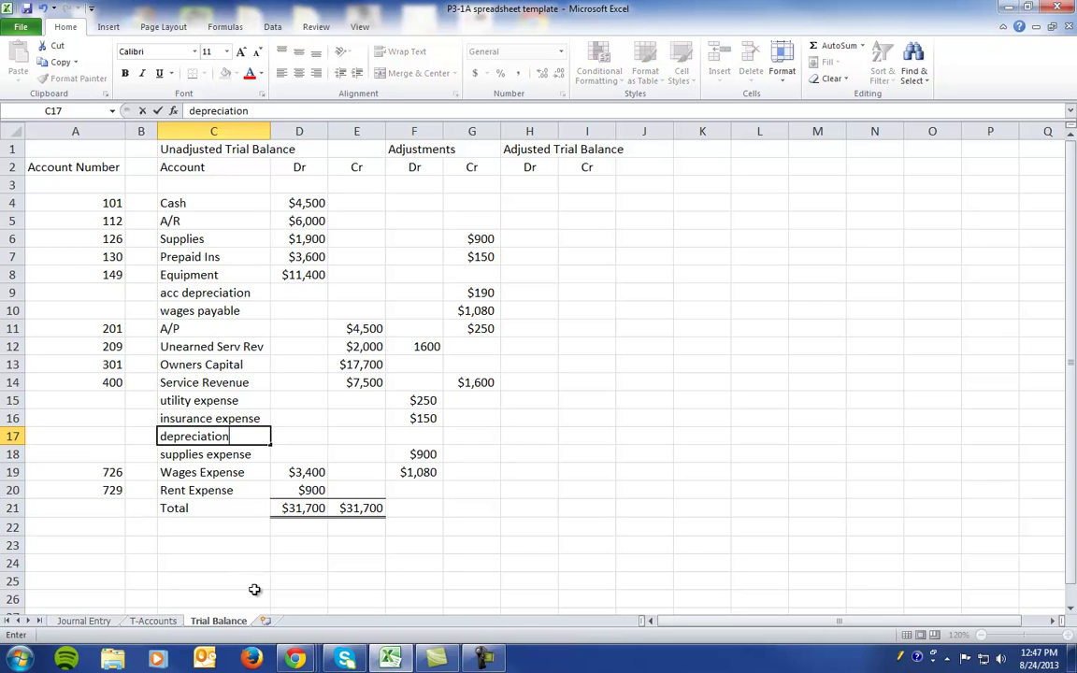
text( expense)
Step: Enter a $190 debit adjustment for depreciation expense in F17
key(Right)
key(Right)
key(Right)
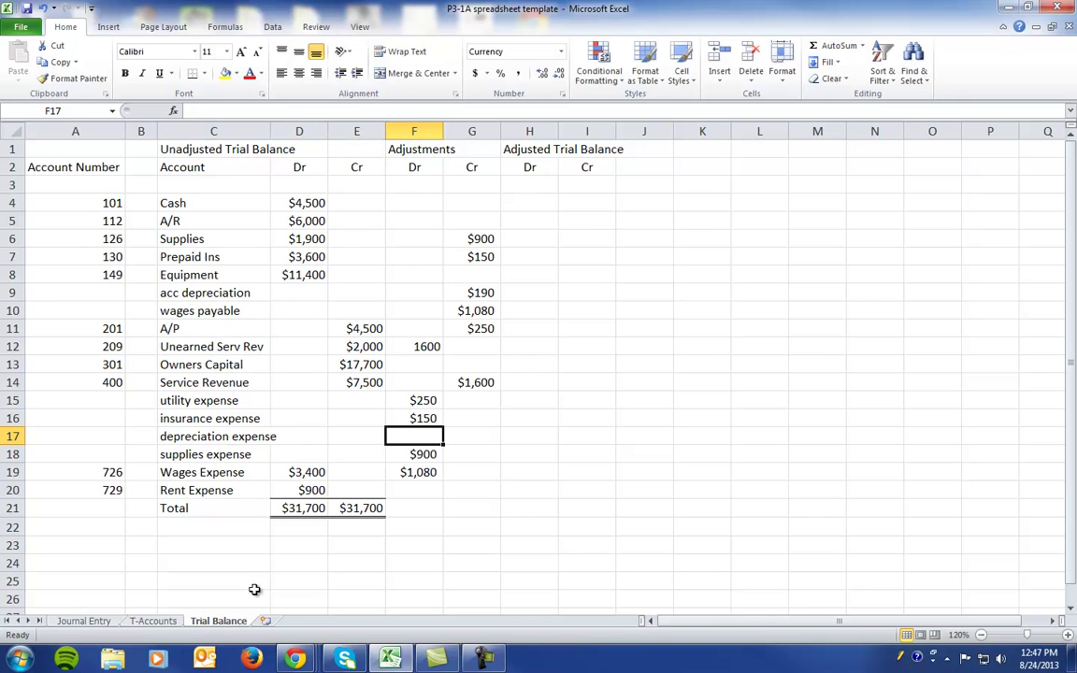
text($190)
key(Return)
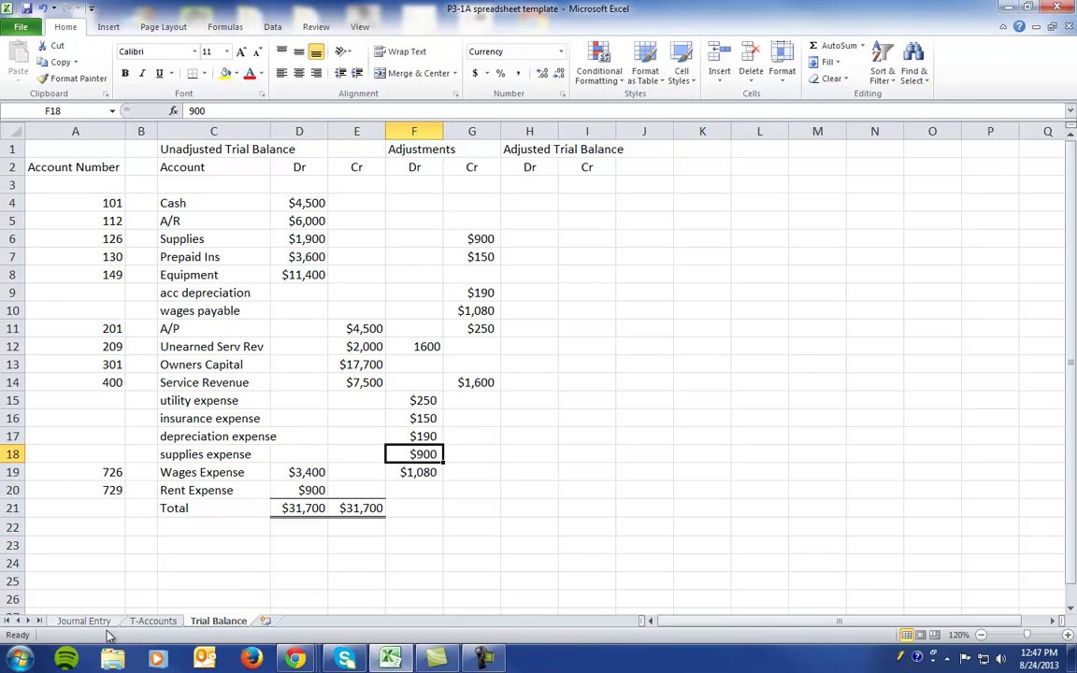
Step: On the Journal Entry sheet, start entry 7 in A21 with accounts receivable as the account in C21
click(86, 621)
click(70, 526)
click(65, 544)
text(7)
key(Tab)
key(Tab)
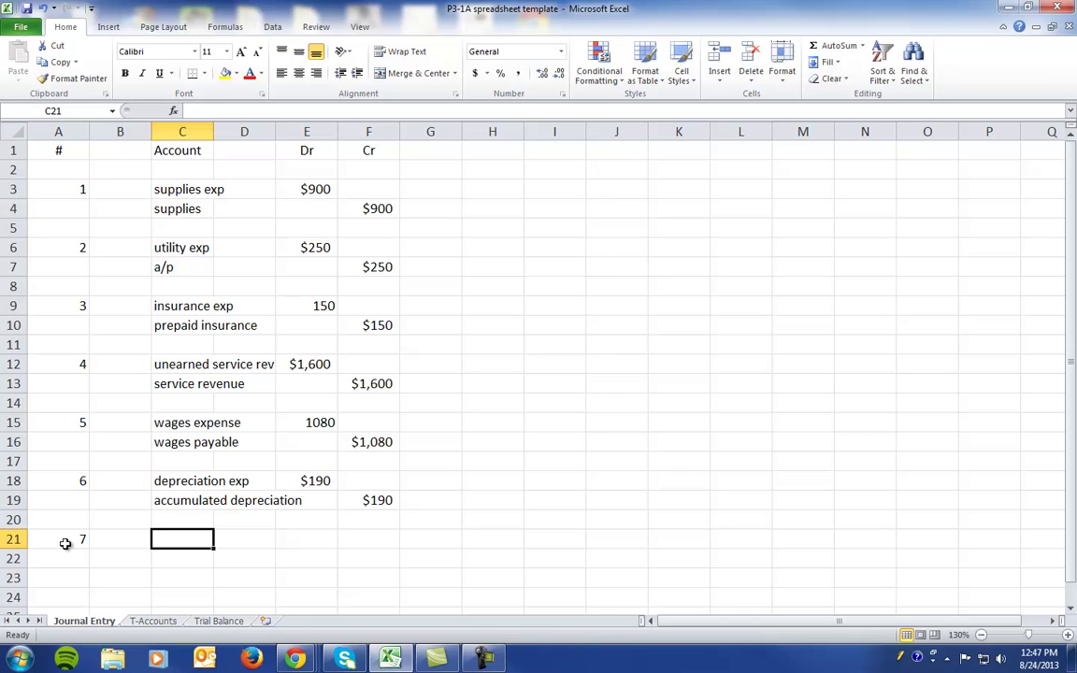
text(accounts re)
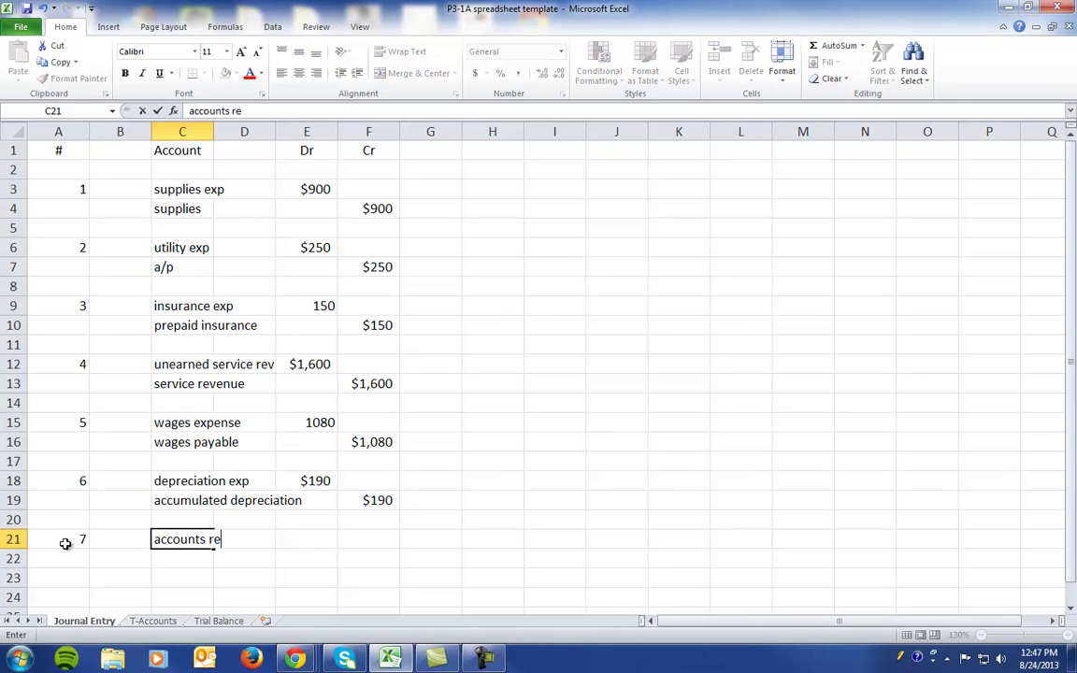
text(ceivable)
key(Return)
Step: Add service revenue in C22 as the credited account of entry 7
text(service rev)
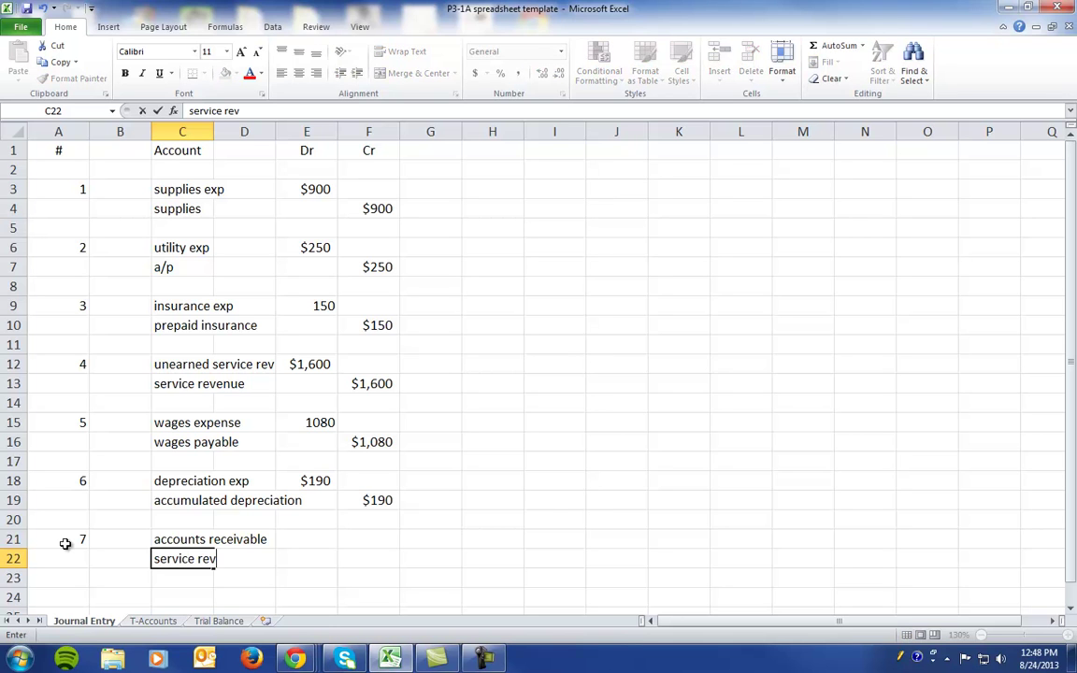
key(BackSpace)
key(BackSpace)
text(enue)
Step: Enter a $1,700 debit for accounts receivable in E21 and a $1,700 credit for service revenue in F22
key(Tab)
key(Tab)
key(Up)
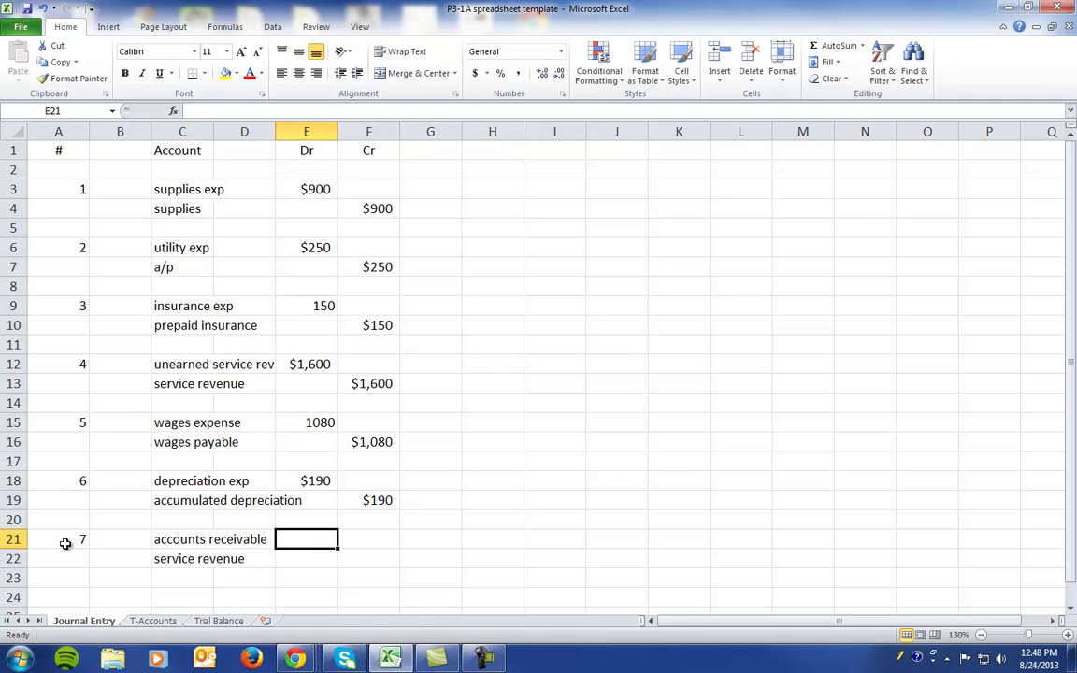
text($1700)
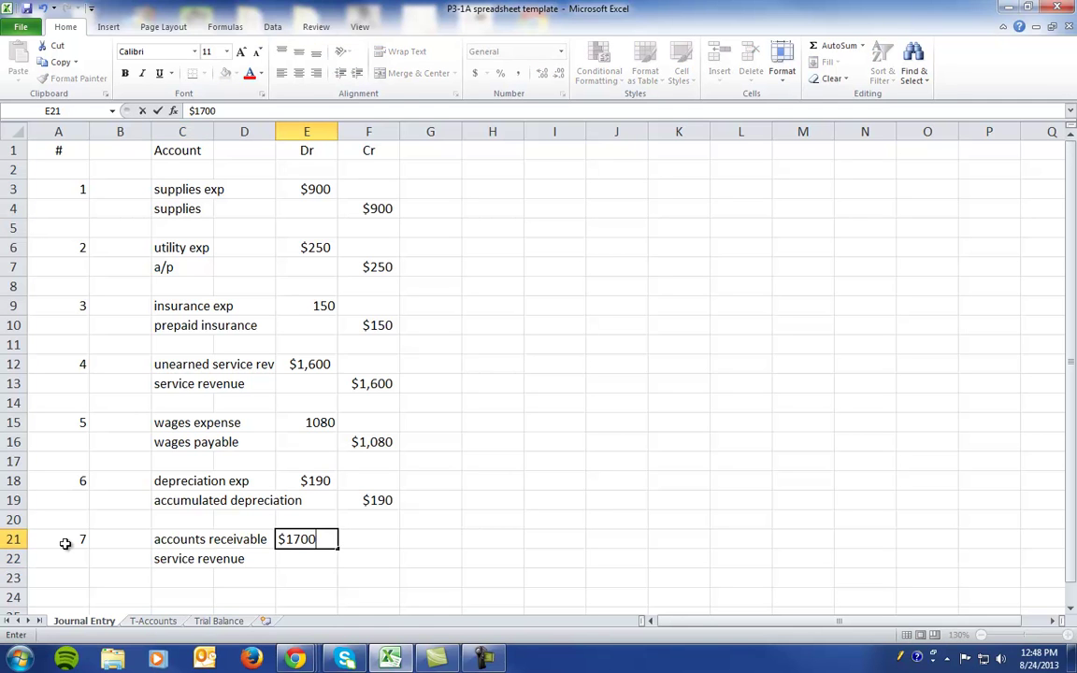
key(Return)
key(Tab)
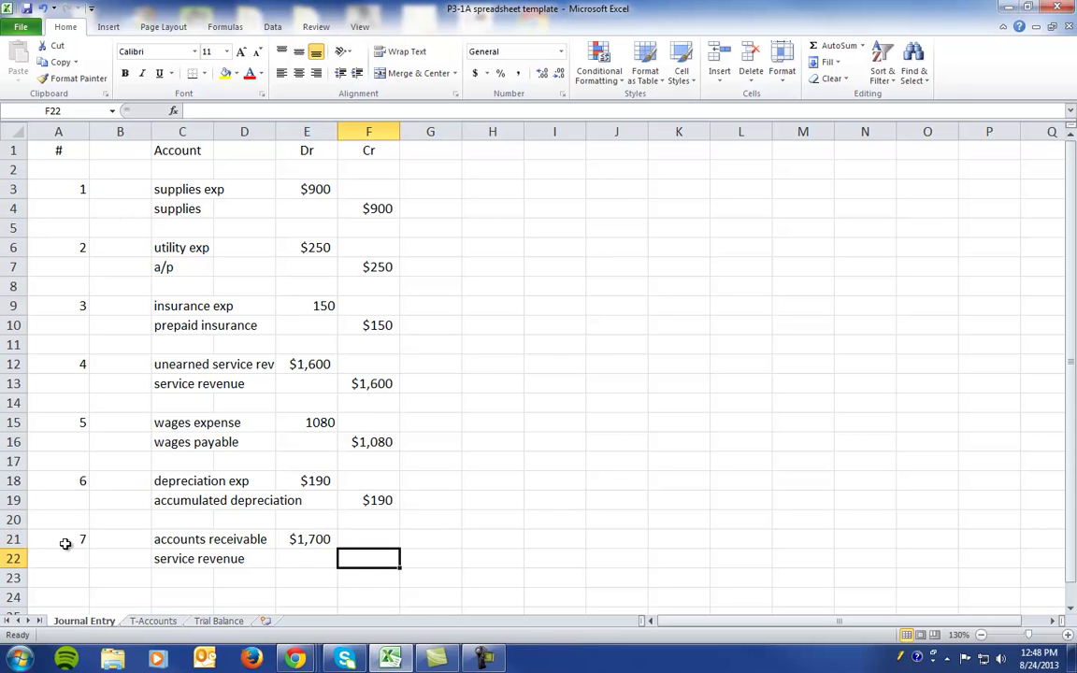
text($)
text(1,700)
key(Return)
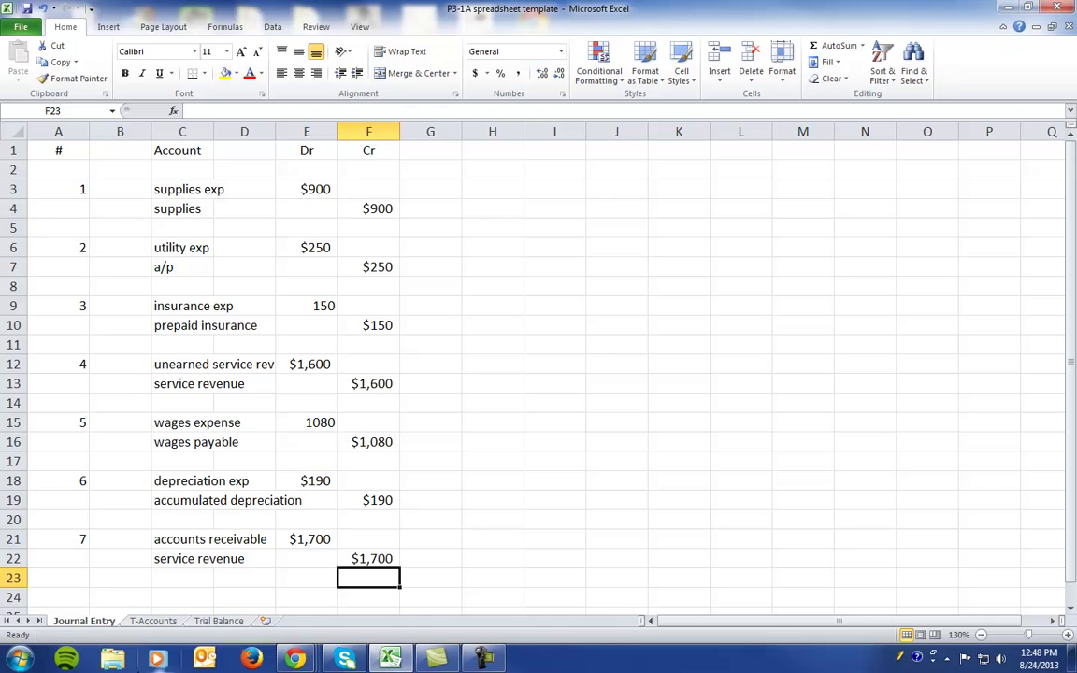
Step: On the T-Accounts sheet, post a $1,700 credit to the Service Revenue T-account in V8
click(157, 621)
scroll(309, 488, up, 7)
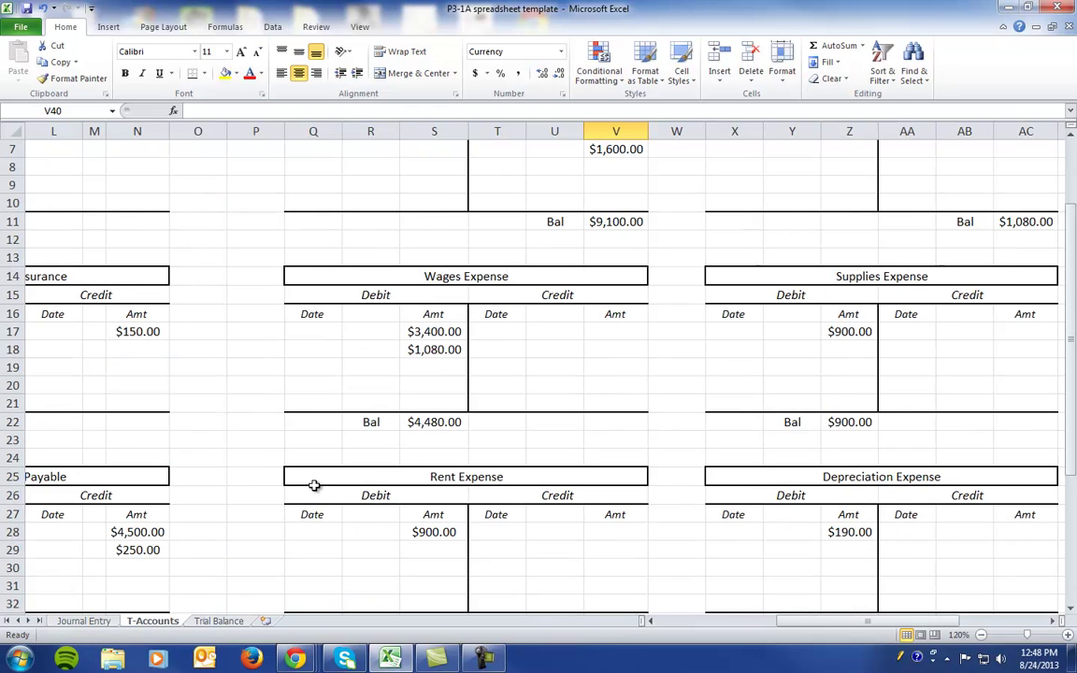
click(608, 278)
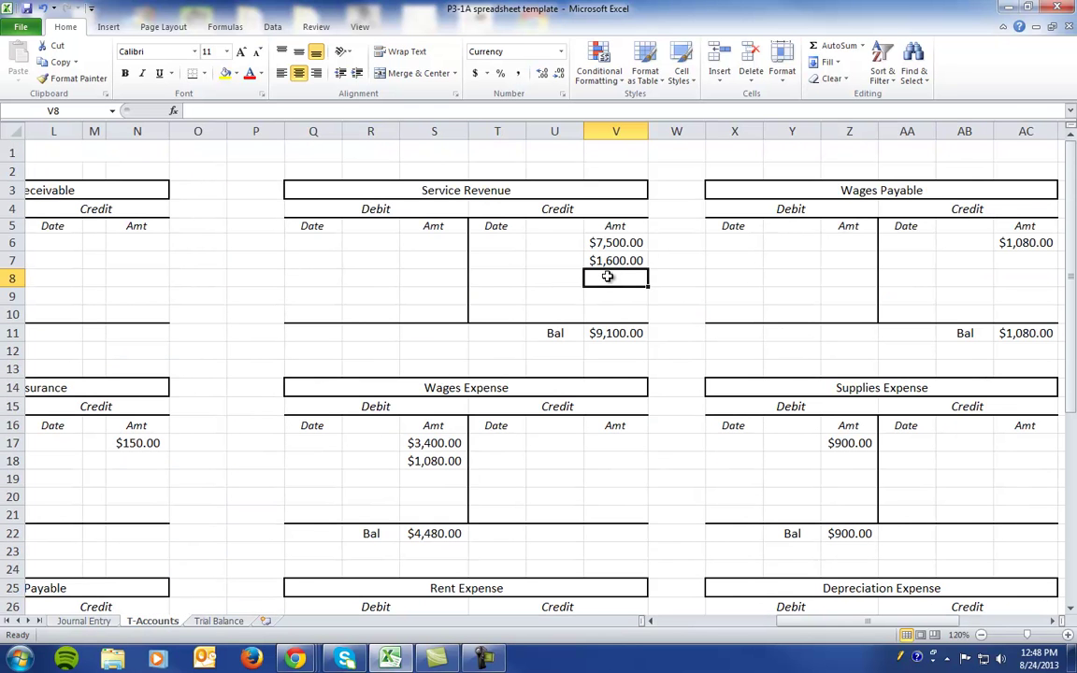
text(1)
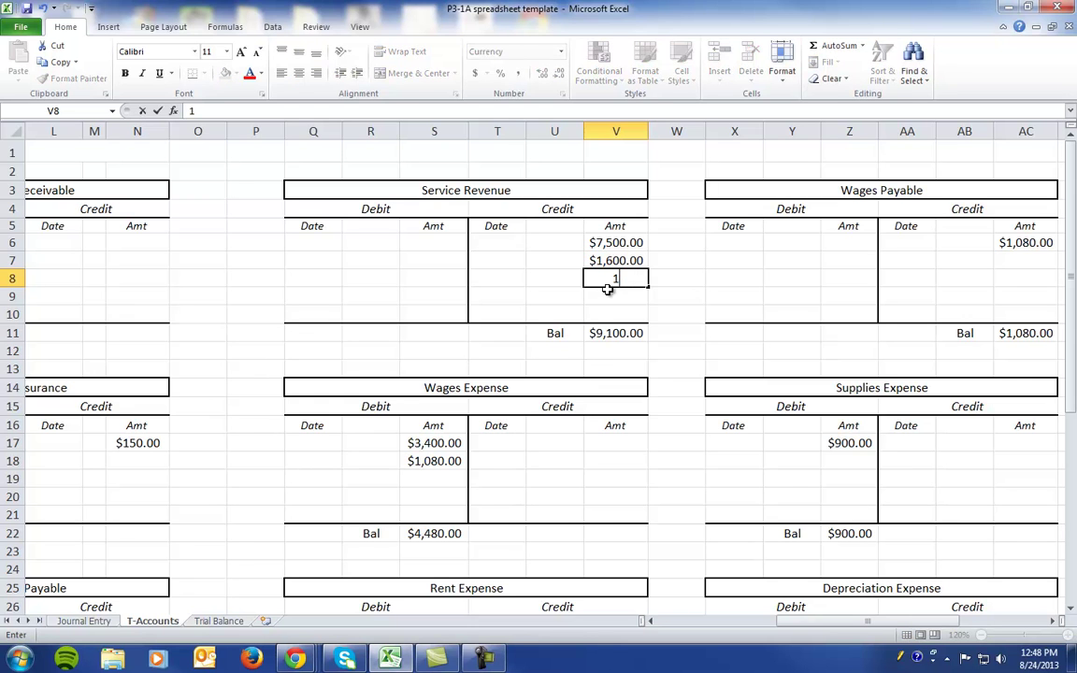
text(1700)
key(Return)
Step: Widen column V slightly so the Service Revenue balance fits
key(Up)
key(ctrl+Up)
key(ctrl+Up)
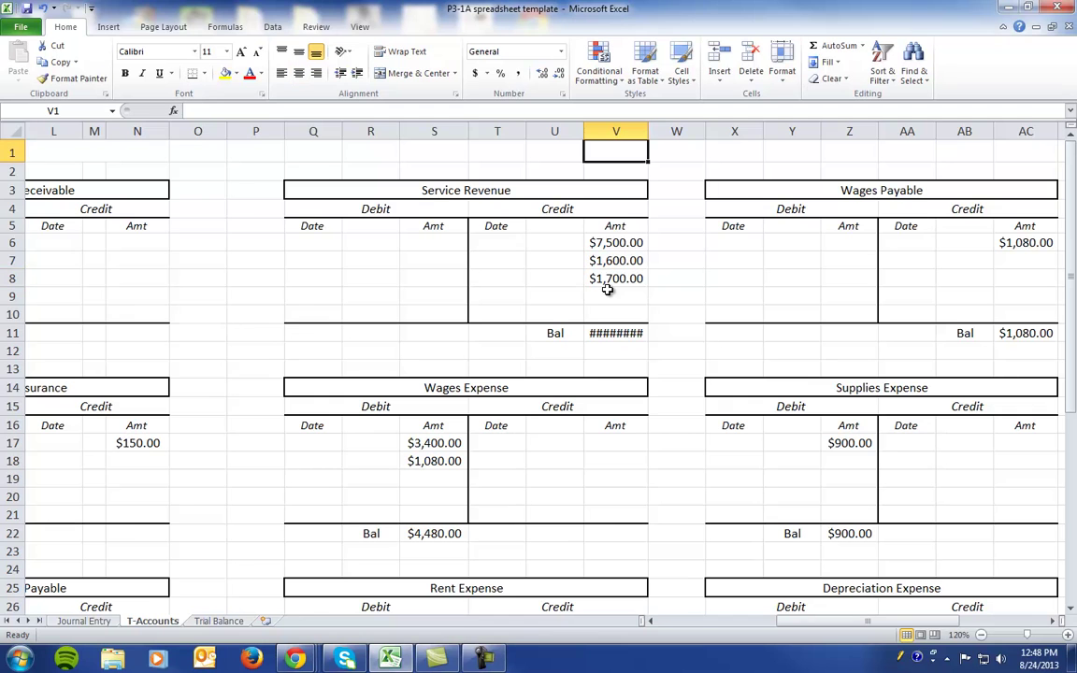
drag(648, 137, 653, 137)
Step: Post a $1,700 debit to the Accounts Receivable T-account in K7
click(425, 269)
click(188, 275)
key(Left)
key(Left)
key(Left)
key(Left)
key(Left)
key(Left)
key(Left)
key(Left)
key(Left)
key(Left)
key(Right)
key(Right)
key(Right)
key(Right)
key(Right)
key(Right)
key(Up)
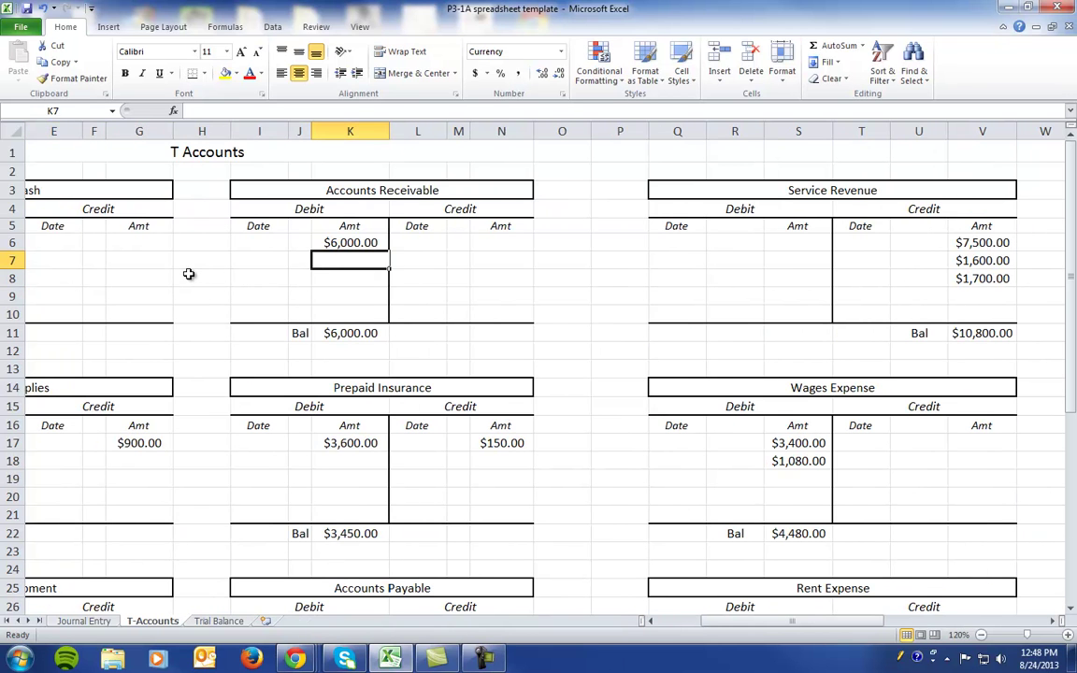
text($1700)
key(Return)
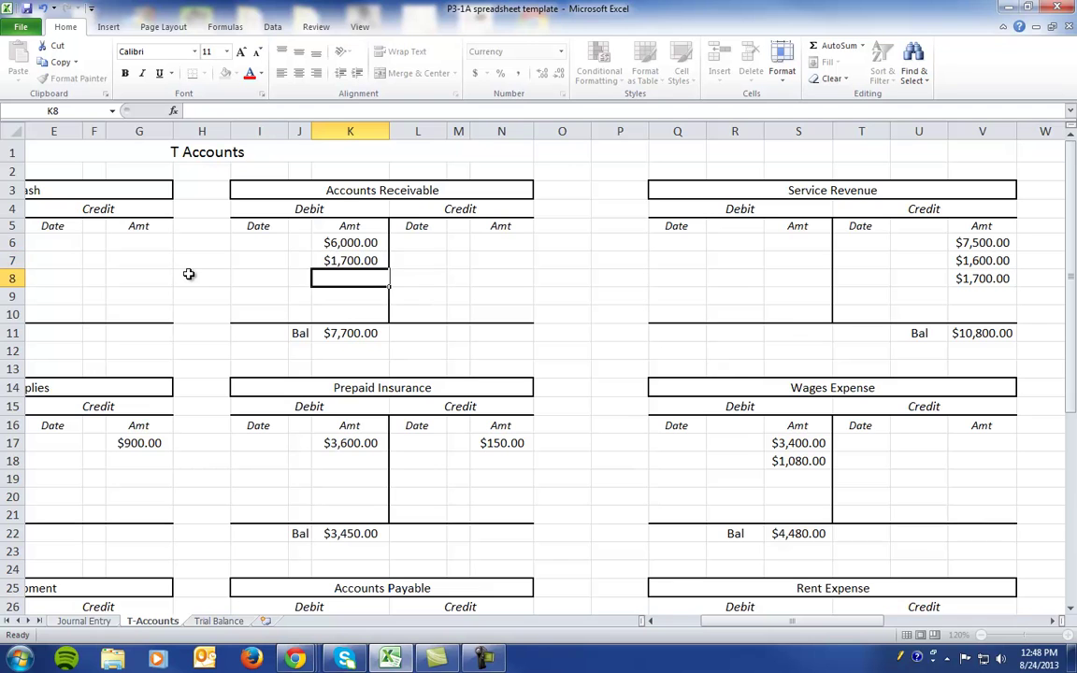
Step: On the Trial Balance sheet, enter a $1,700 debit adjustment for A/R in F5
click(218, 621)
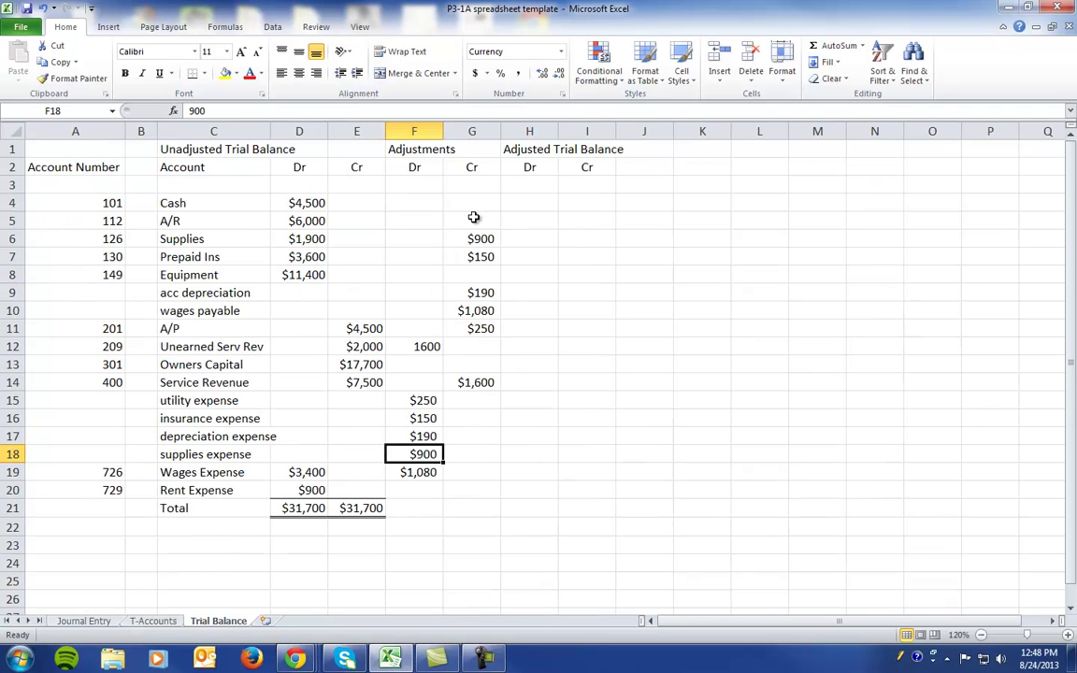
click(416, 222)
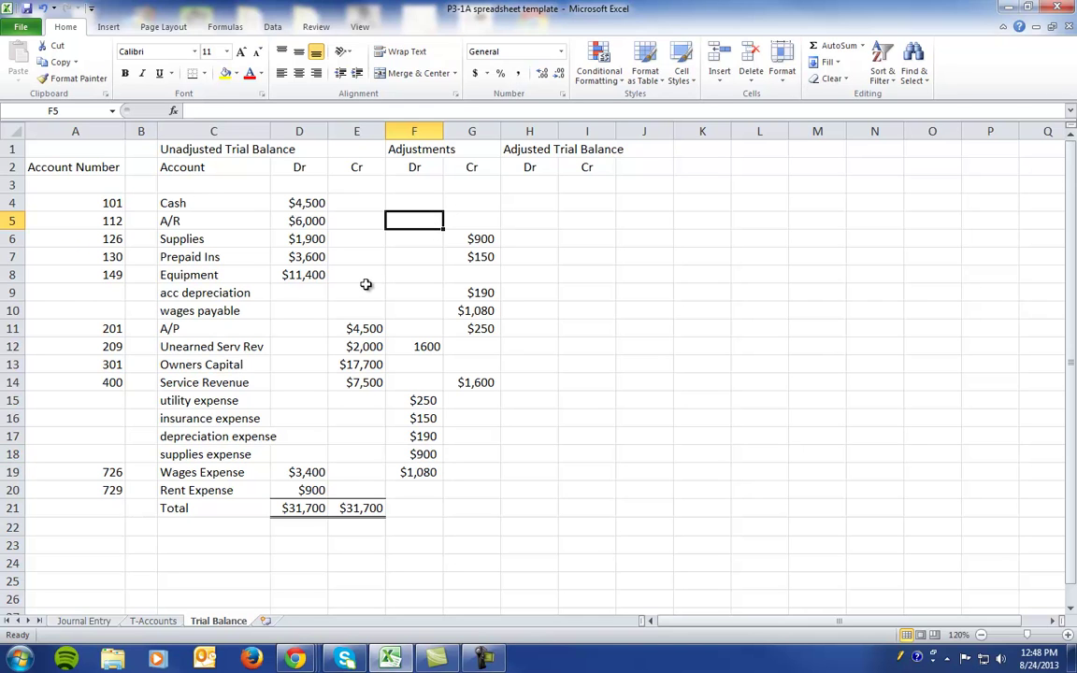
text($1,700)
key(Return)
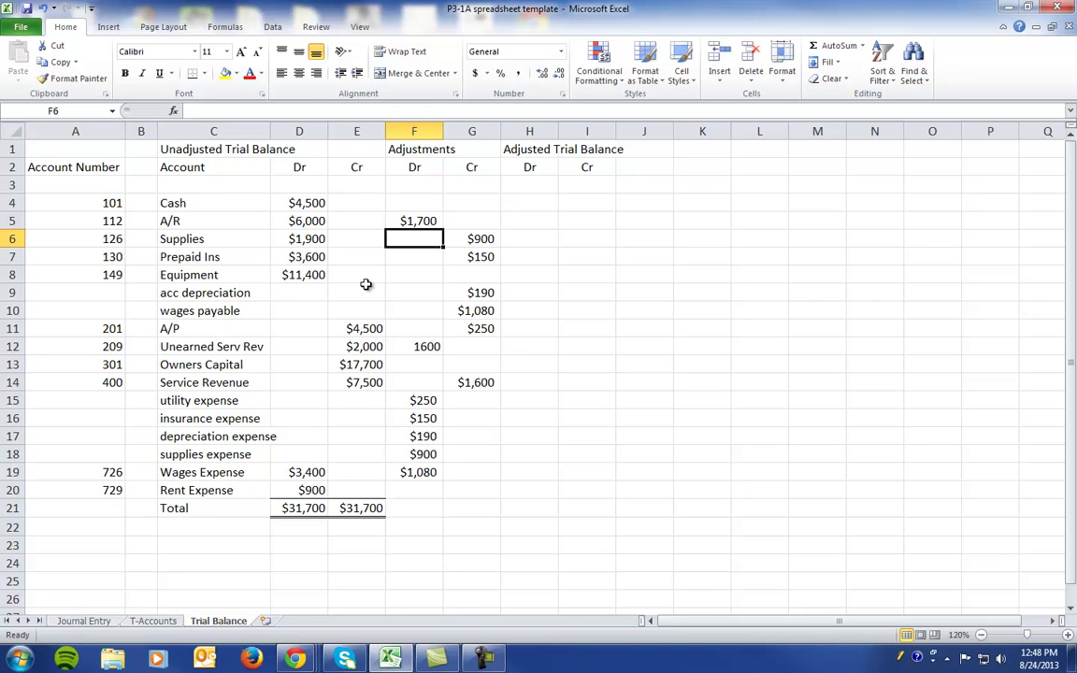
Step: Change the Service Revenue credit adjustment in G14 to the formula =1600+1700
click(461, 381)
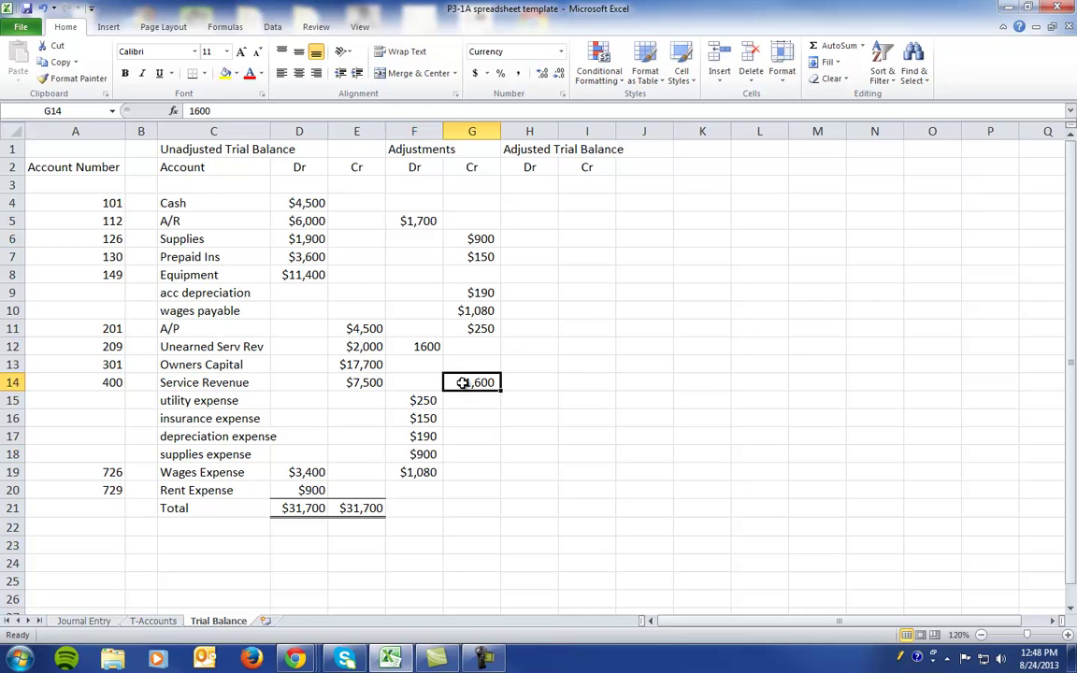
click(191, 110)
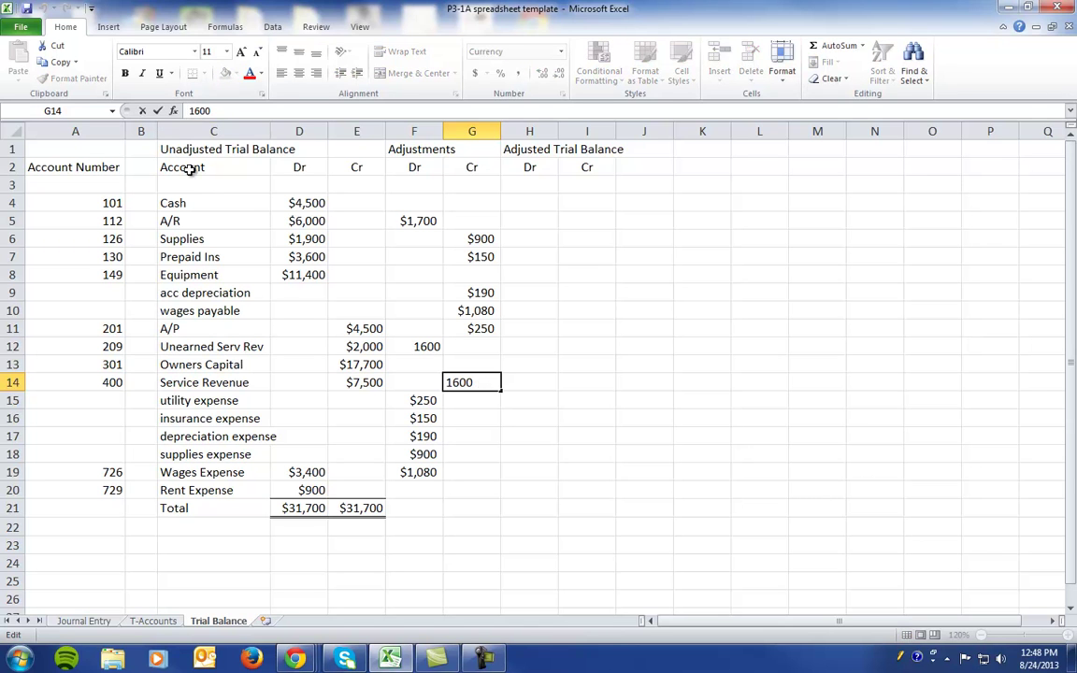
text(=1600)
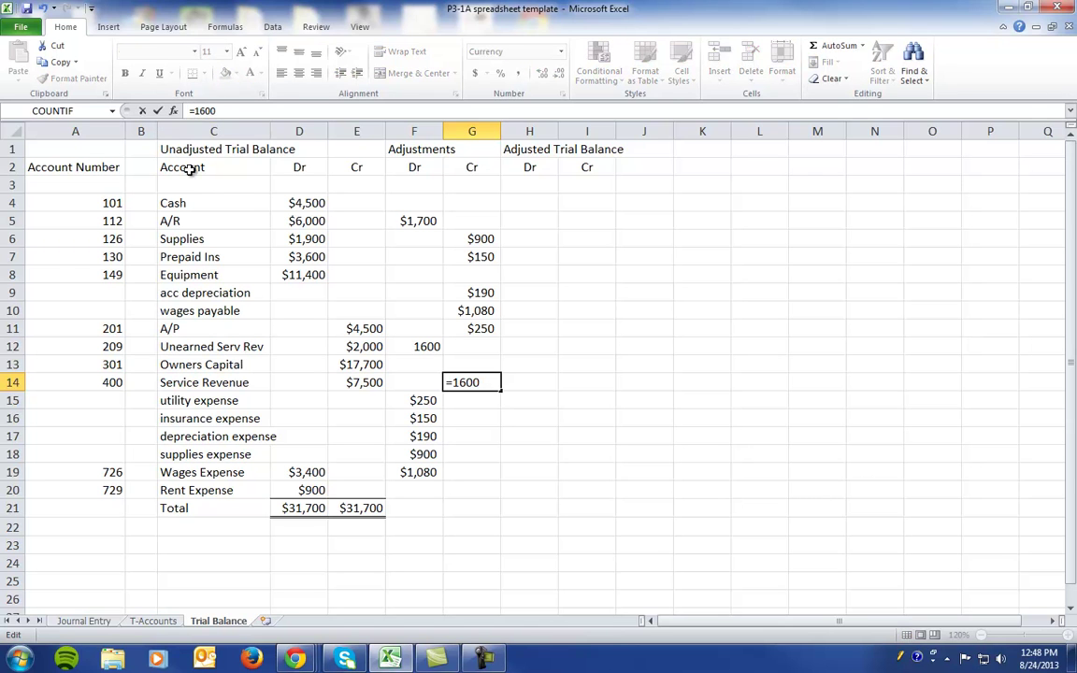
text(+1700)
key(Return)
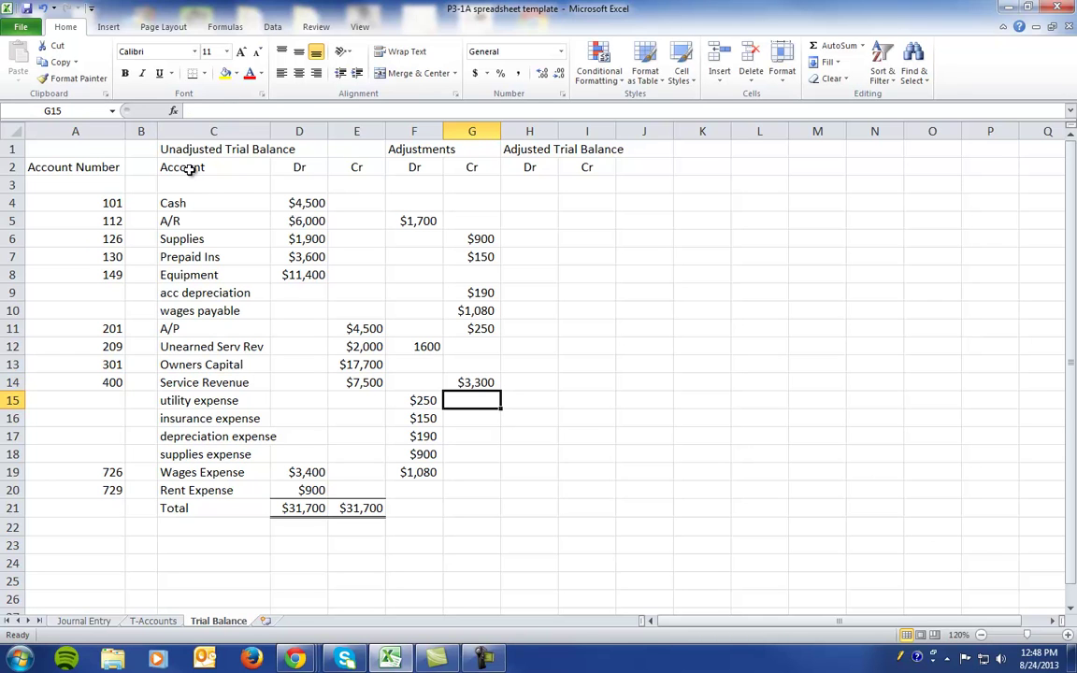
Step: Total the debit adjustments in F21 with =SUM(F5:F20) and copy the formula across to G21 for the credits
click(399, 507)
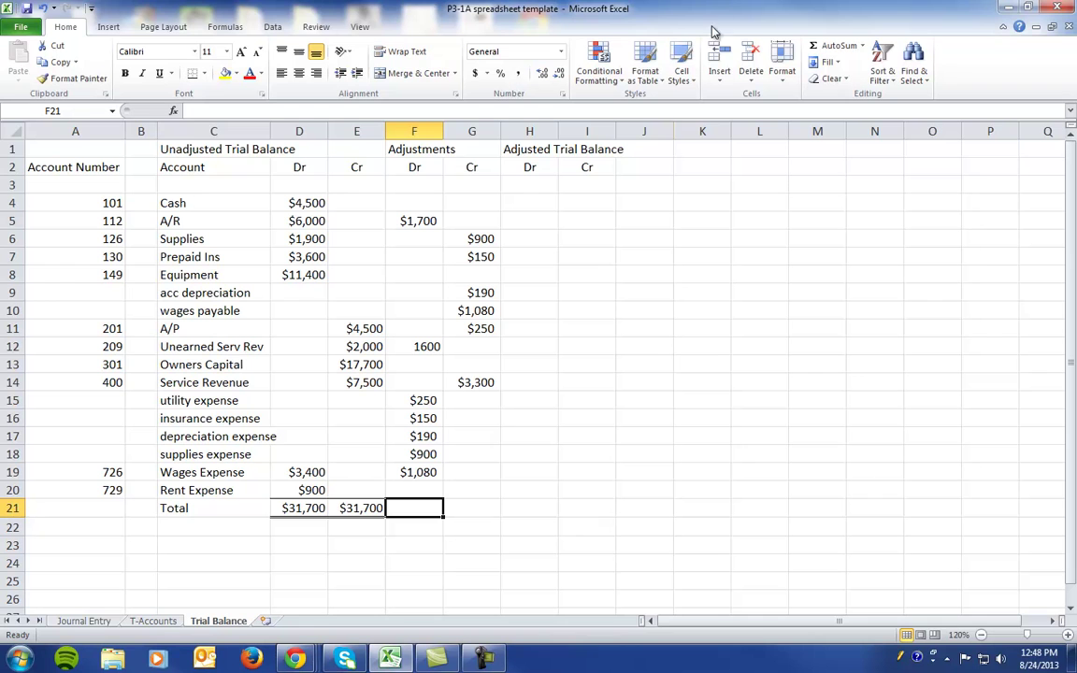
click(828, 47)
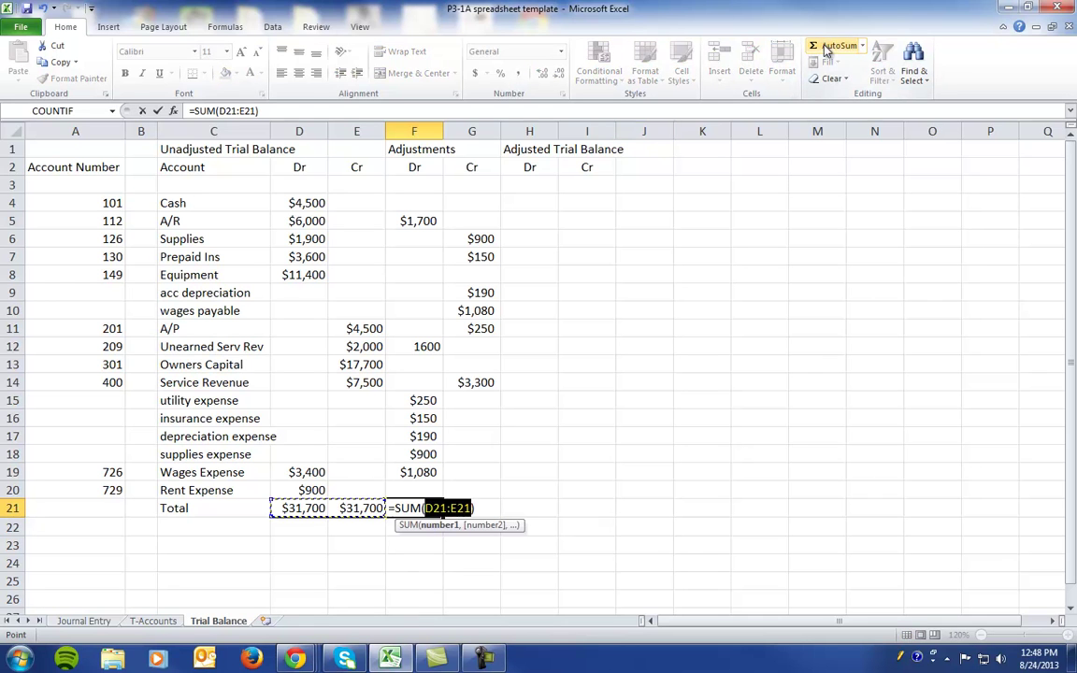
drag(414, 221, 416, 482)
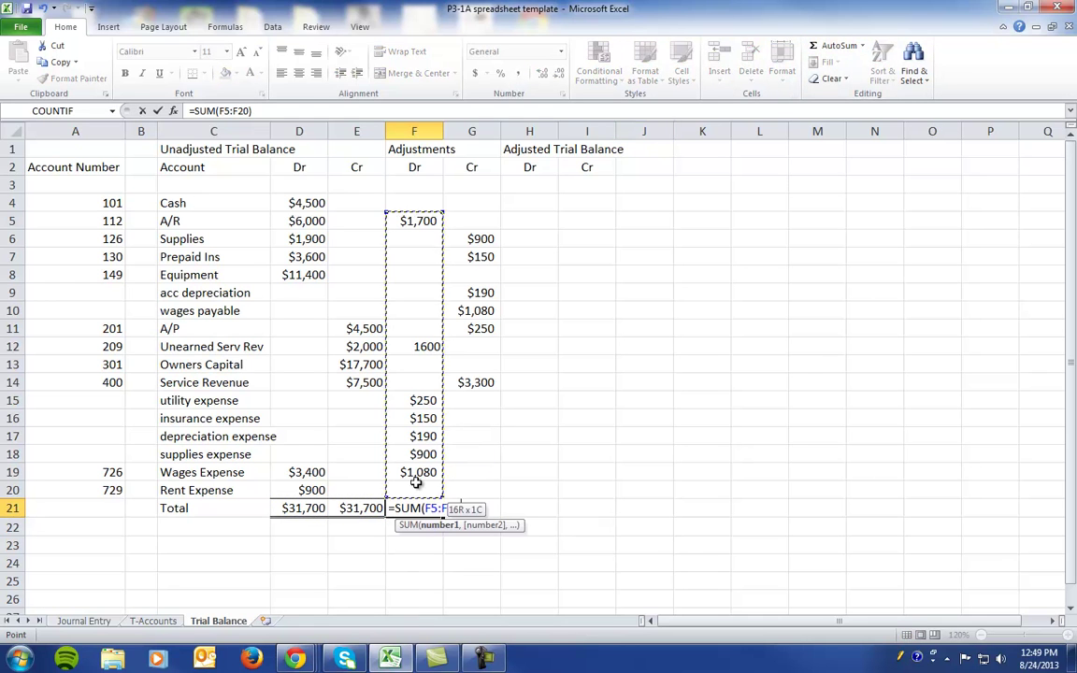
key(Return)
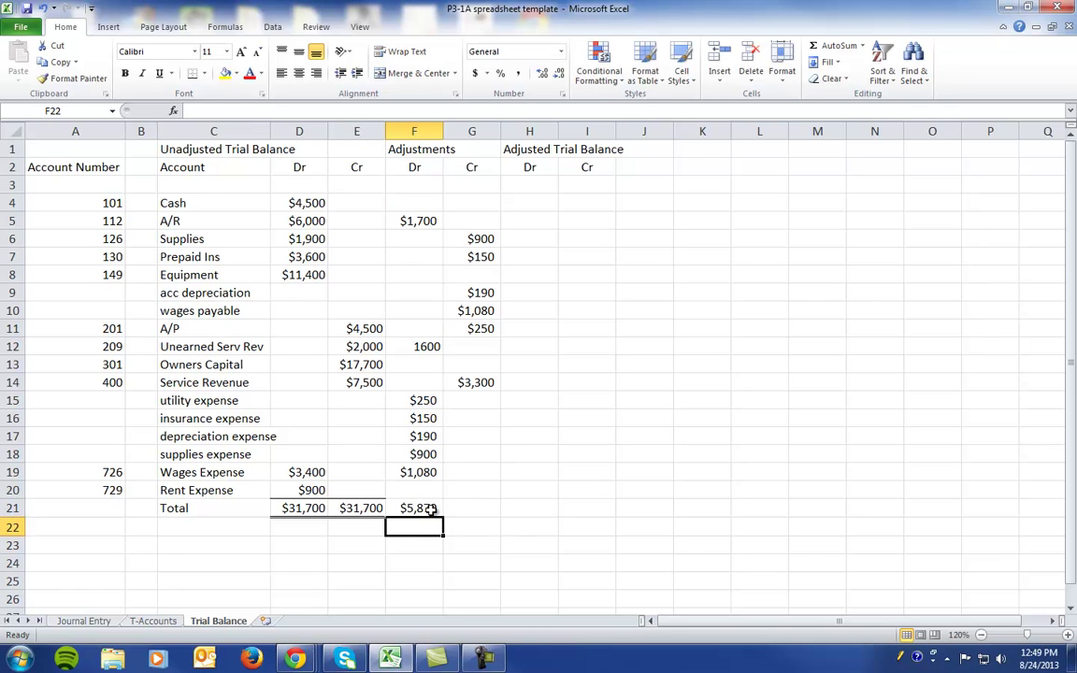
click(428, 509)
drag(443, 517, 479, 519)
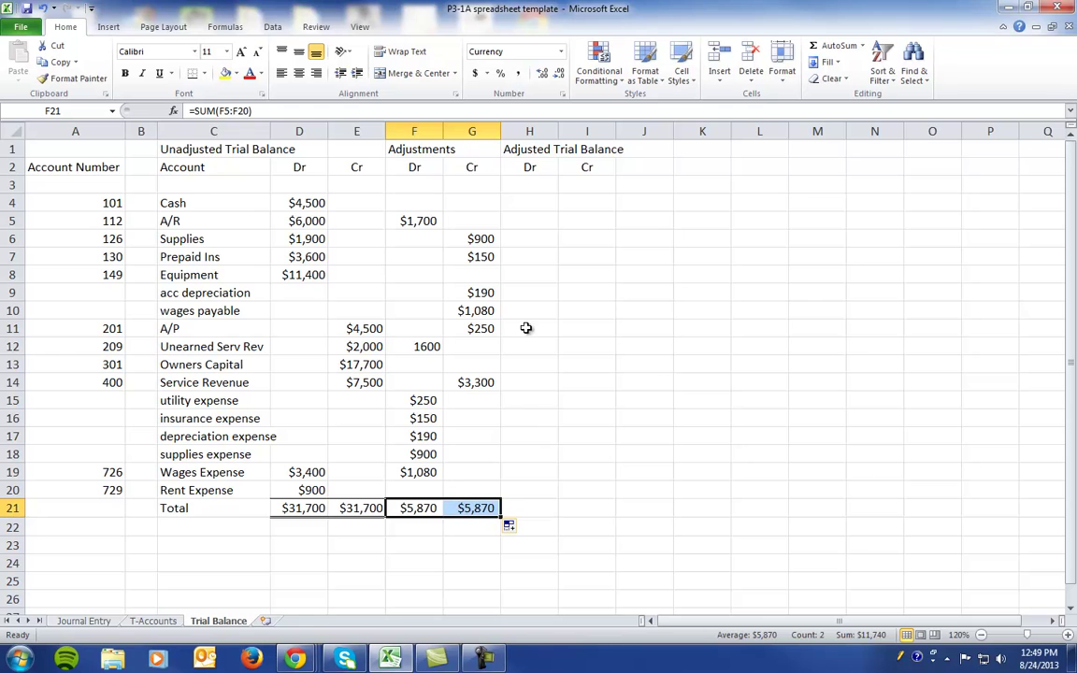
Step: Enter the adjusted debit balances for Cash in H4 as =D4 and for A/R in H5 as =D5+F5
click(537, 197)
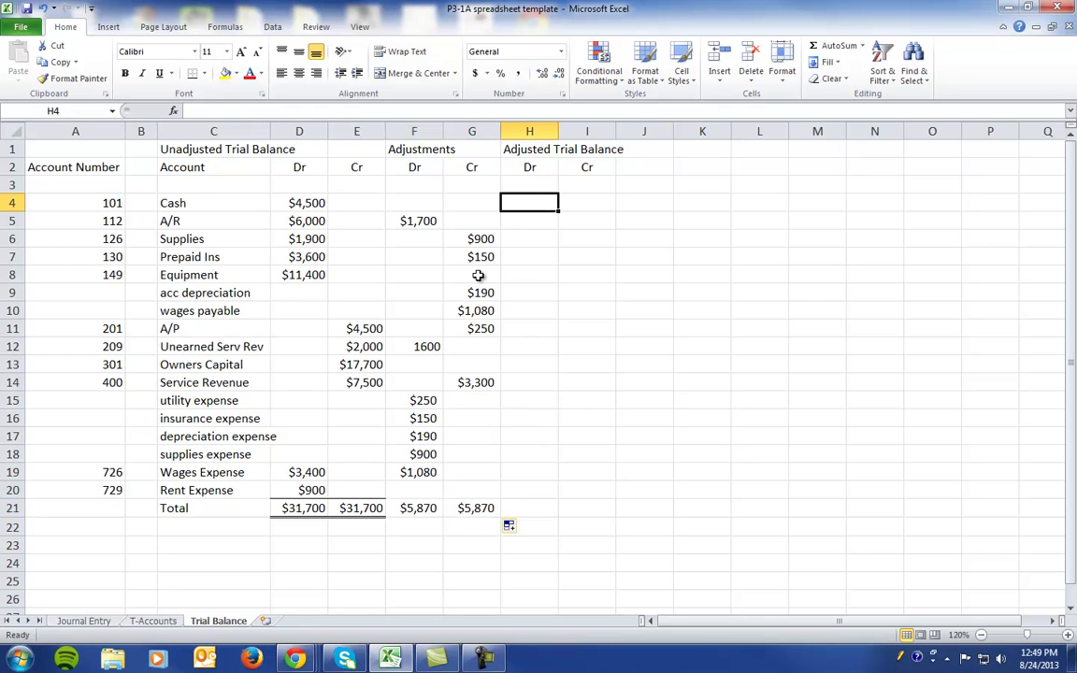
text(=)
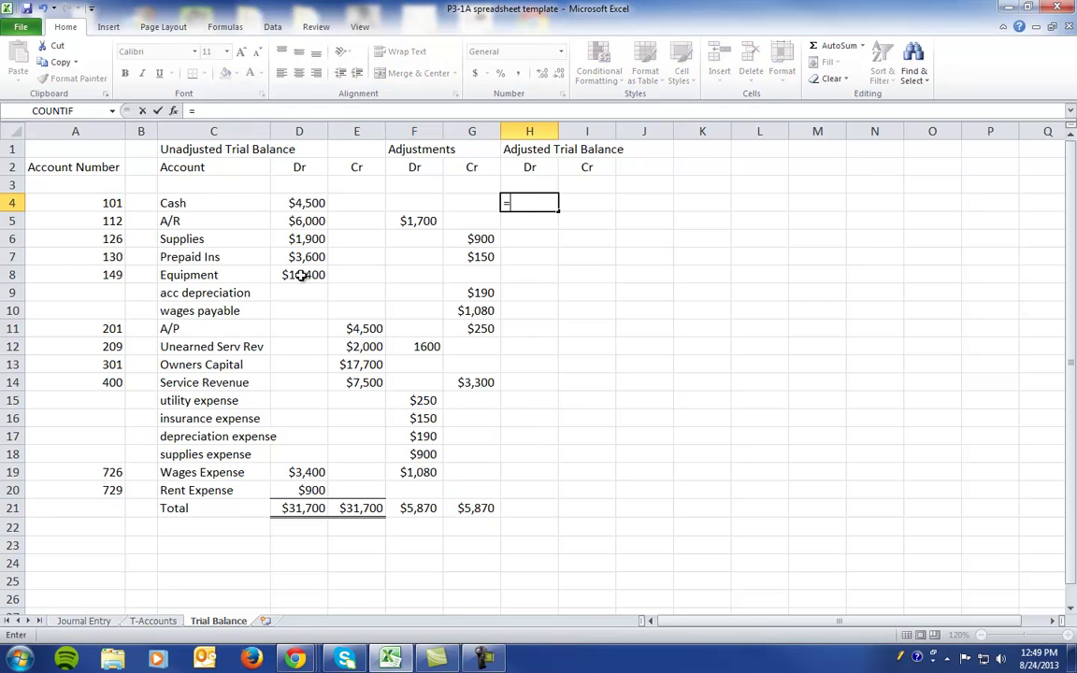
click(310, 203)
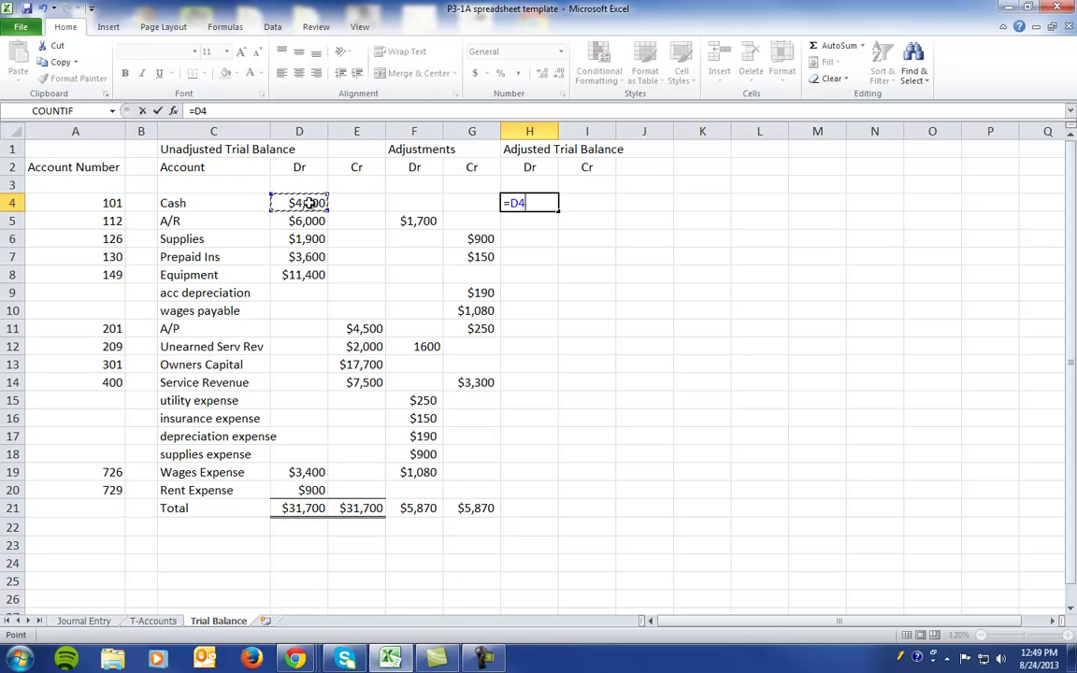
key(Return)
text(=)
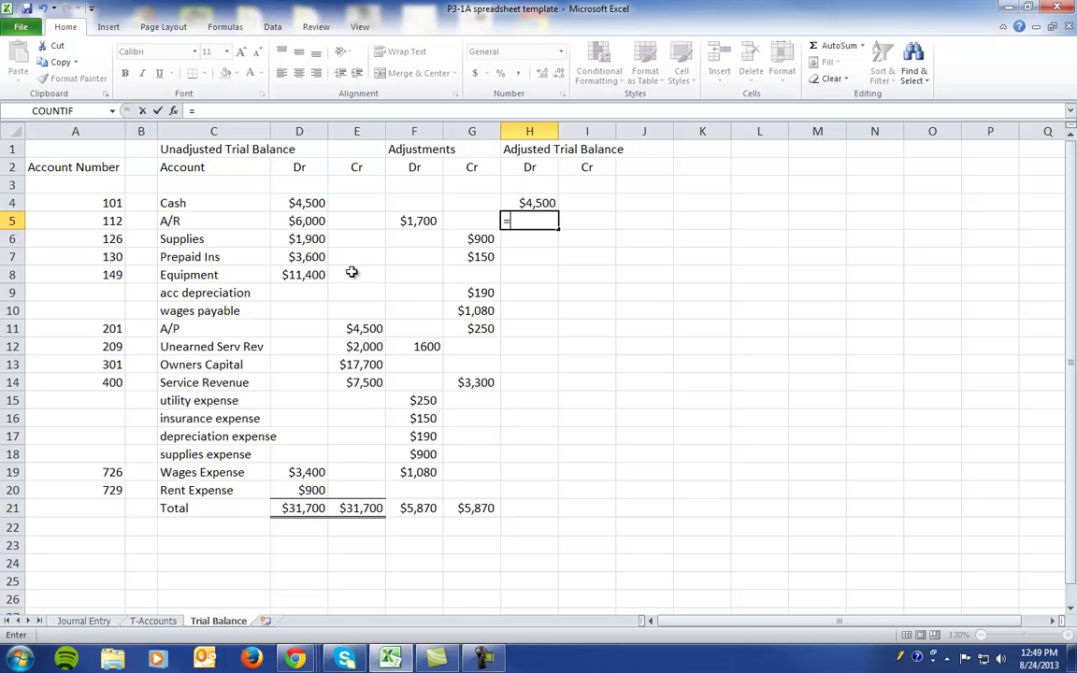
click(306, 222)
text(+)
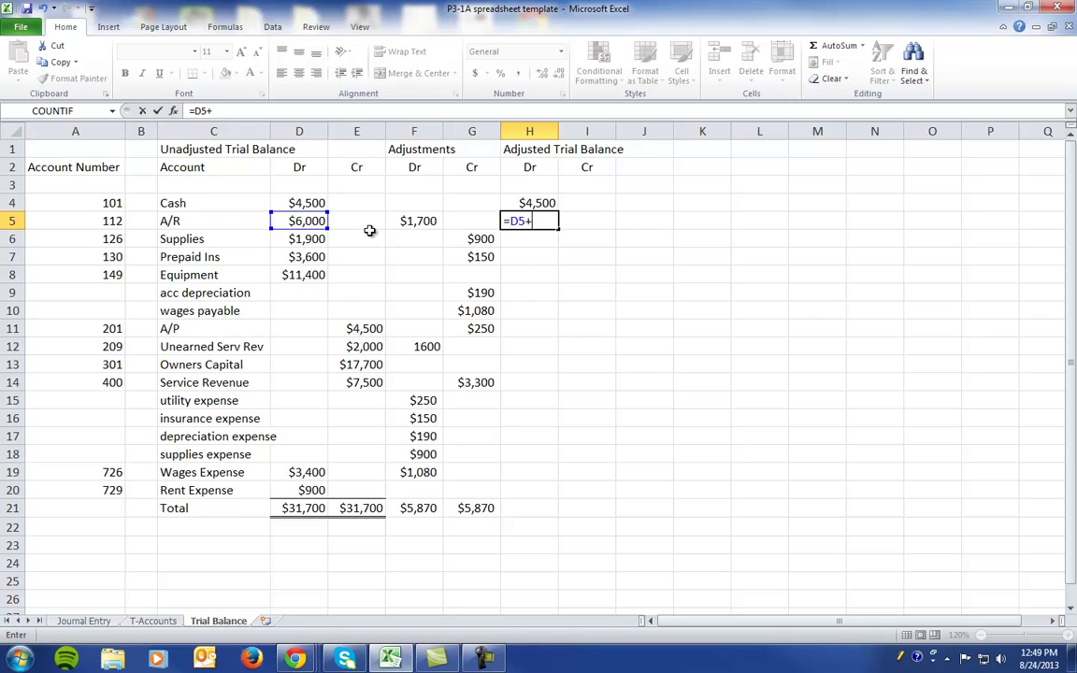
click(415, 219)
key(Return)
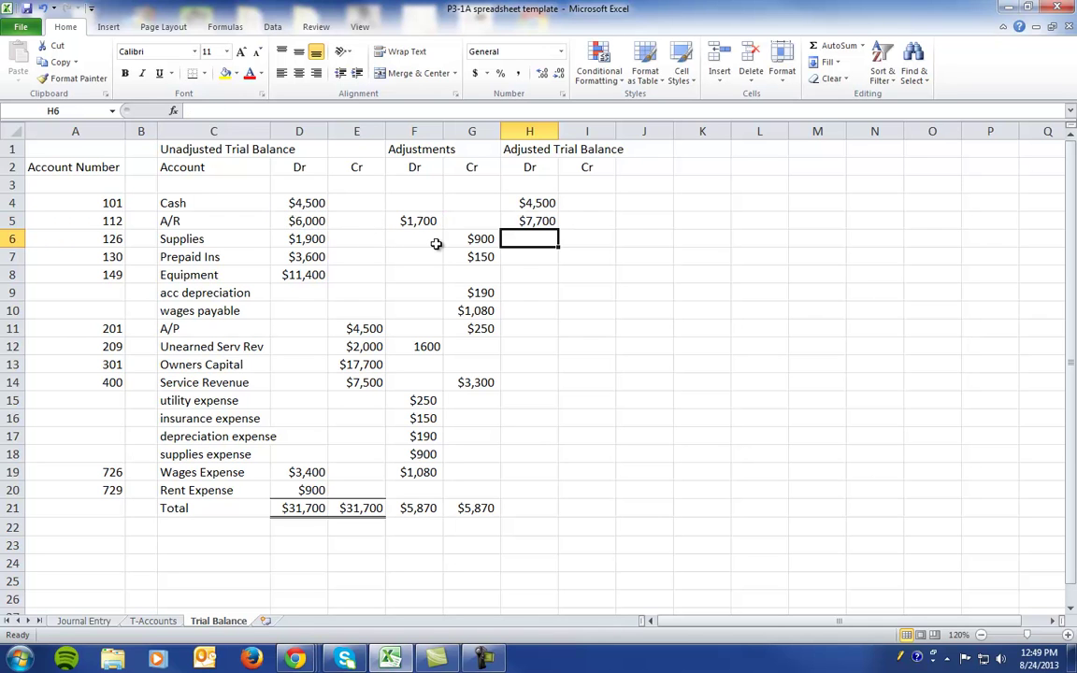
Step: Enter the adjusted debit balances for Supplies in H6 as =D6-G6 and for Prepaid Ins in H7 as =D7-G7
text(=)
click(318, 240)
text(-)
click(473, 239)
key(Return)
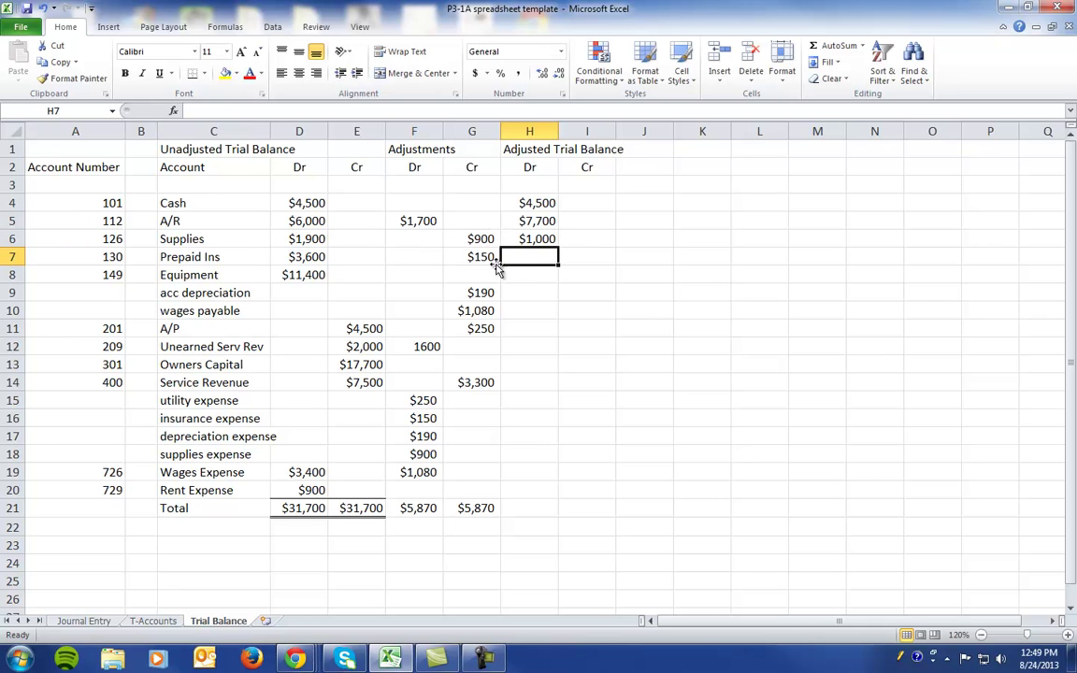
text(=)
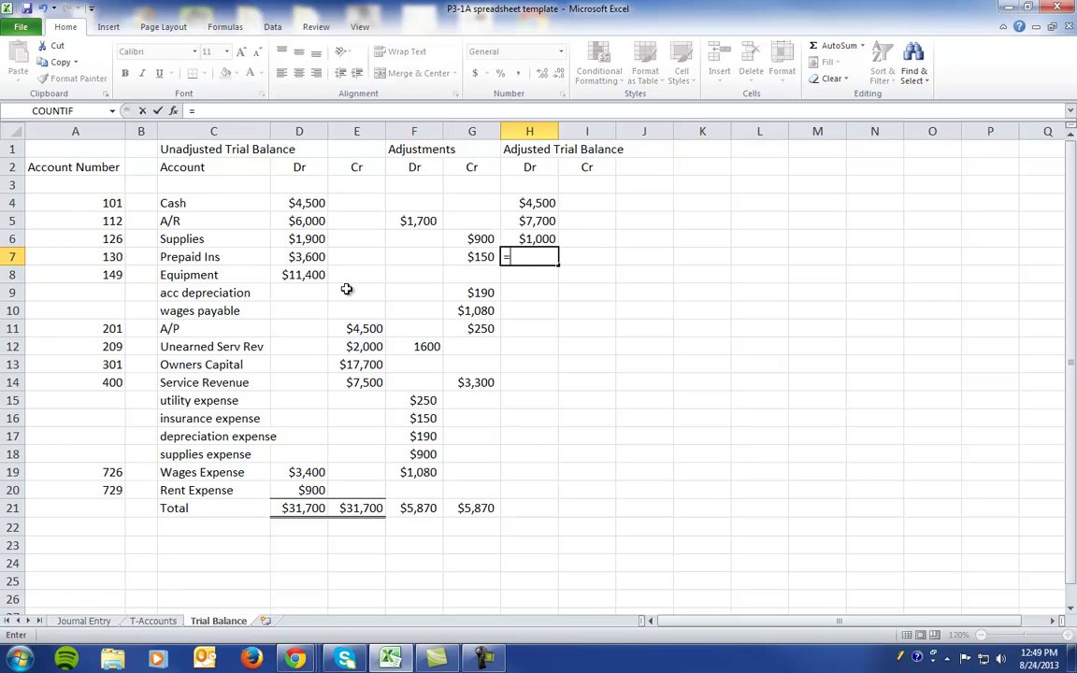
click(318, 258)
text(-)
click(463, 256)
key(Return)
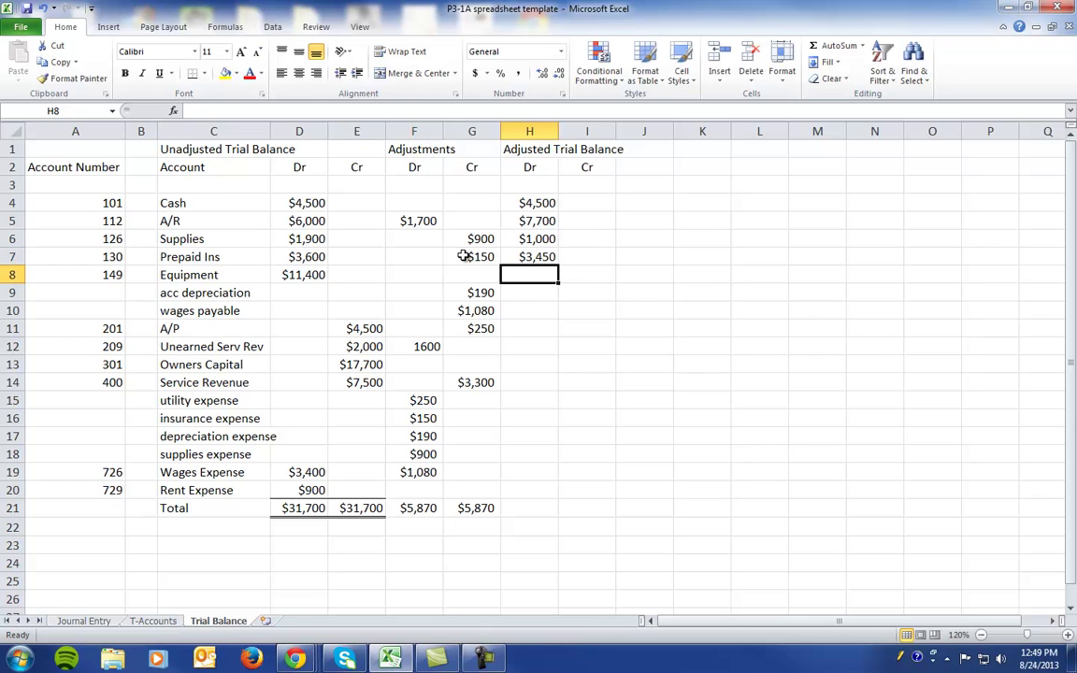
Step: Carry the Equipment debit balance into the adjusted trial balance by entering =D8 in H8
text(=)
click(297, 275)
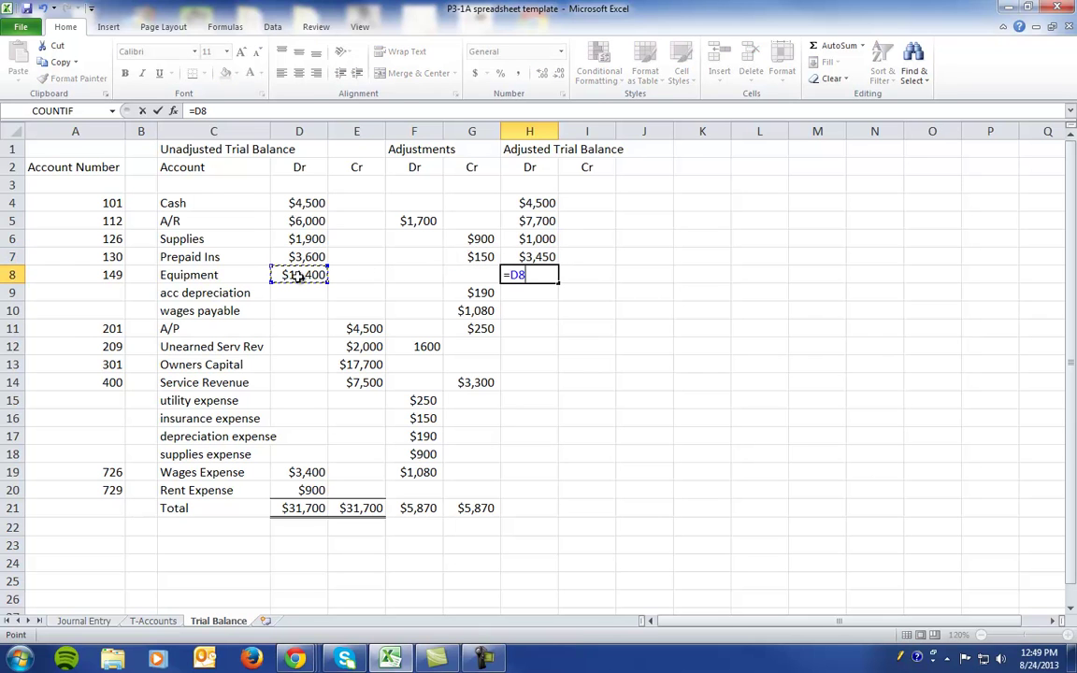
key(Return)
Step: Enter the adjusted credit balances for accumulated depreciation in I9 as =G9 and for wages payable in I10 as =G10
click(574, 292)
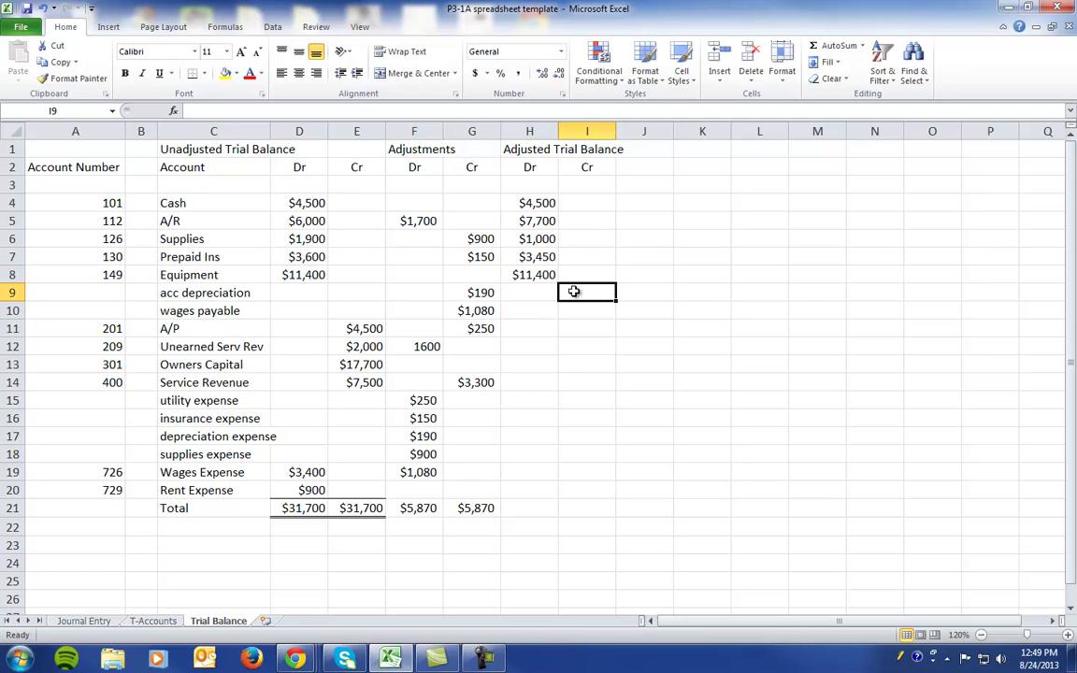
text(=)
click(465, 292)
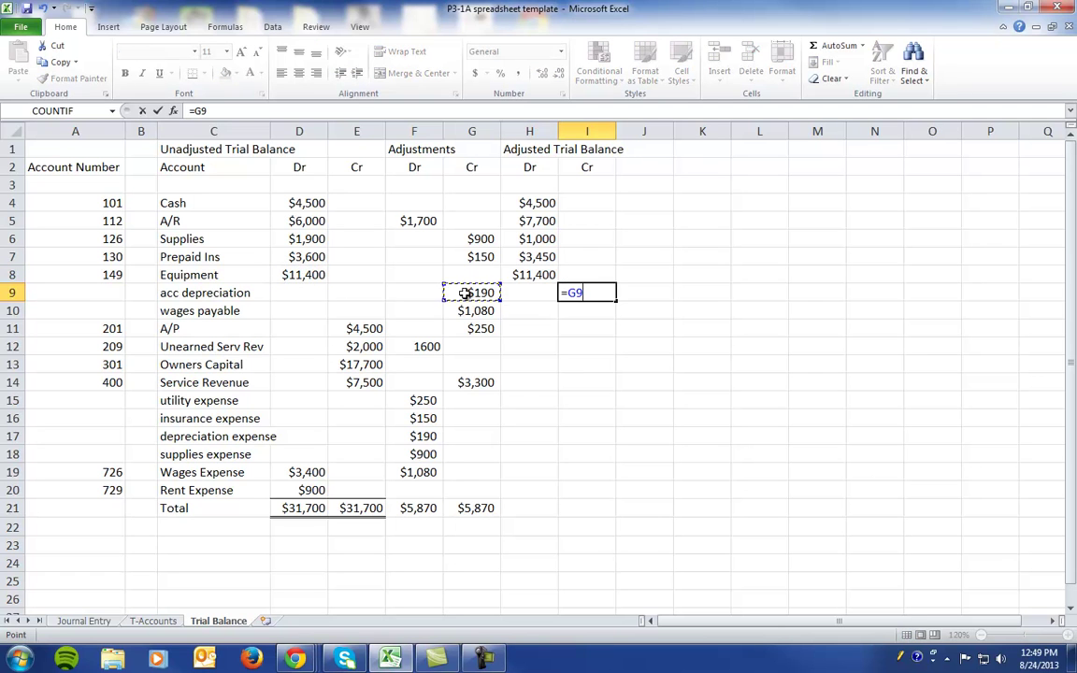
key(Return)
text(=)
click(480, 309)
key(Return)
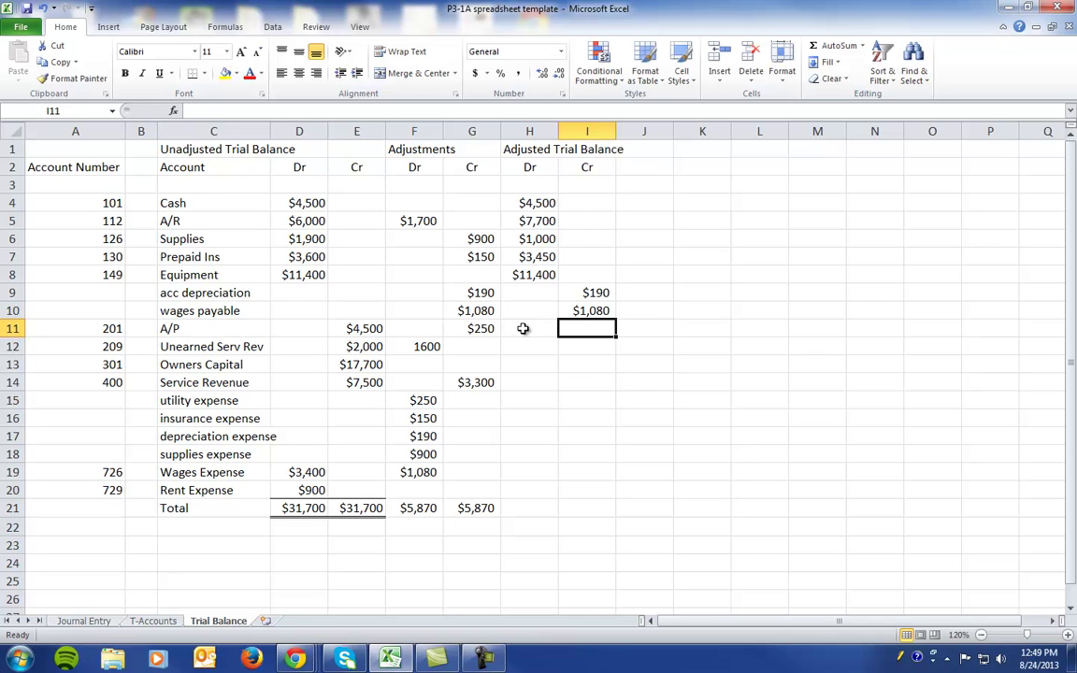
Step: Enter the adjusted credit balances for A/P in I11 as =E11+G11 and for Unearned Serv Rev in I12 as =E12-F12
text(=)
click(362, 329)
text(+)
click(486, 329)
key(Return)
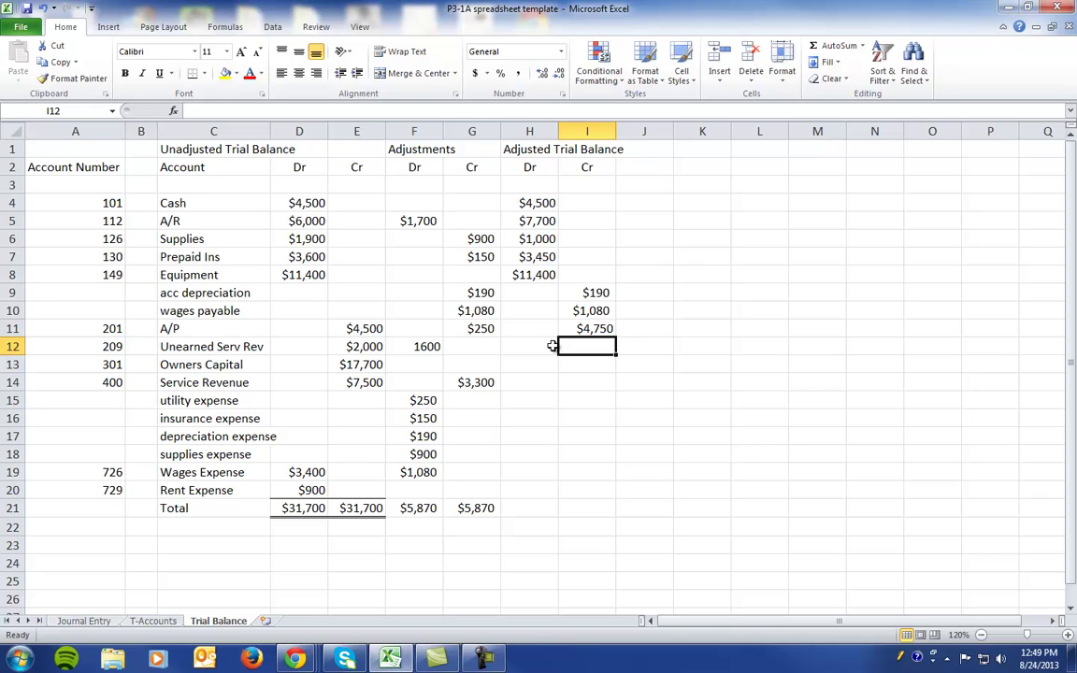
text(=)
click(368, 347)
text(-)
click(436, 346)
key(Return)
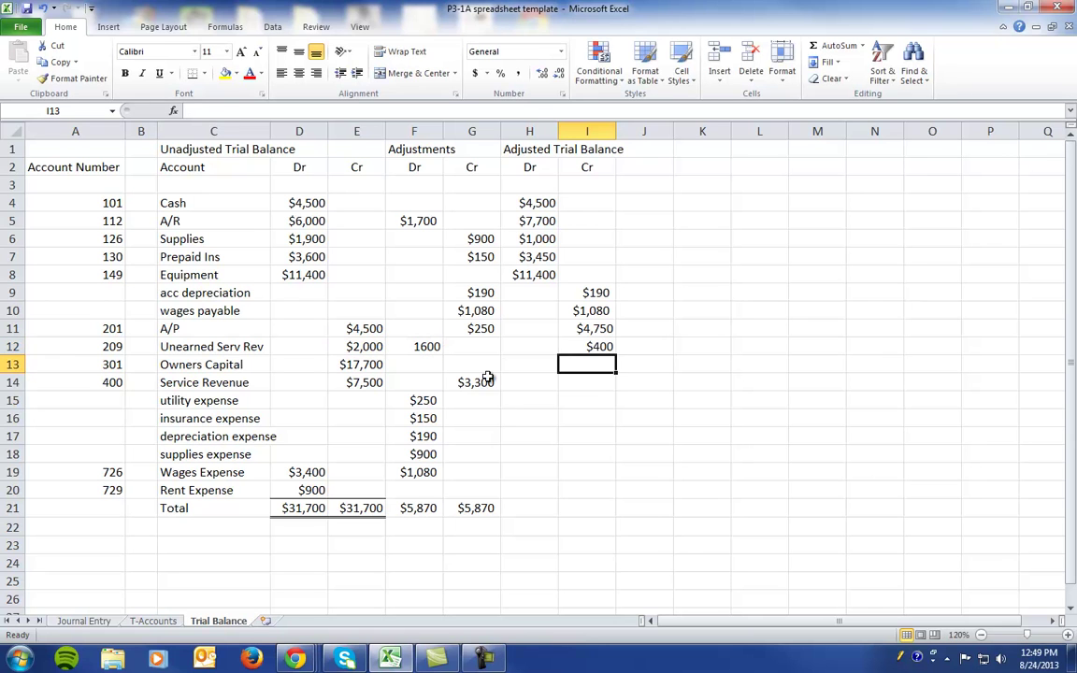
Step: Enter the adjusted credit balances for Owners Capital in I13 as =E13 and for Service Revenue in I14 as =E14+G14
text(=)
click(348, 365)
key(Return)
text(=)
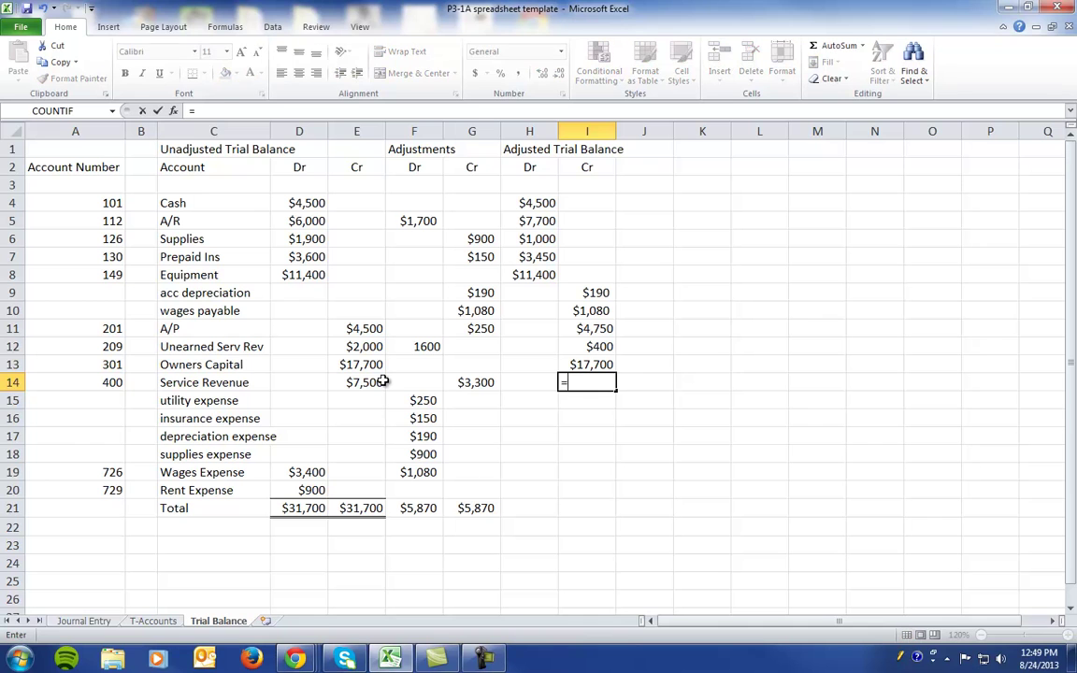
click(348, 383)
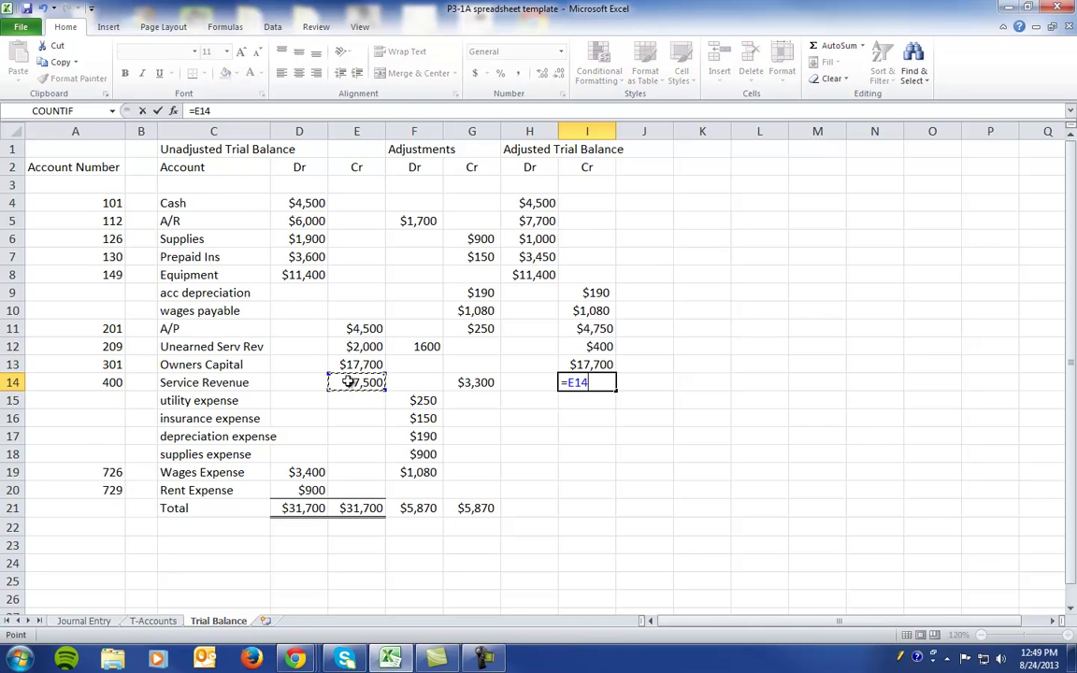
text(+)
click(476, 383)
key(Return)
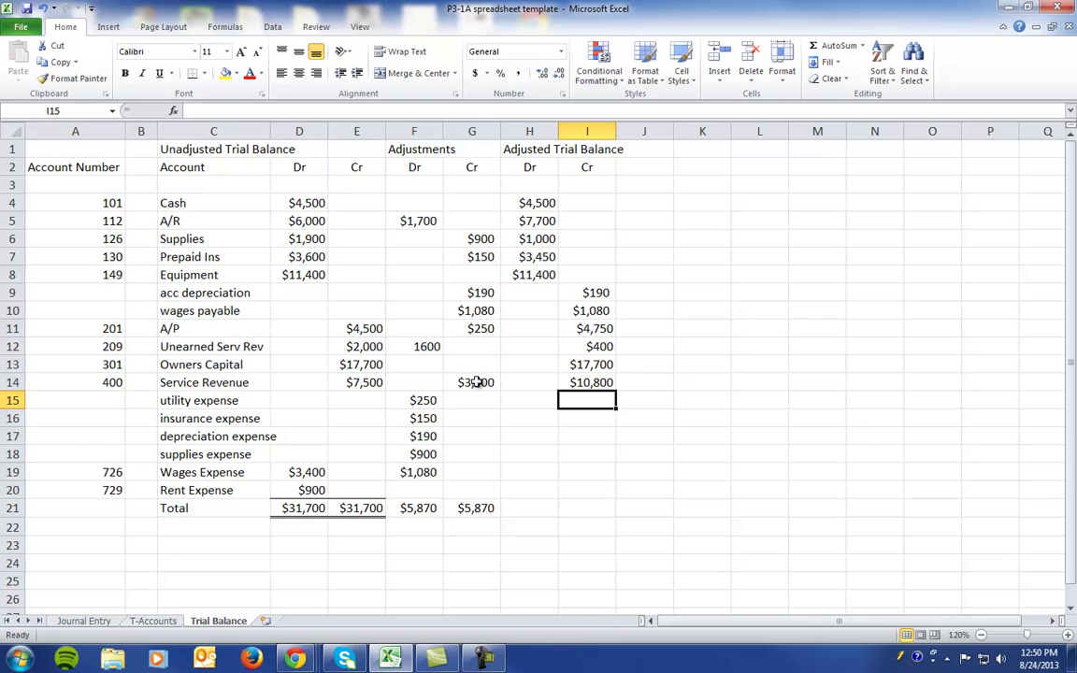
Step: Enter the adjusted debit balances for utility expense in H15 as =F15 and for insurance expense in H16 as =F16
click(525, 399)
text(=)
click(414, 400)
key(Return)
text(=)
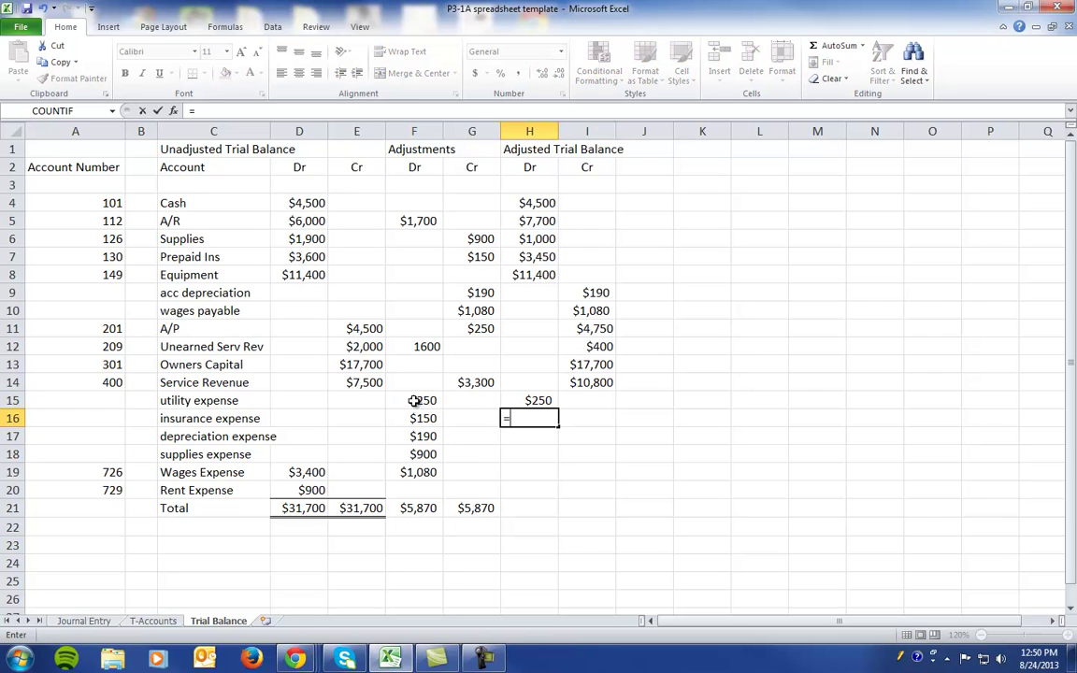
click(426, 418)
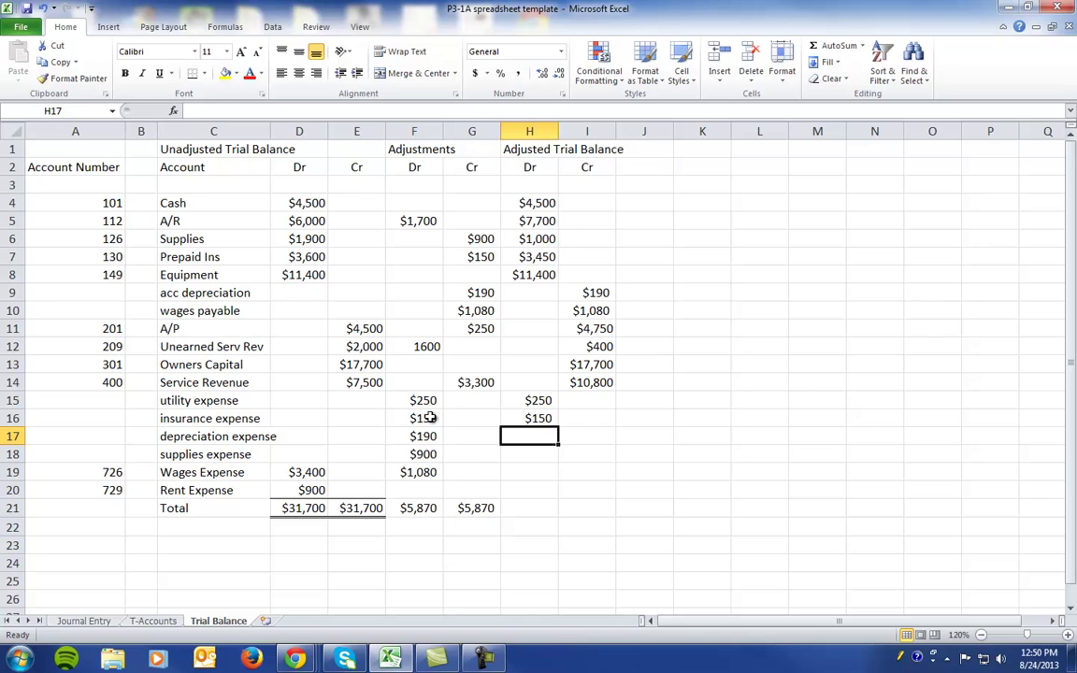
Step: Enter the adjusted debit balances for depreciation expense in H17 as =F17 and for supplies expense in H18 as =F18
text(=)
click(425, 435)
key(Return)
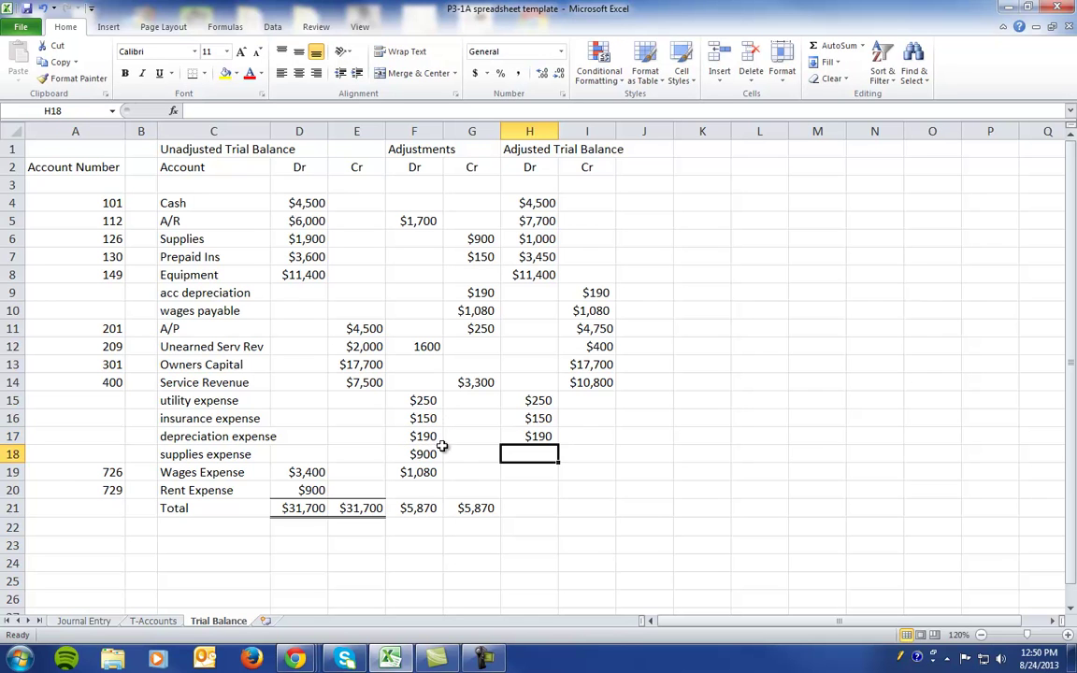
text(=)
click(407, 453)
key(Return)
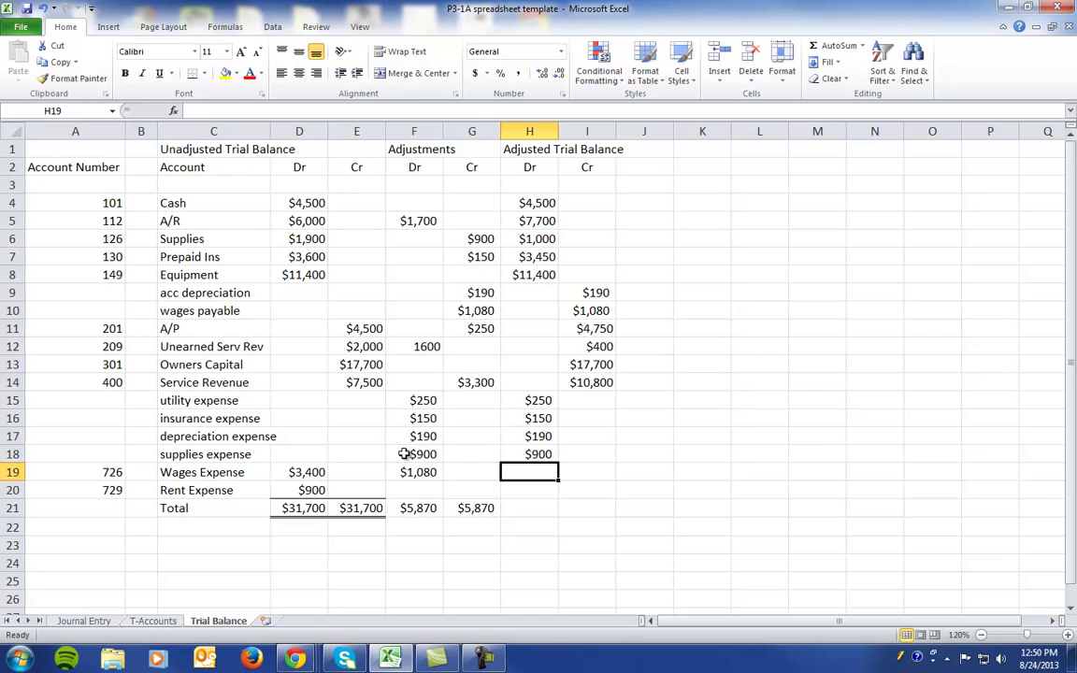
Step: Enter the adjusted debit balances for Wages Expense in H19 as =D19+F19 and for Rent Expense in H20 as =D20
text(=)
click(311, 473)
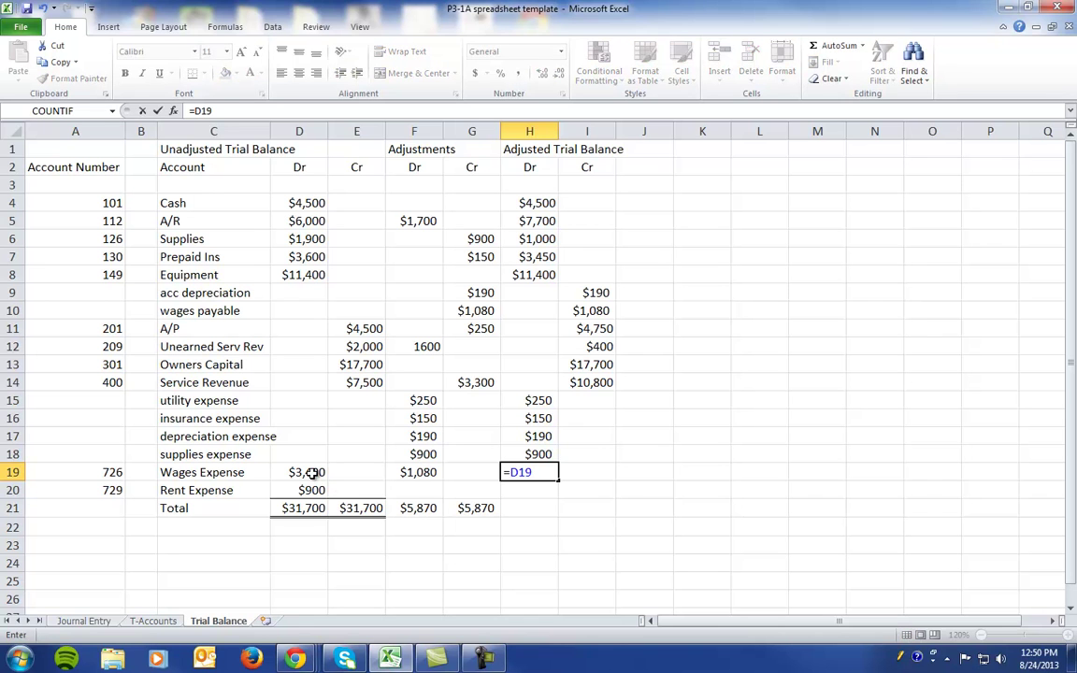
text(+)
click(410, 474)
key(Return)
text(=)
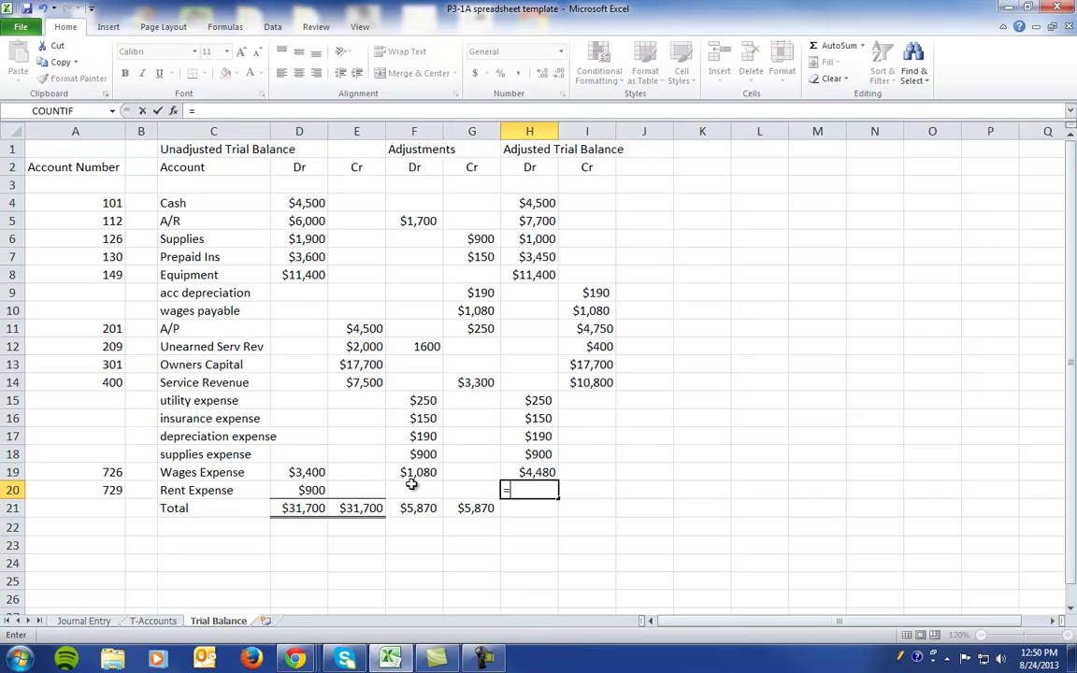
click(297, 491)
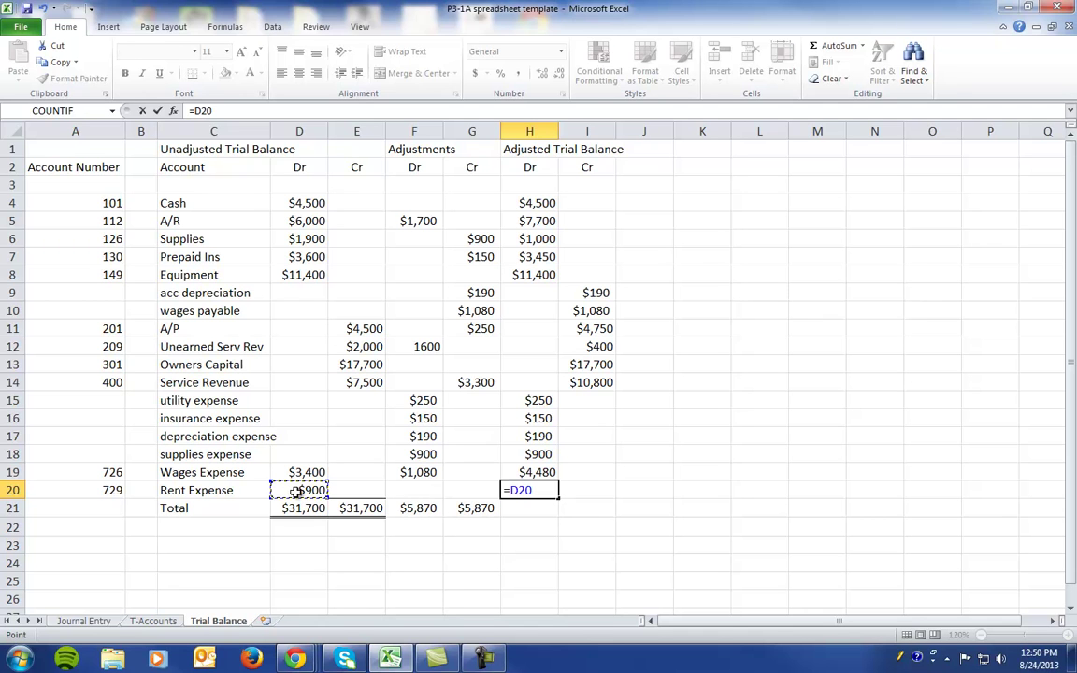
key(Return)
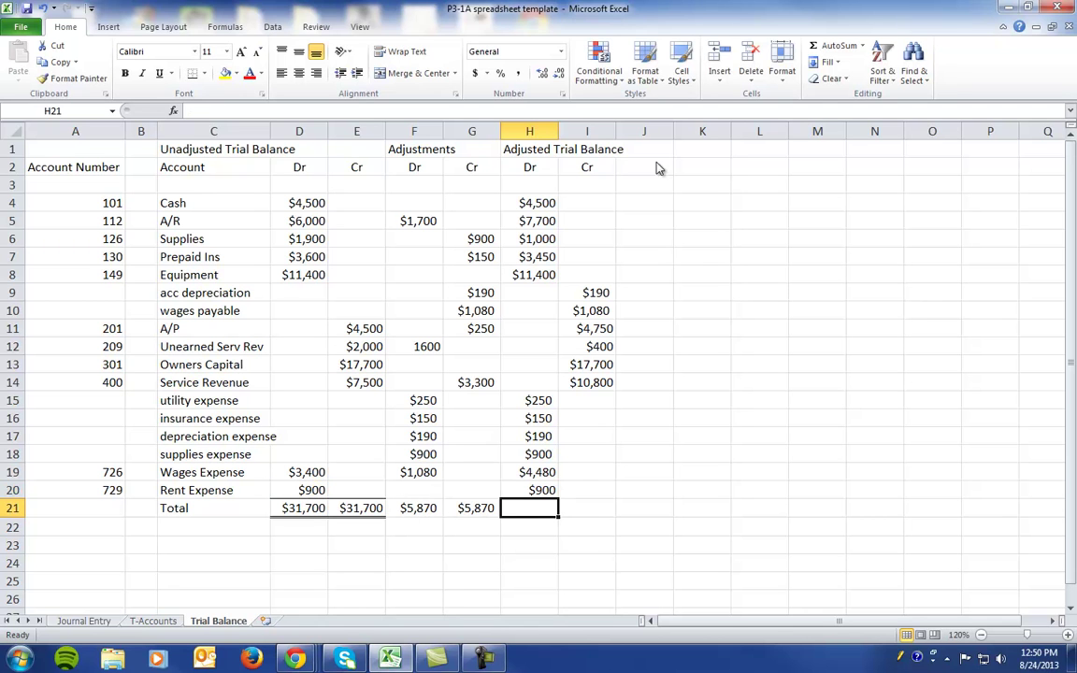
Step: Total the adjusted debits in H21 with =SUM(H4:H20) and copy the formula across to I21 for the credits
click(826, 47)
drag(523, 199, 527, 490)
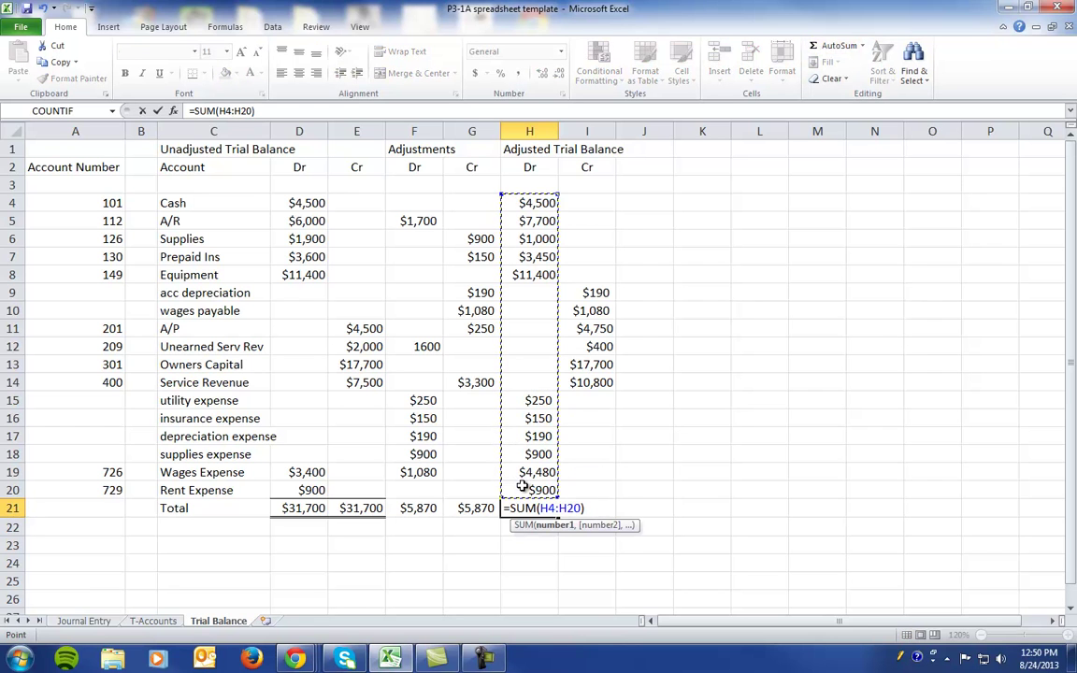
key(Return)
click(529, 510)
drag(559, 517, 615, 517)
click(588, 545)
drag(525, 511, 608, 514)
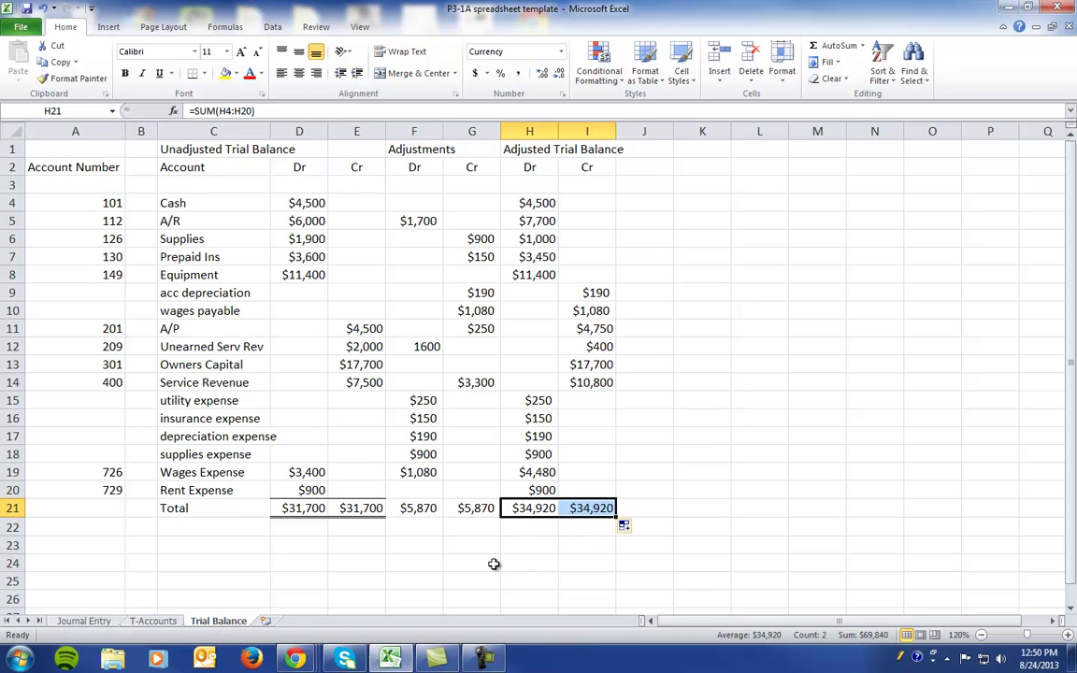